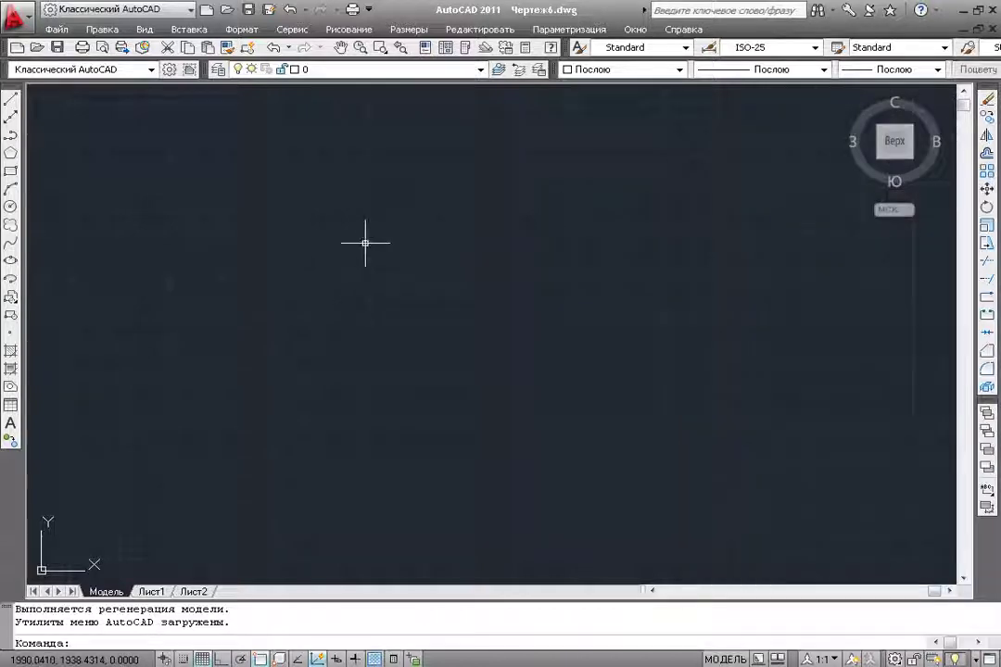
- Turn off the drawing grid (F7) and the DUCS toggle on the status bar
key("F7")
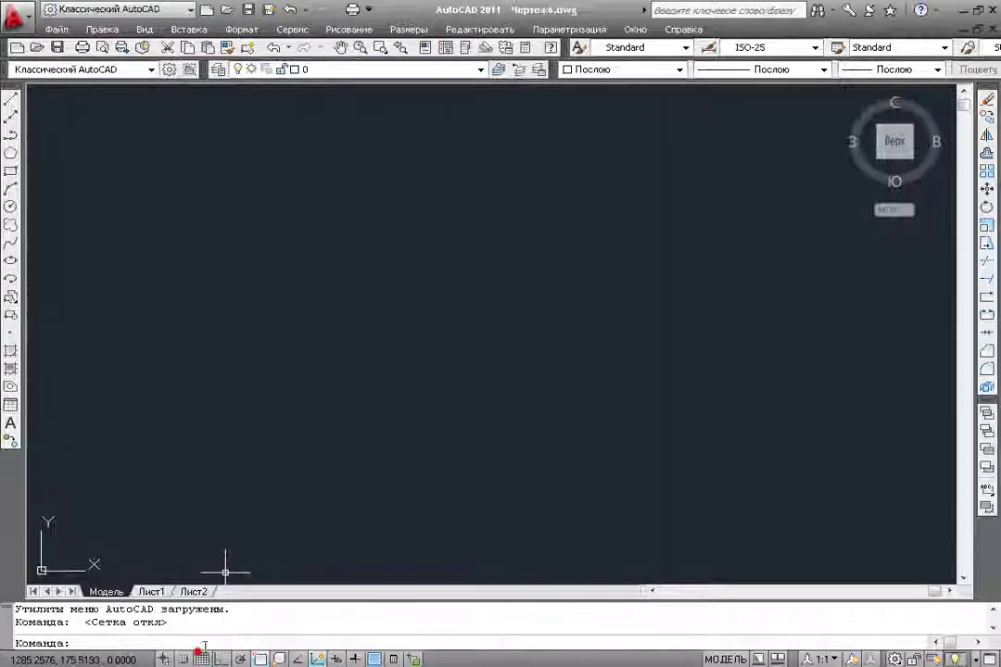
left_click(318, 659)
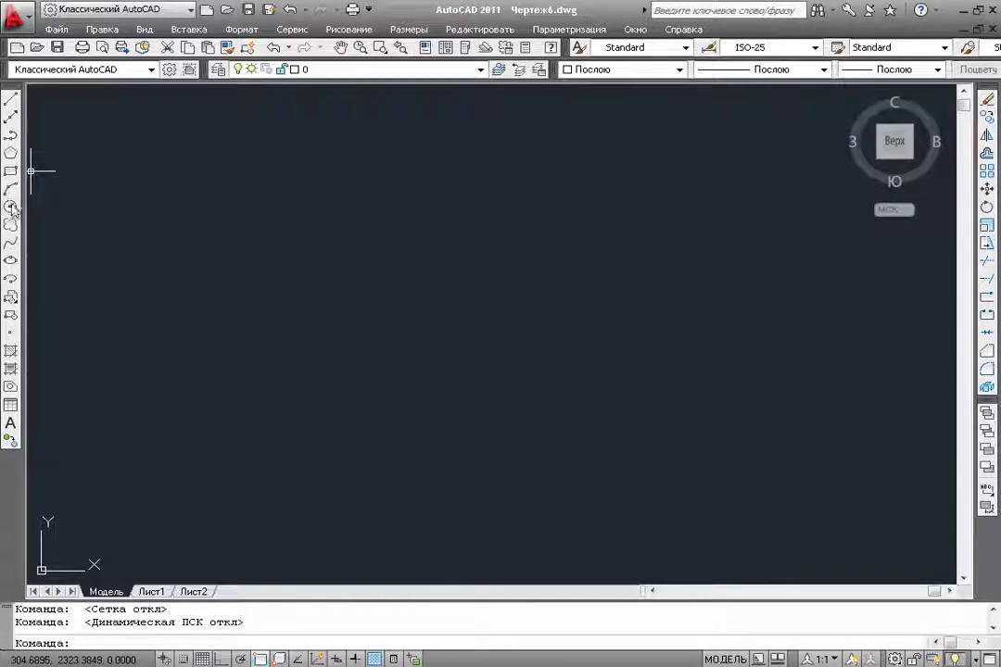
- Draw a circle of radius 10 near the middle of the canvas
left_click(11, 207)
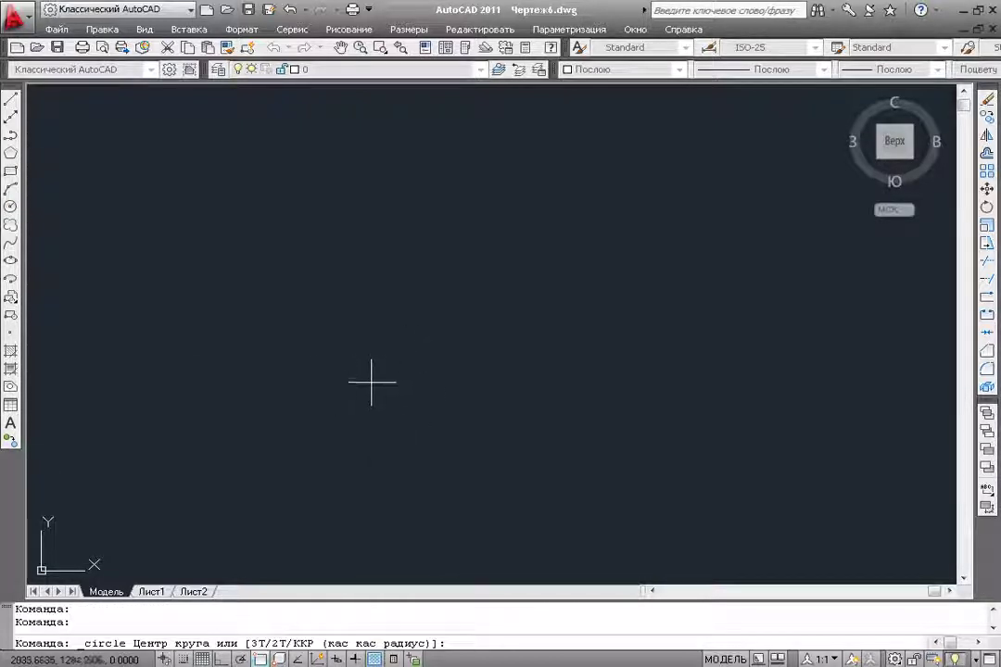
left_click(362, 353)
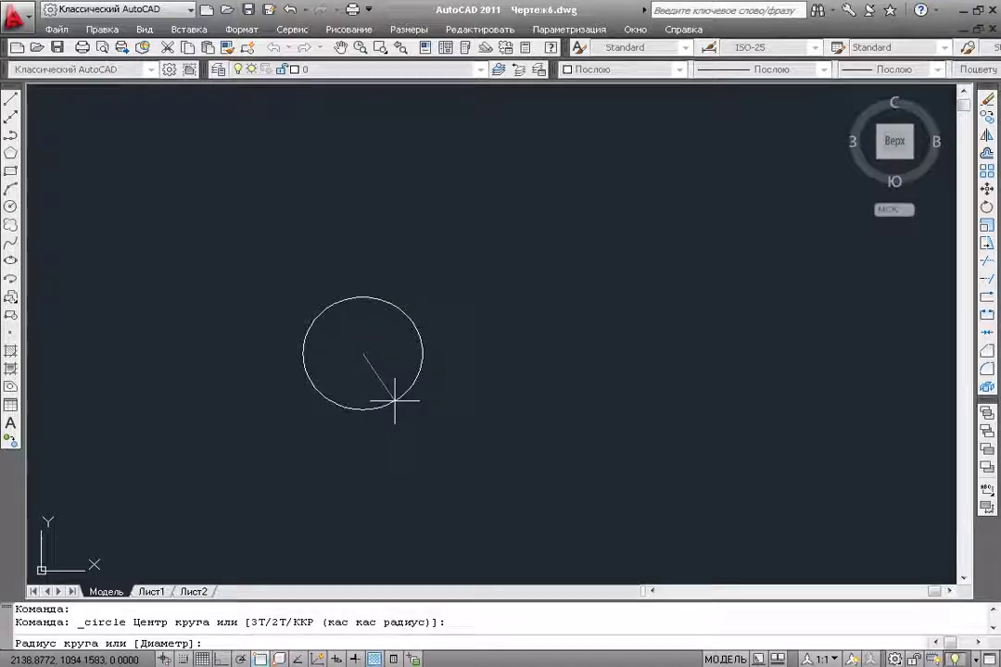
type("10")
key("Return")
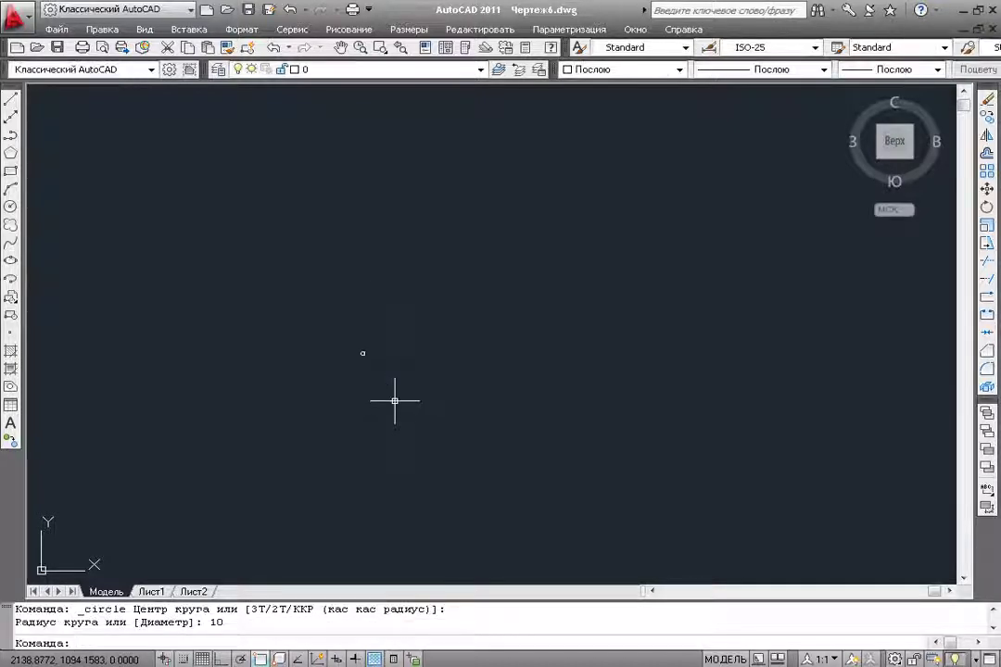
- Zoom in on the circle and use Regen All so it displays smoothly
middle_click_drag(375, 339, 385, 362)
scroll(373, 360, "up", 5)
scroll(389, 390, "up", 3)
middle_click_drag(398, 403, 281, 366)
scroll(282, 357, "up", 1)
scroll(282, 351, "up", 2)
scroll(306, 296, "up", 1)
middle_click_drag(355, 324, 378, 292)
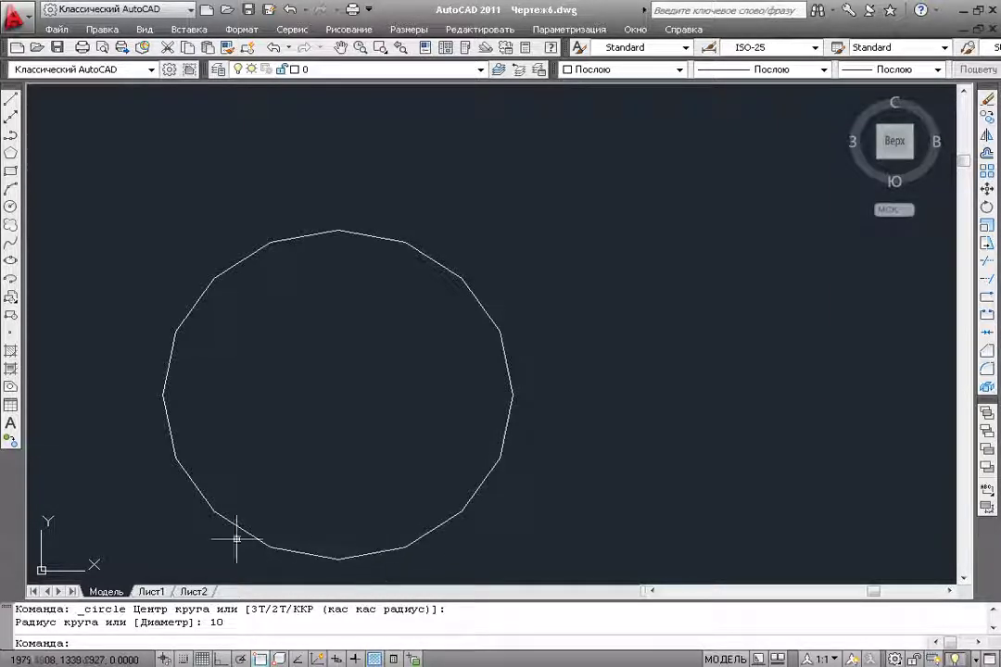
middle_click_drag(343, 315, 340, 306)
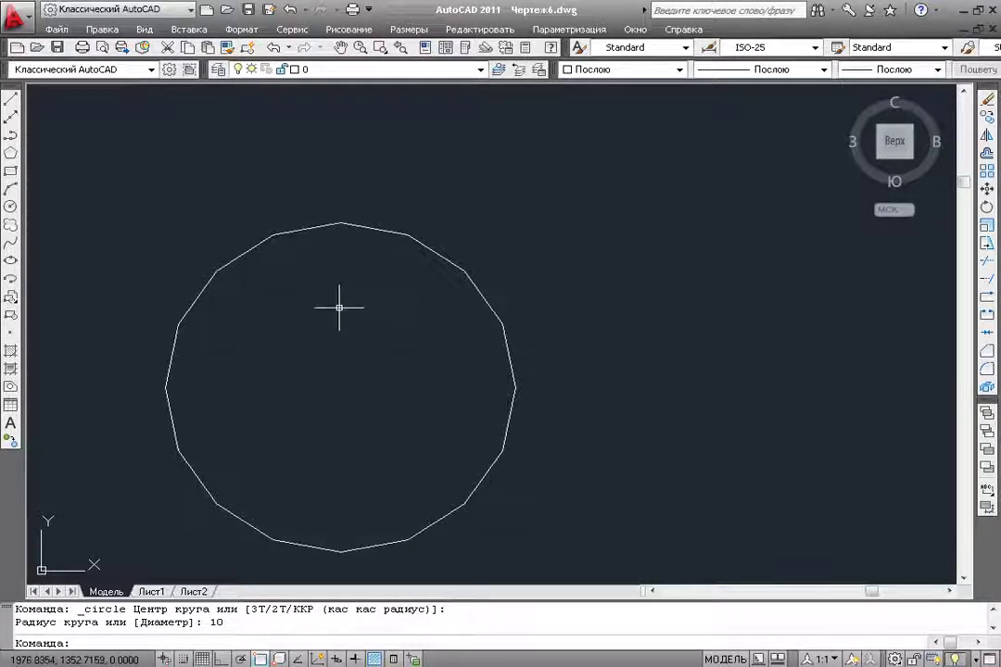
left_click(143, 30)
left_click(167, 81)
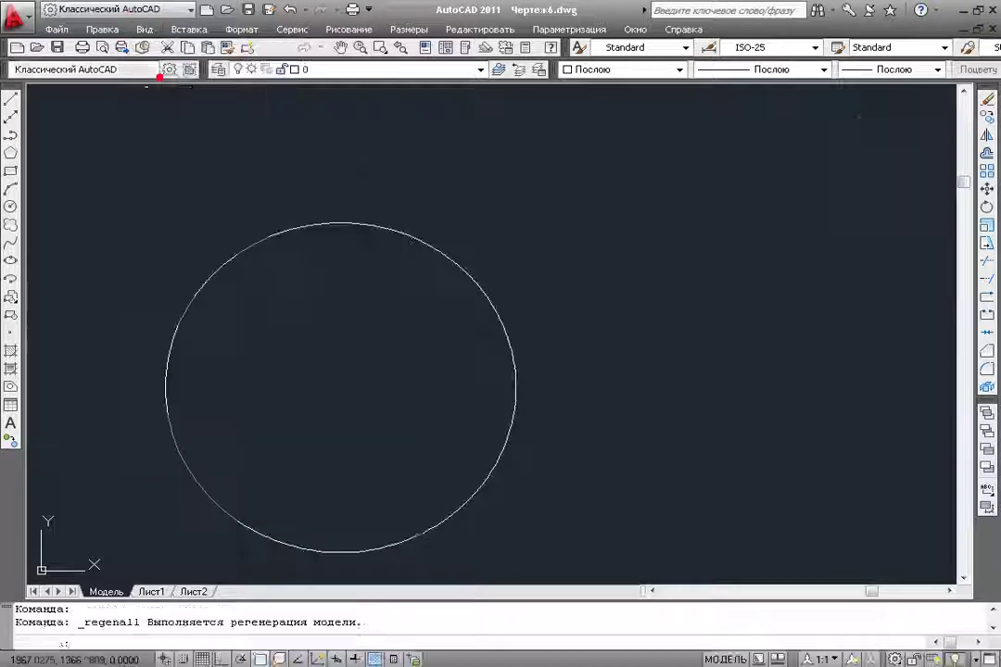
middle_click_drag(324, 301, 319, 306)
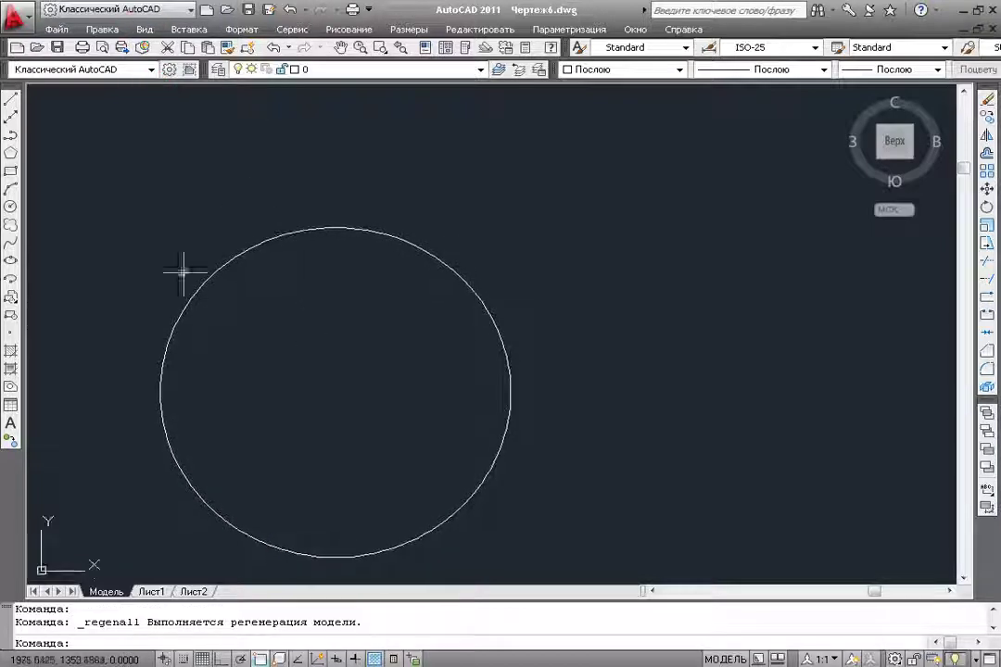
- Draw a 5-sided polygon inscribed at the circle's centre with radius 10
left_click(11, 154)
type("5")
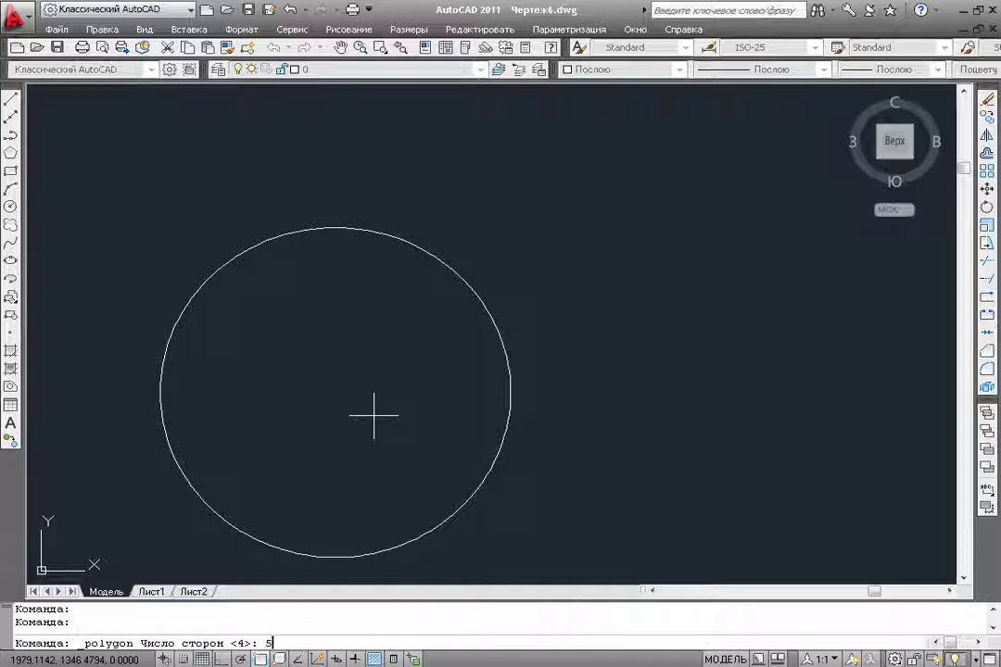
key("Return")
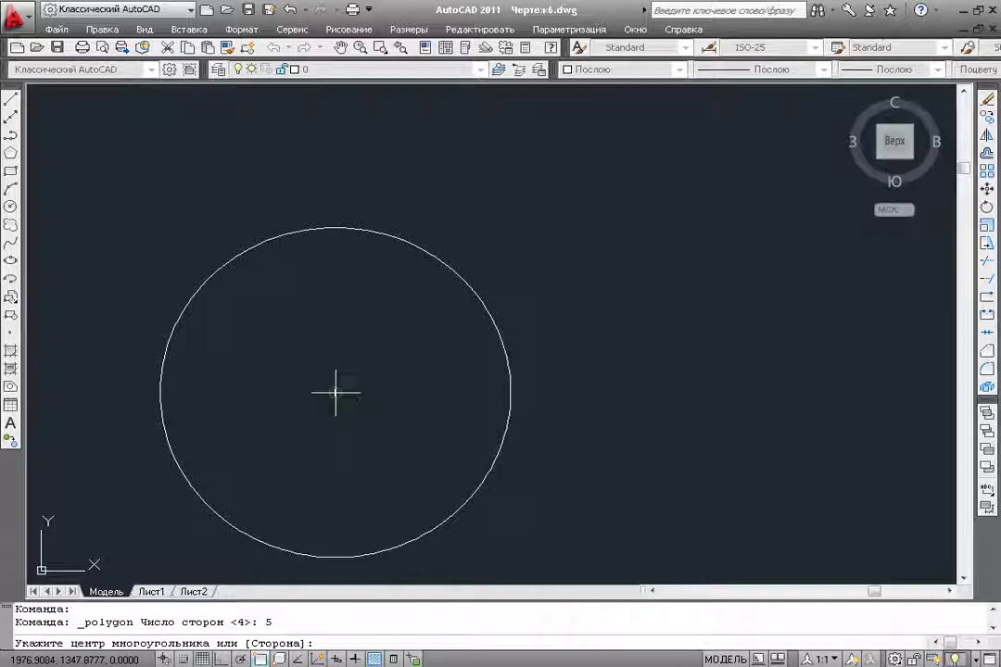
left_click(336, 392)
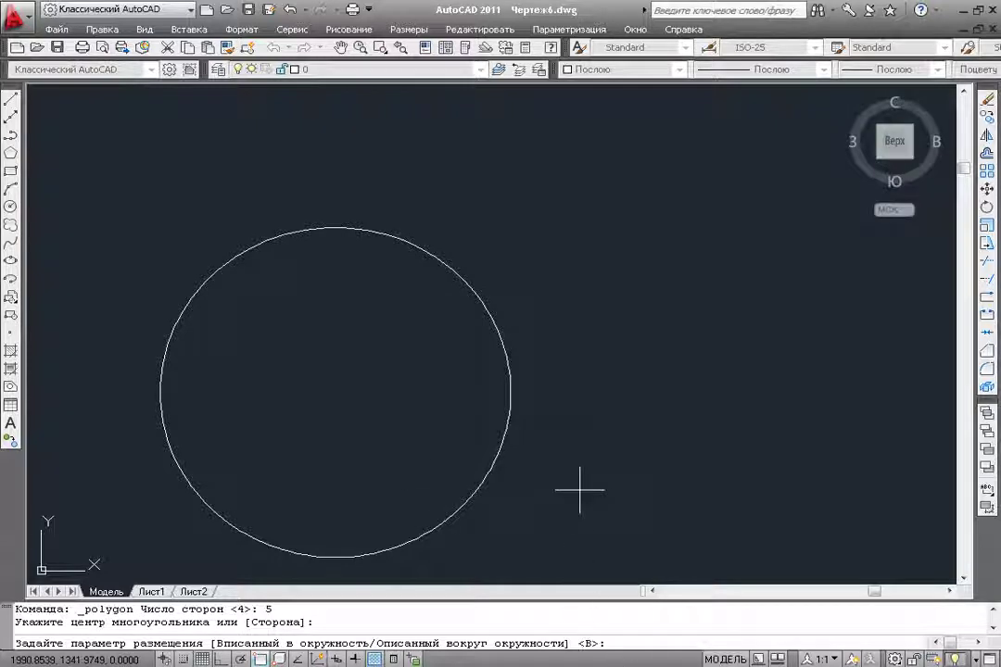
key("Return")
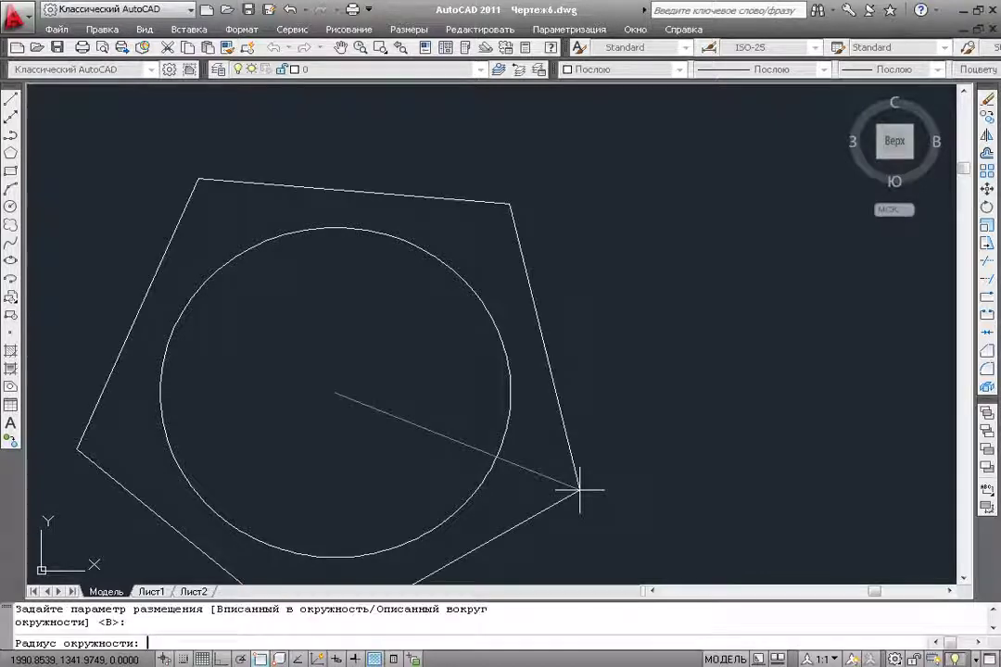
type("10")
key("Return")
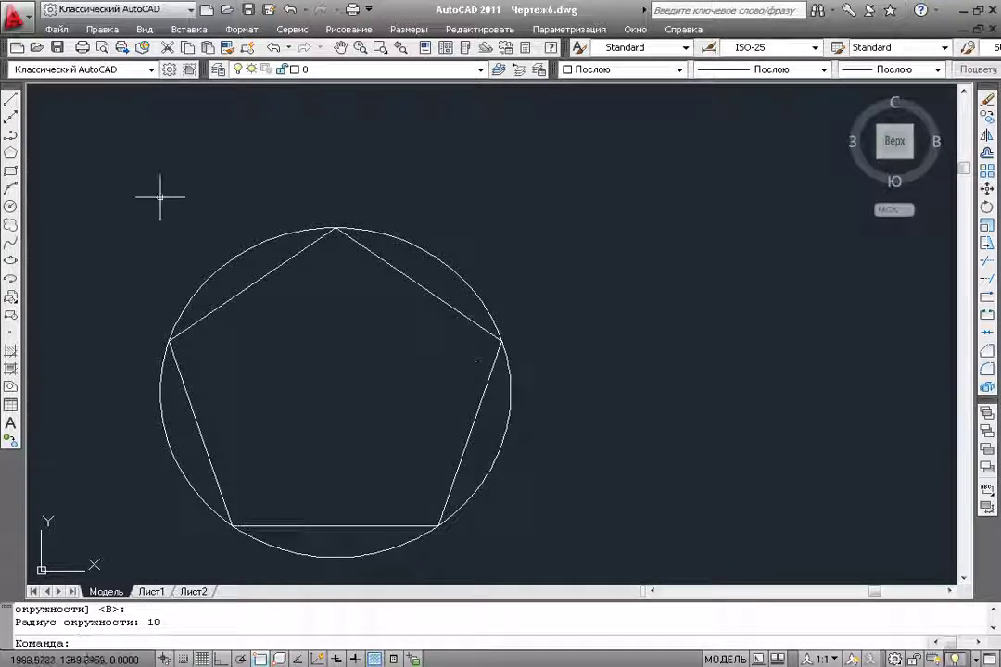
- Draw a 6-sided polygon circumscribed about the circle at its centre with radius 10
left_click(12, 153)
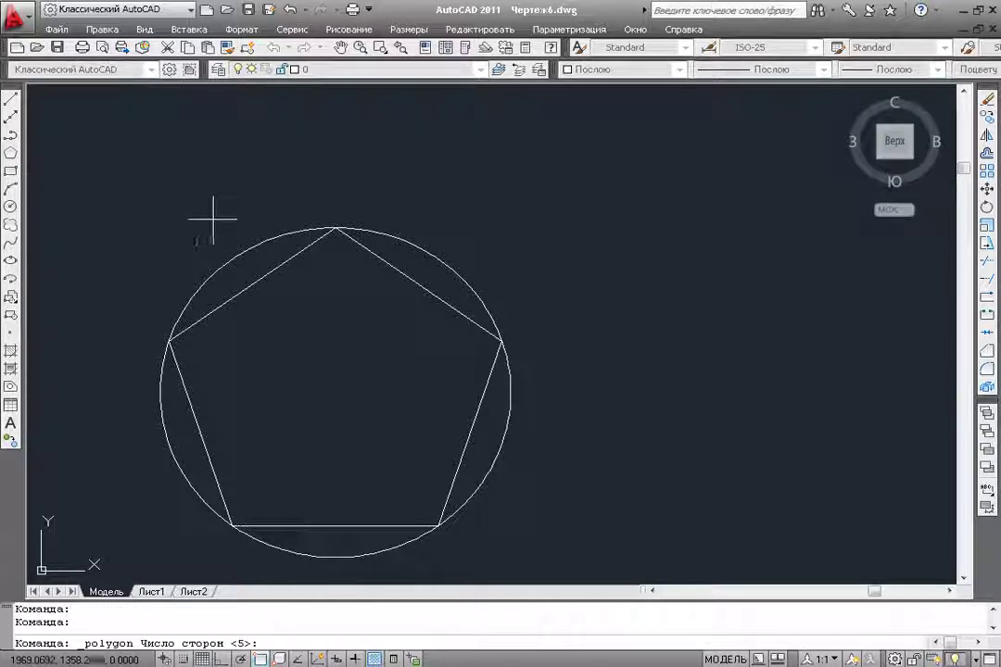
type("6")
key("Return")
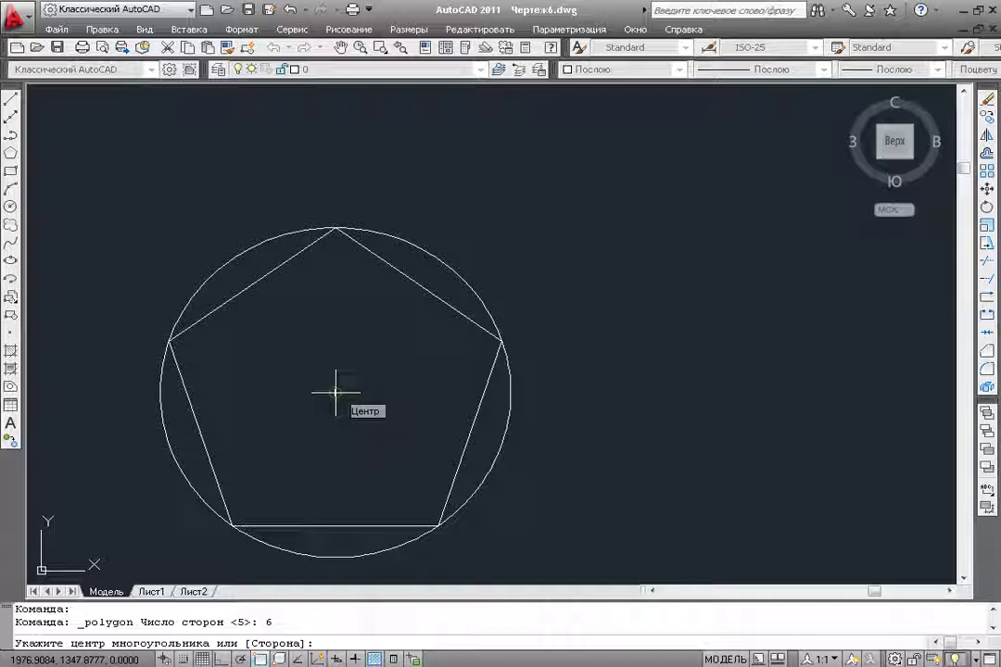
left_click(337, 392)
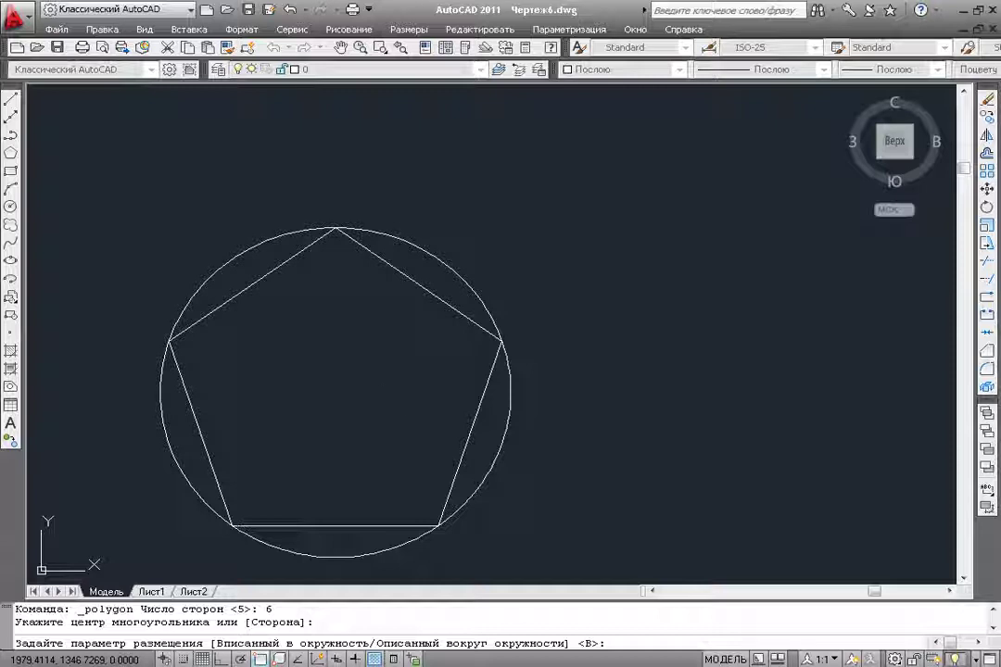
type("о")
key("Return")
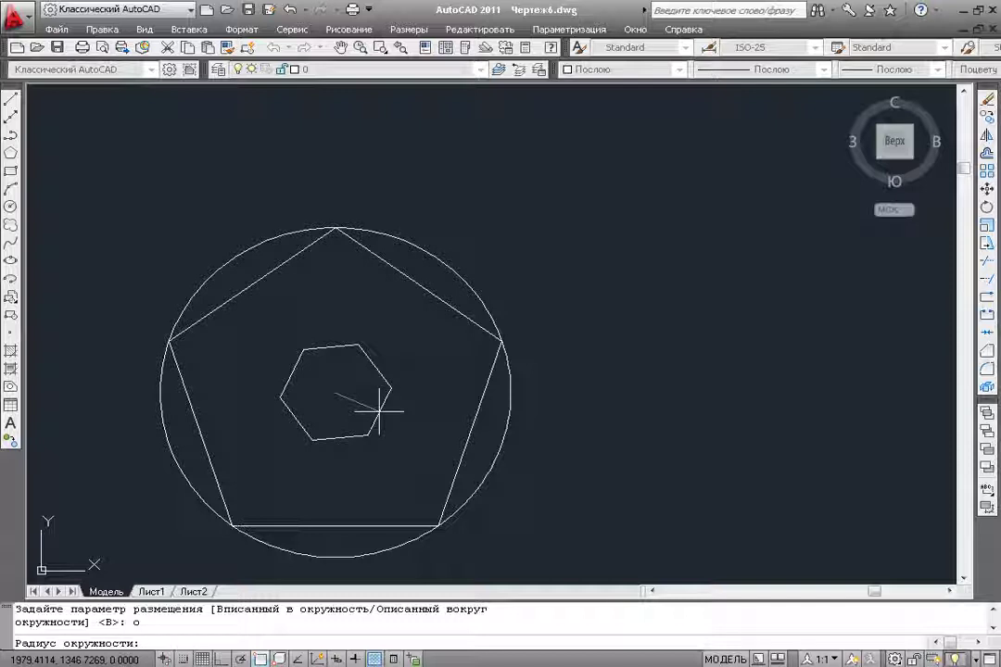
type("10")
key("Return")
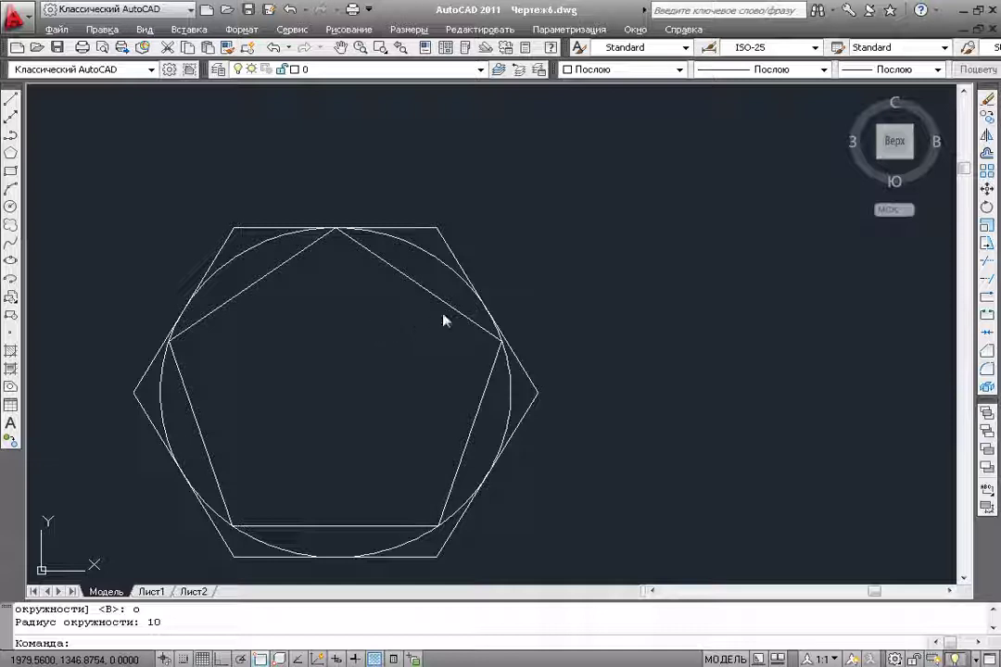
left_click(370, 330)
middle_click_drag(339, 362, 349, 332)
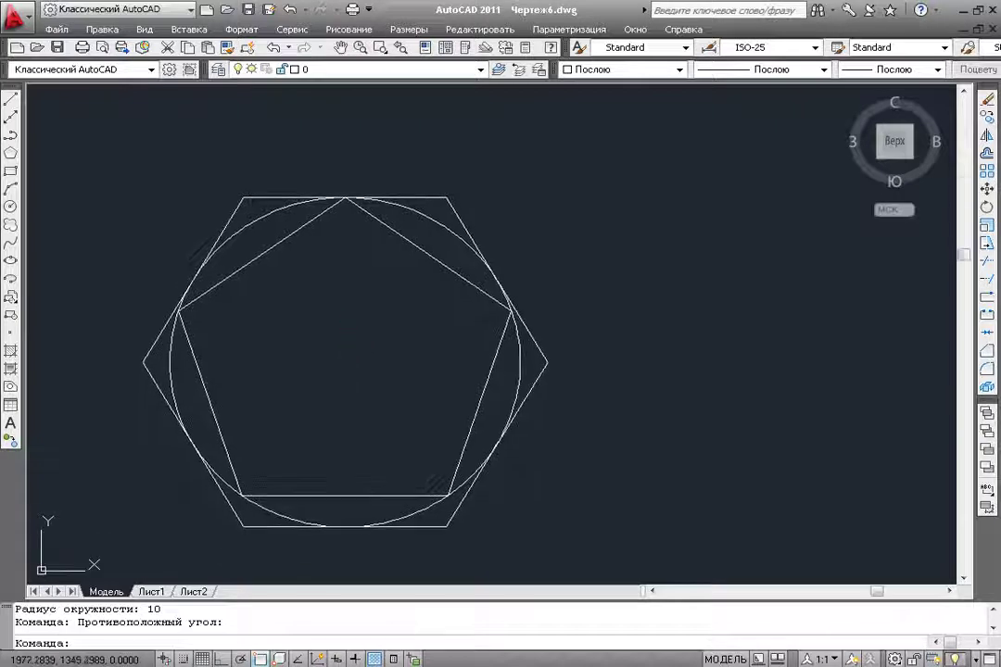
middle_click_drag(382, 276, 359, 277)
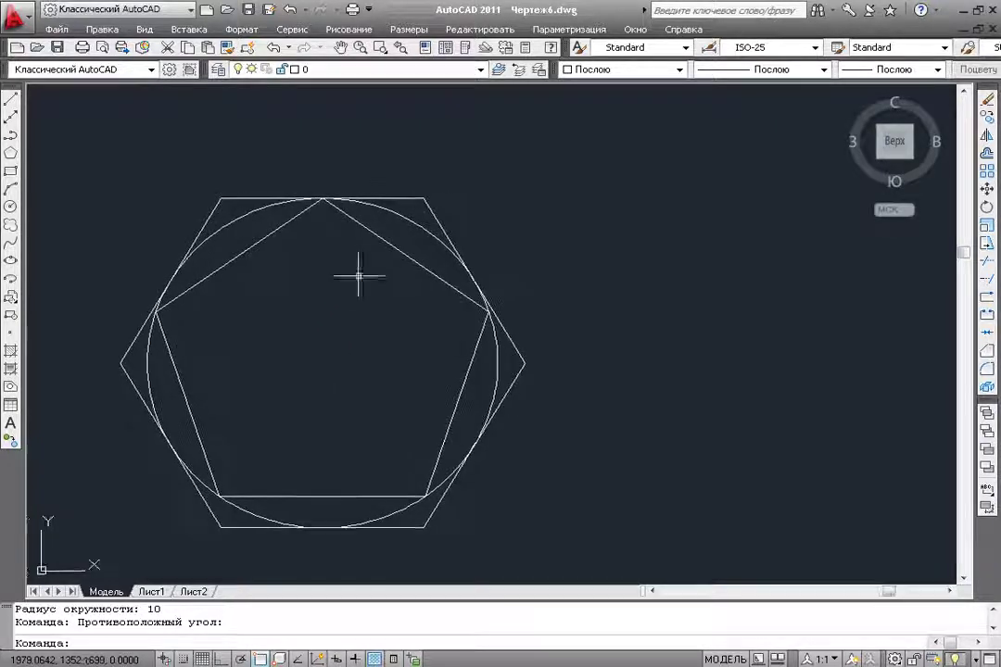
- Start a Donut from the Draw menu with inner diameter 10 and outer diameter 16
left_click(337, 34)
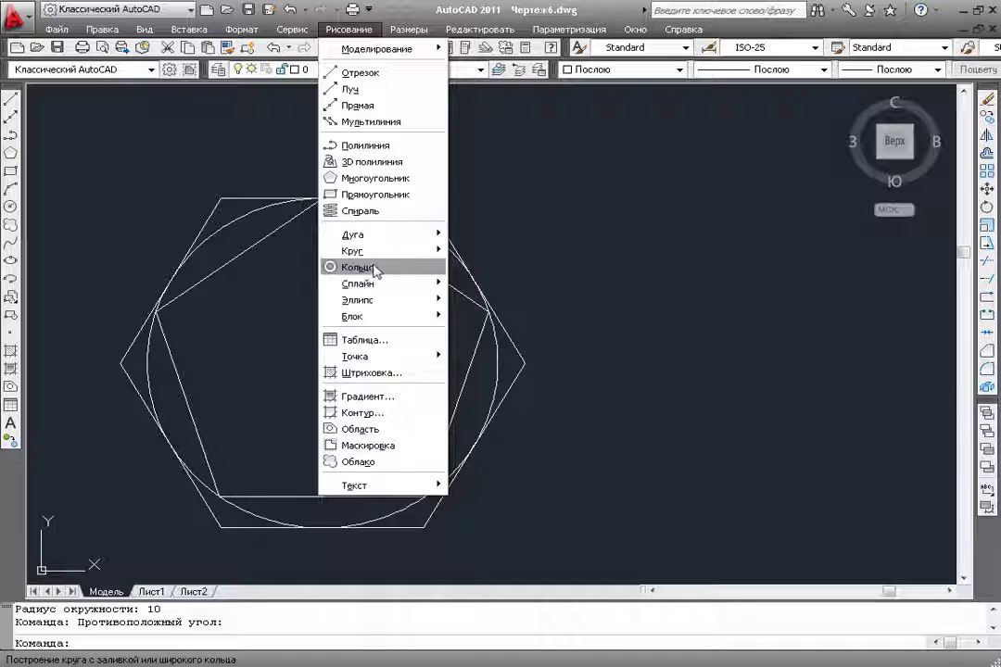
left_click(389, 269)
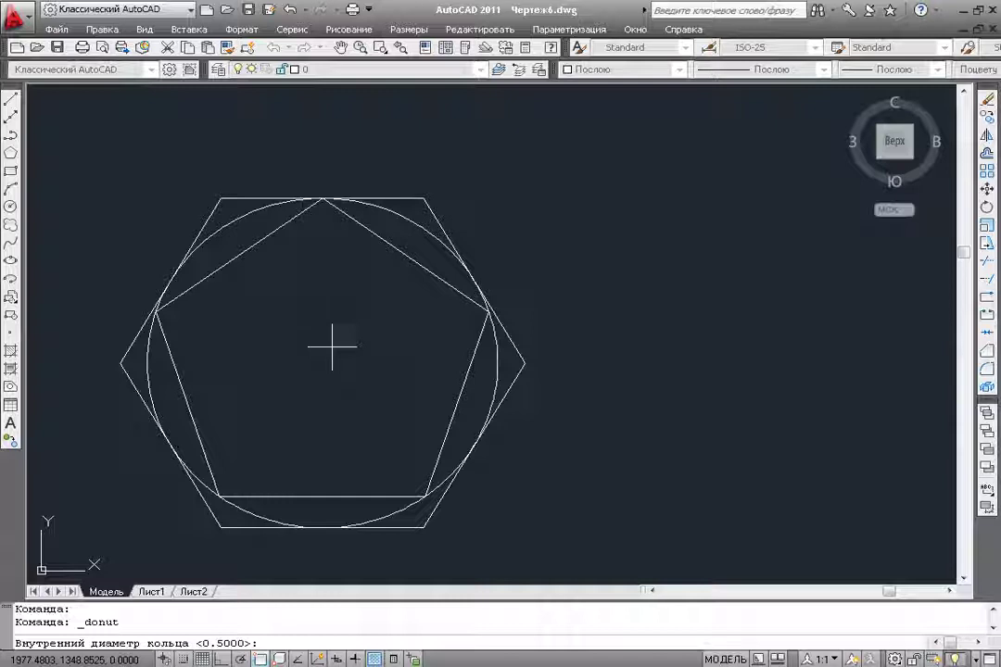
type("10")
key("Return")
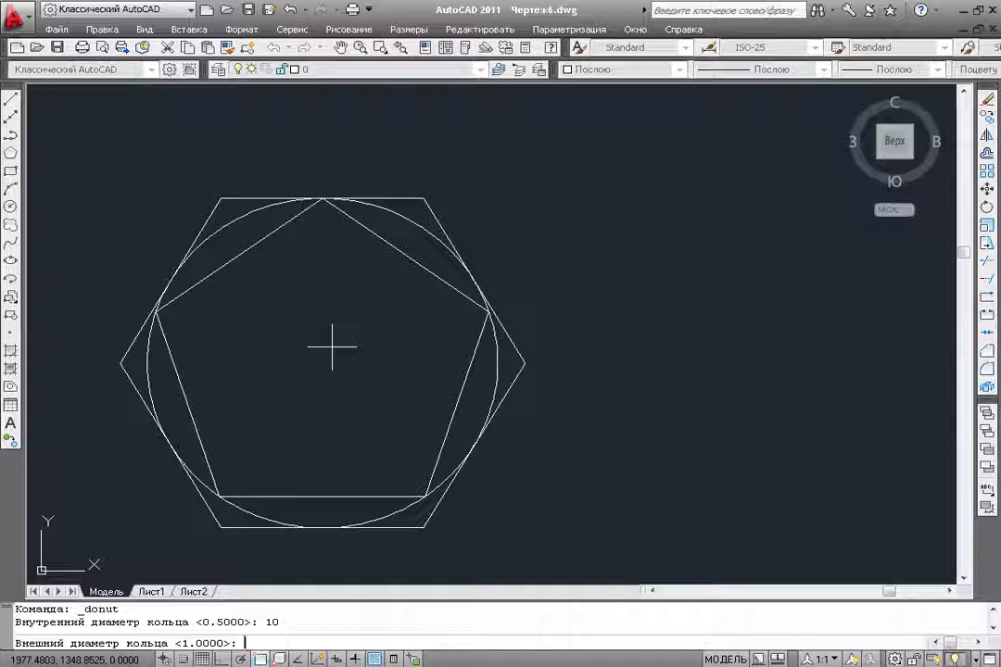
type("16")
key("Return")
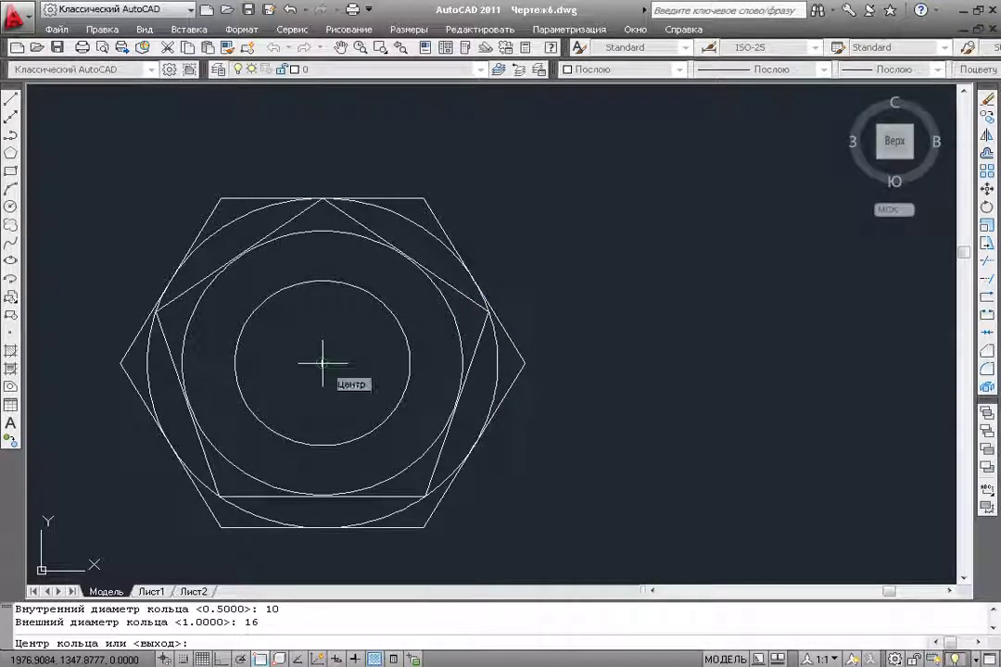
left_click(322, 363)
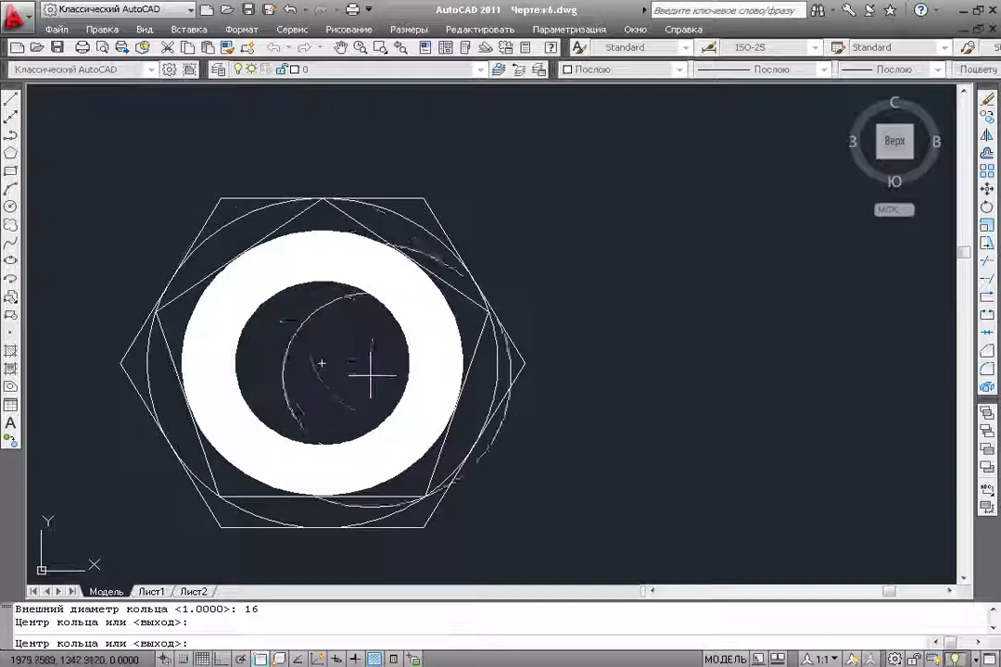
key("Return")
scroll(371, 367, "down", 2)
scroll(374, 371, "down", 1)
mouse_move(374, 371)
middle_mouse_down()
mouse_move(335, 371)
mouse_move(293, 353)
mouse_move(301, 359)
middle_mouse_up()
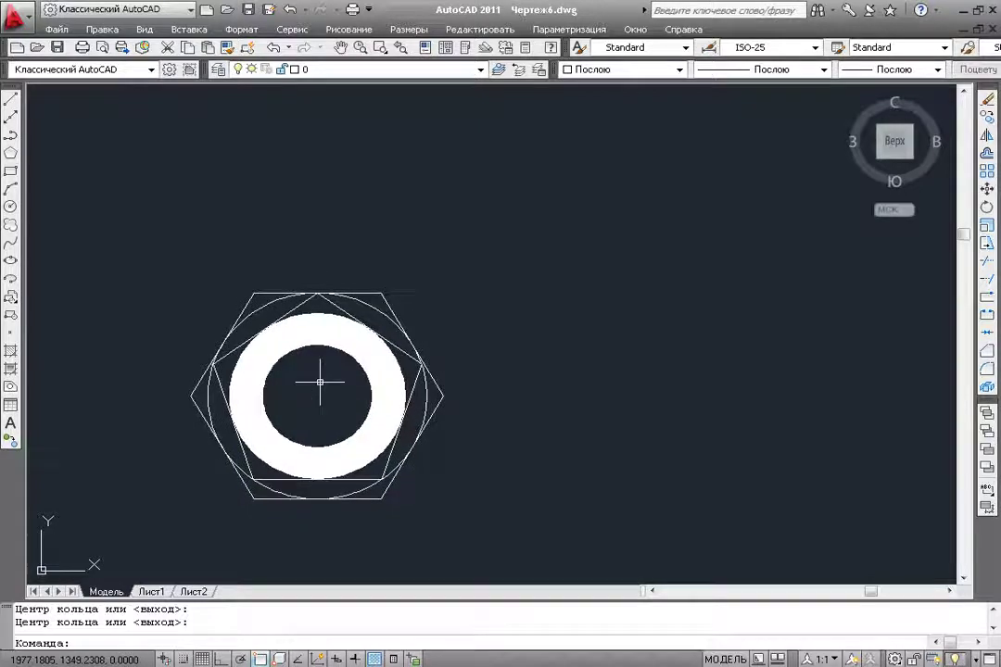
scroll(279, 382, "down", 2)
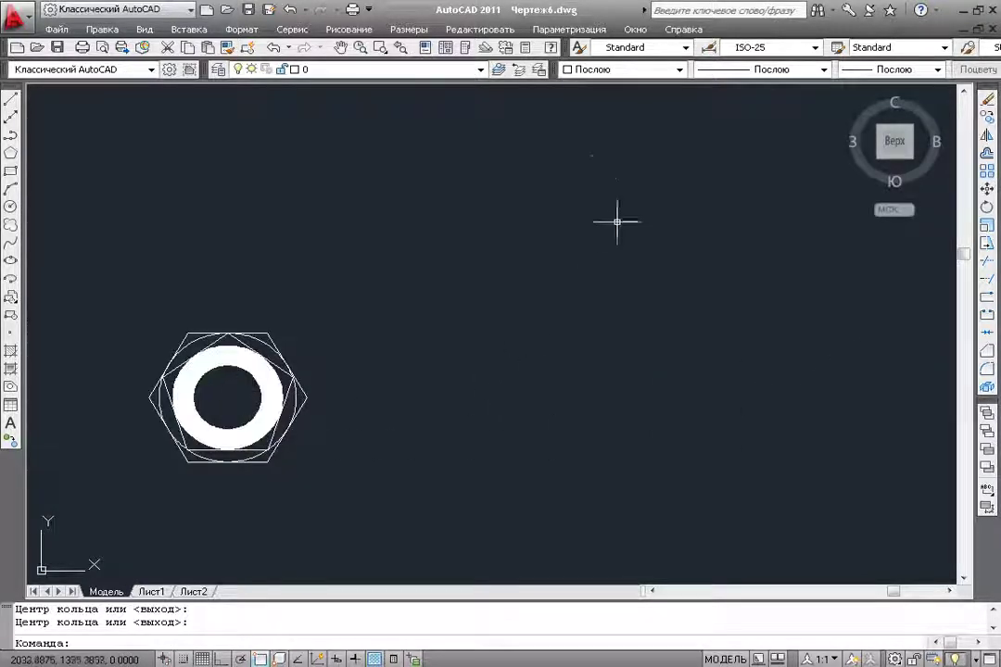
scroll(267, 357, "up", 1)
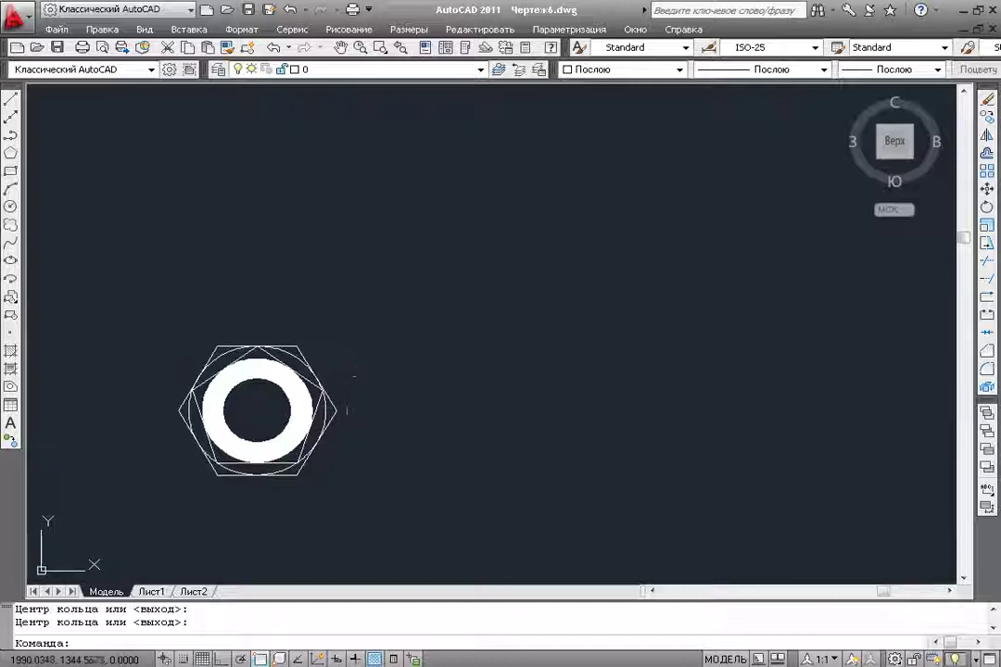
scroll(283, 384, "up", 1)
middle_click_drag(334, 441, 353, 451)
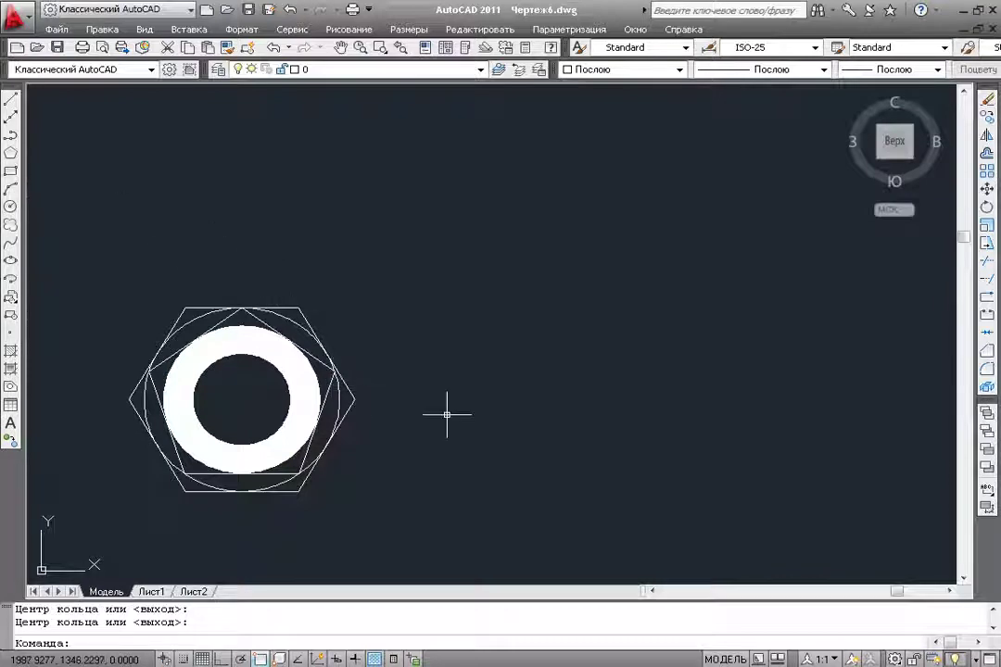
scroll(447, 415, "down", 1)
scroll(453, 439, "down", 1)
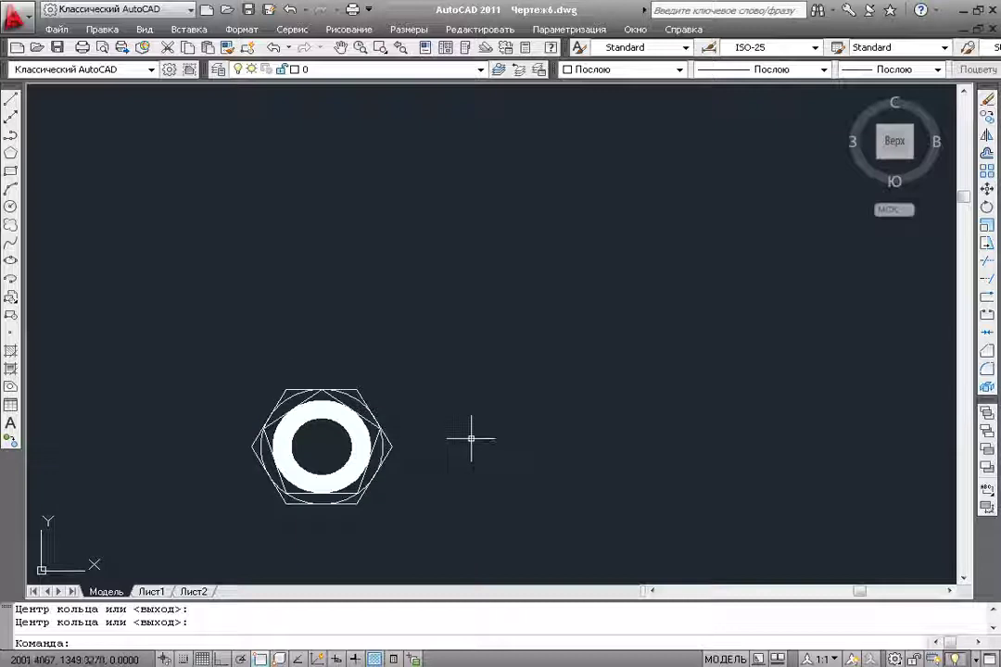
scroll(454, 454, "up", 1)
scroll(442, 466, "up", 1)
left_click(184, 231)
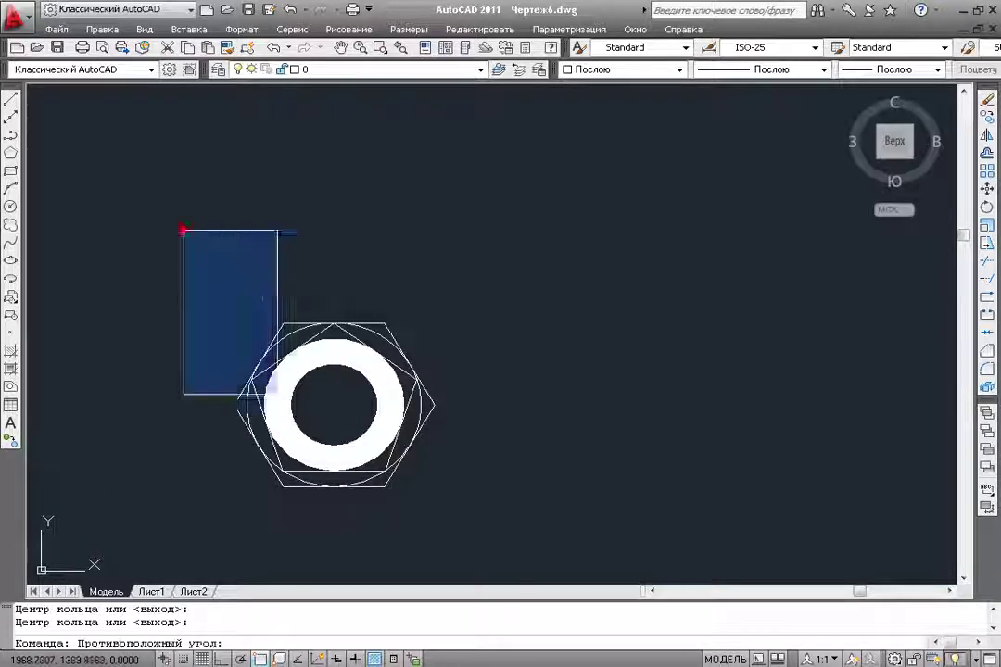
left_click(482, 539)
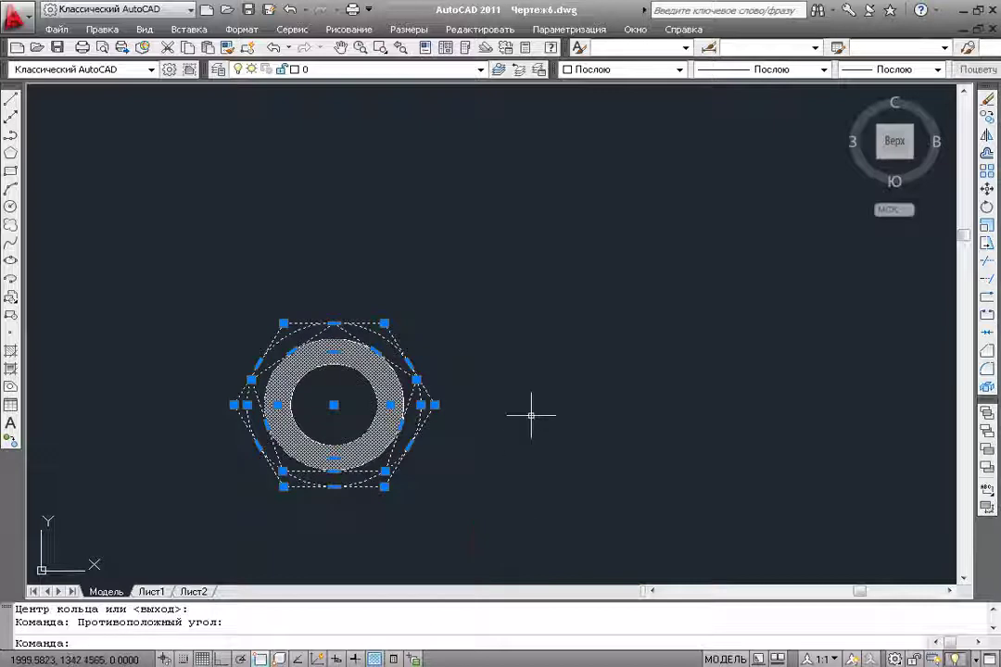
key("Escape")
middle_click_drag(536, 423, 484, 436)
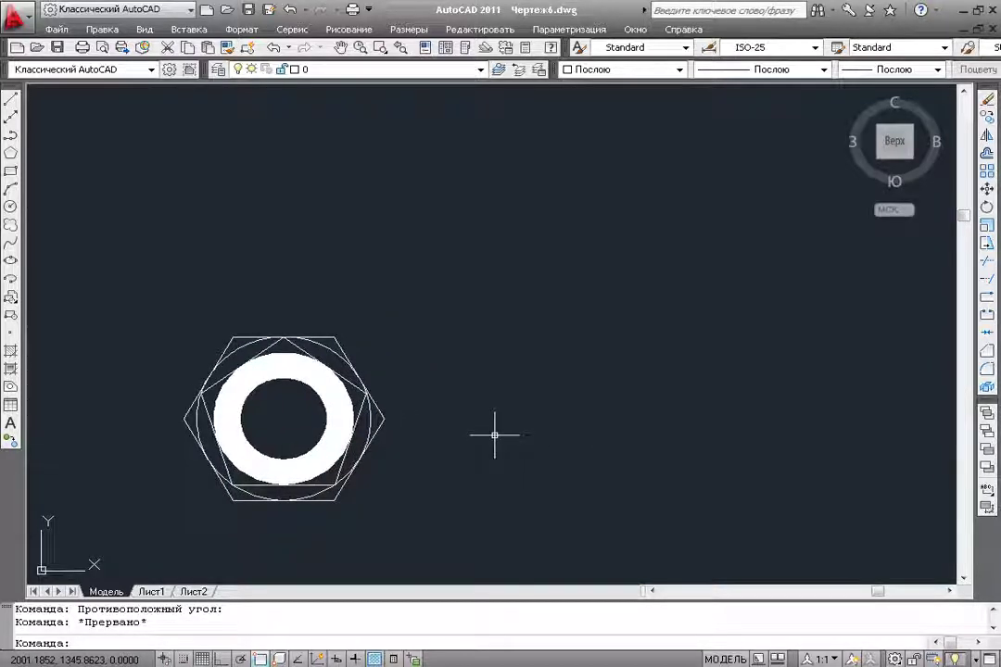
scroll(459, 443, "down", 1)
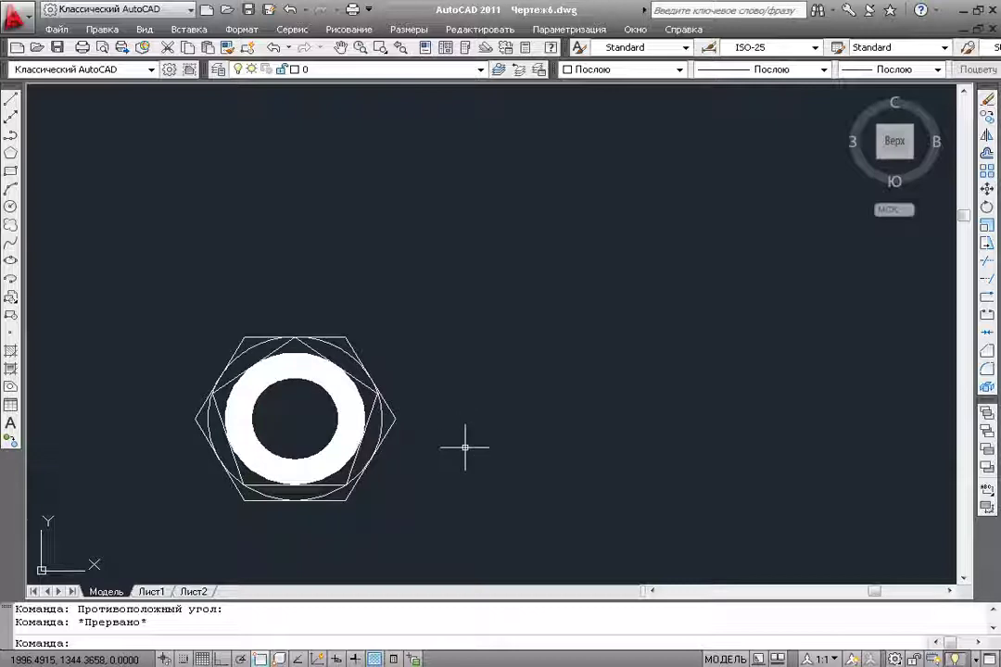
scroll(466, 435, "down", 2)
scroll(458, 455, "up", 2)
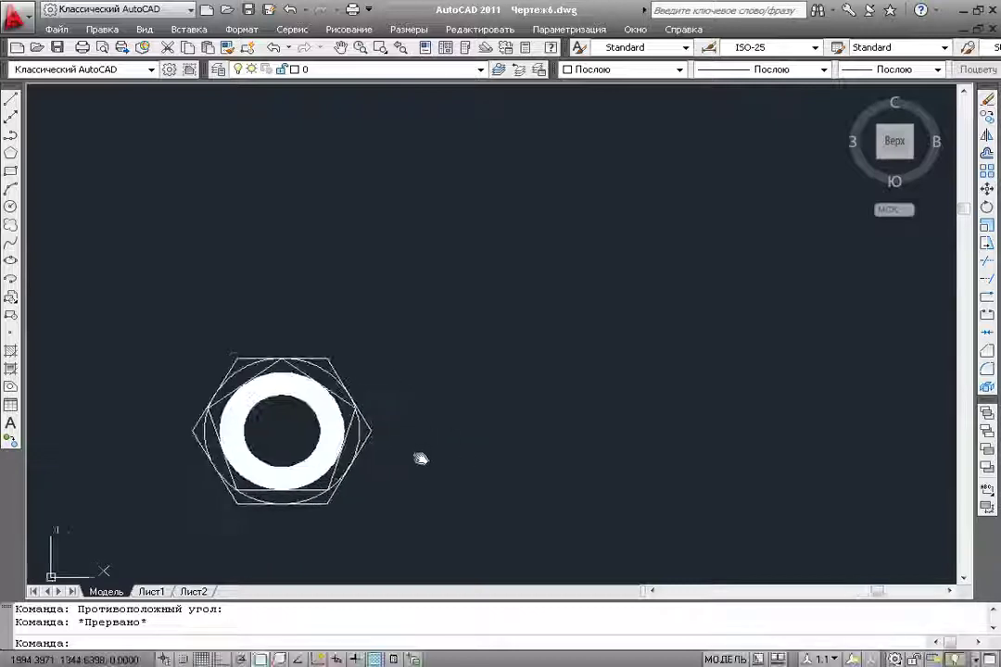
middle_click_drag(440, 460, 464, 478)
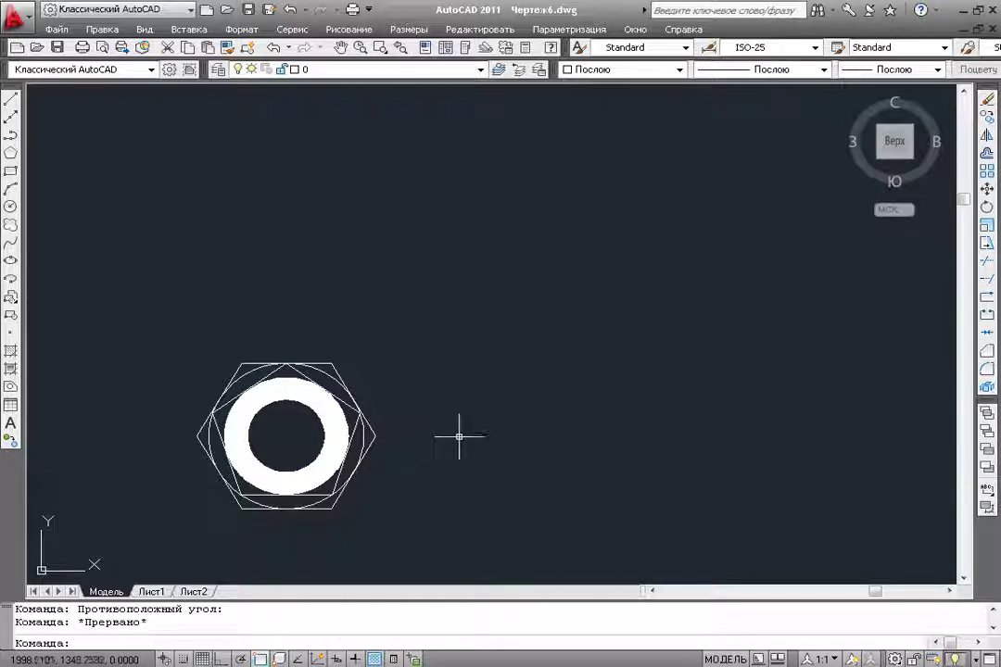
mouse_move(895, 141)
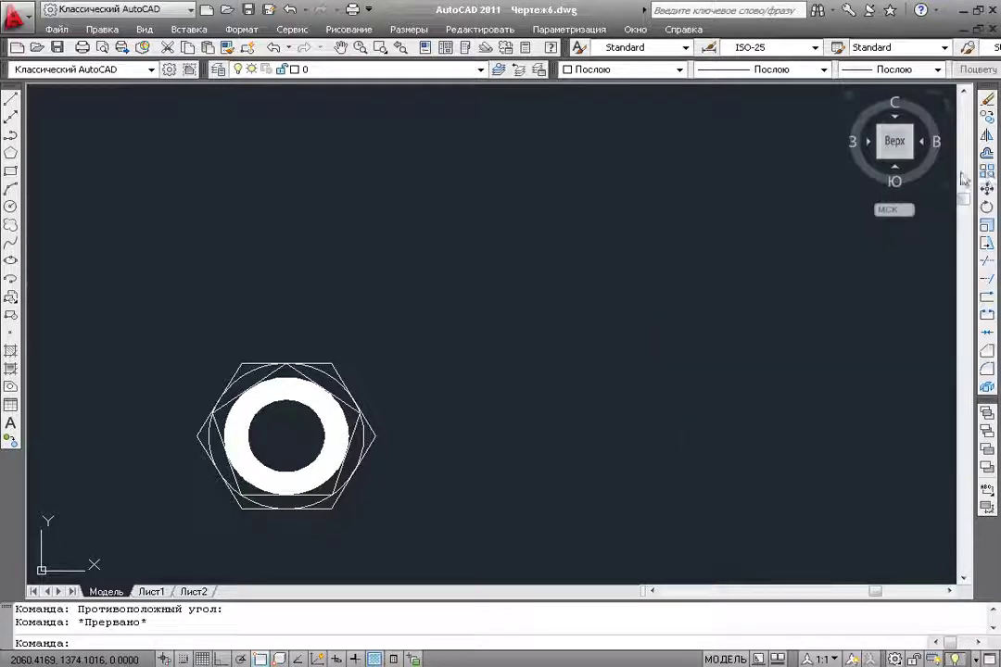
- In the Array dialog, window-select the four nut objects
left_click(988, 173)
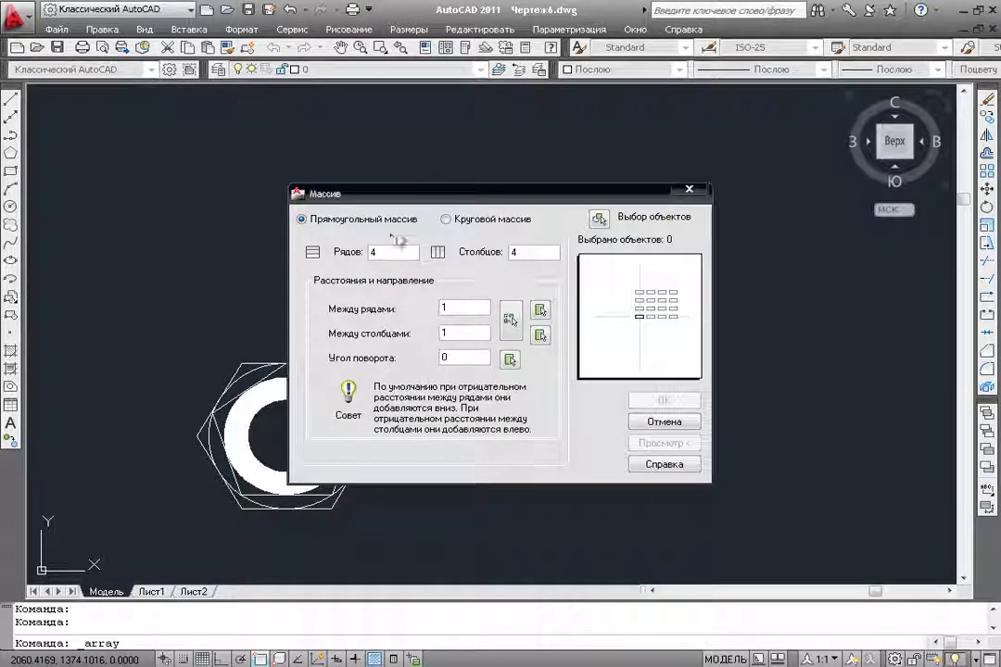
left_click_drag(395, 200, 542, 184)
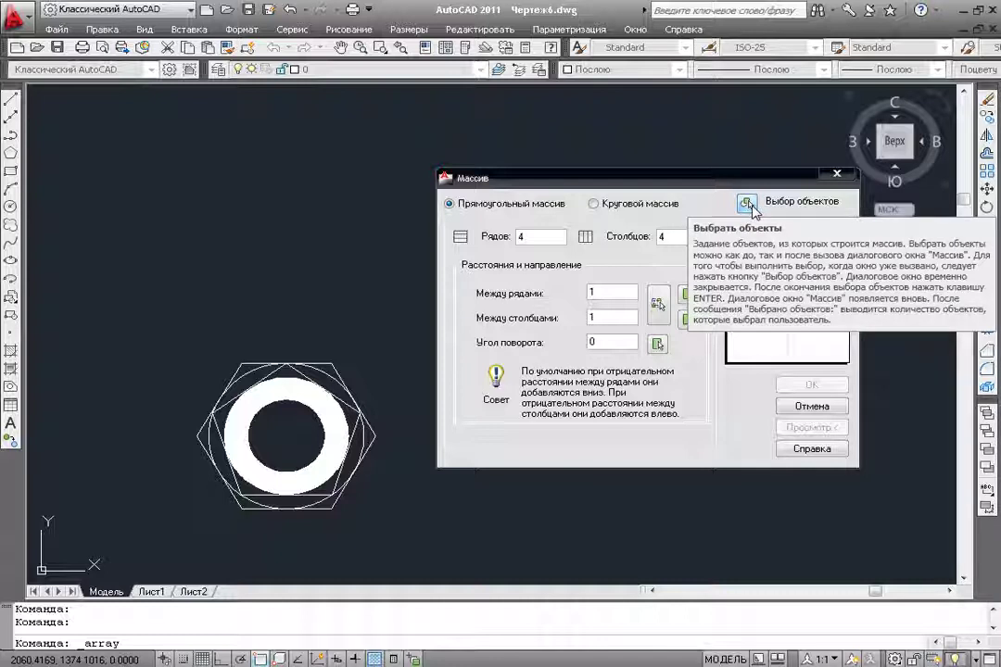
left_click(749, 203)
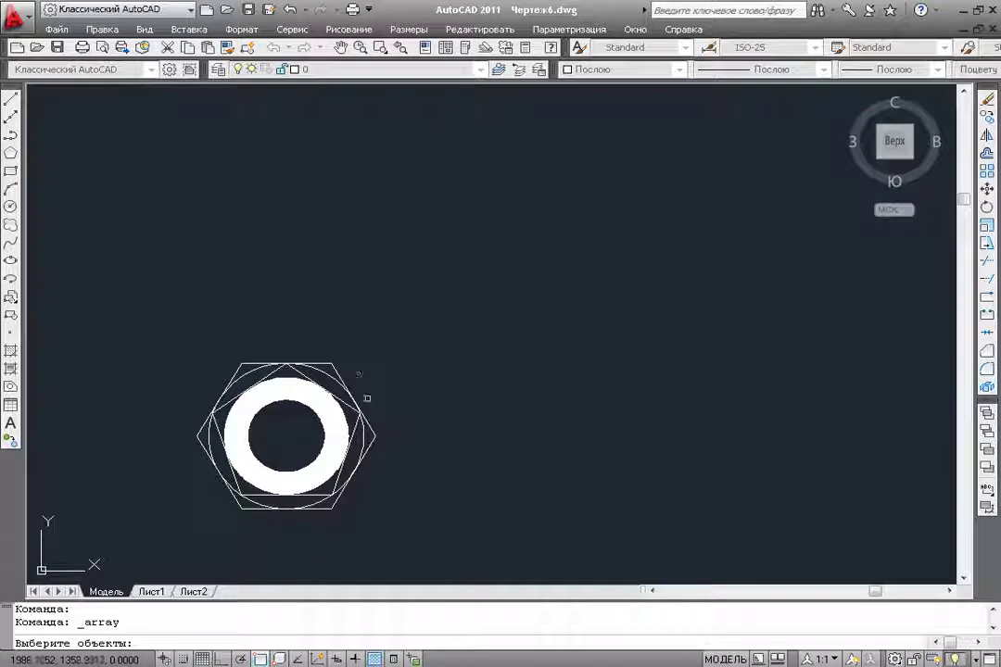
left_click(459, 271)
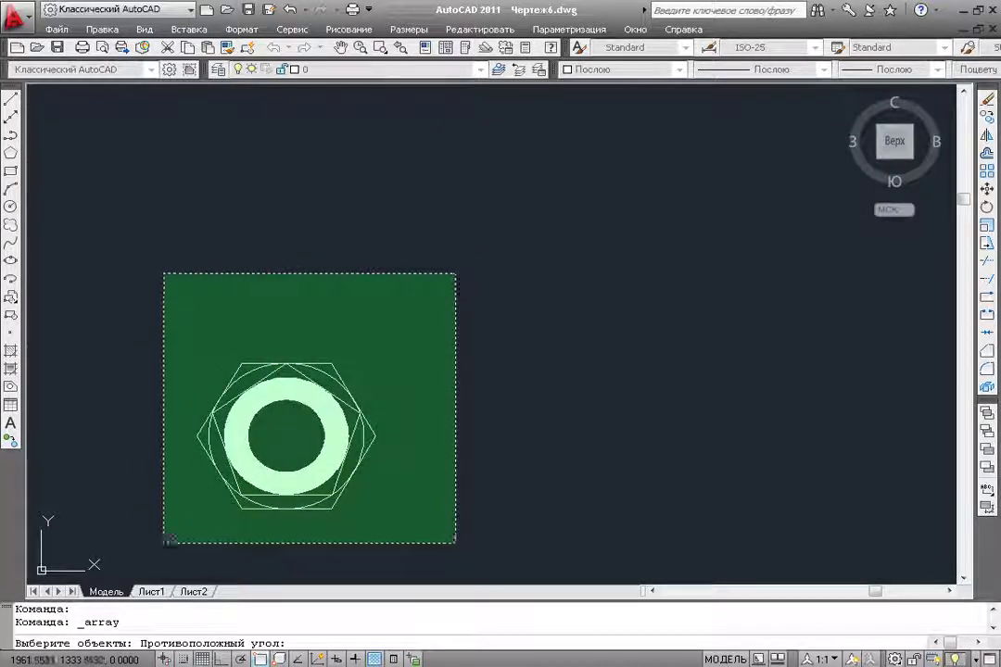
left_click(167, 540)
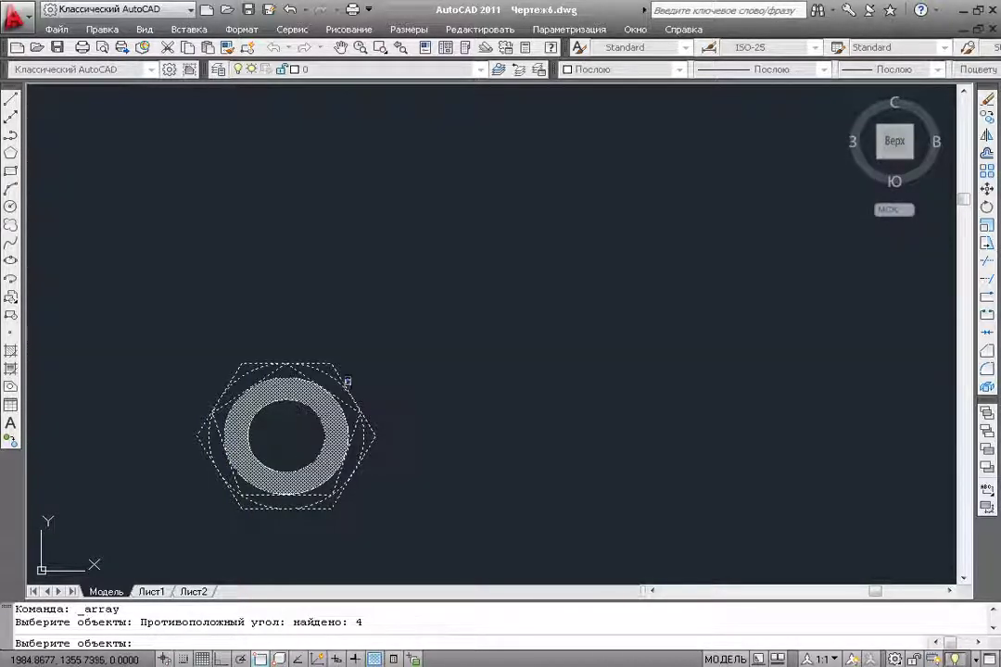
key("Return")
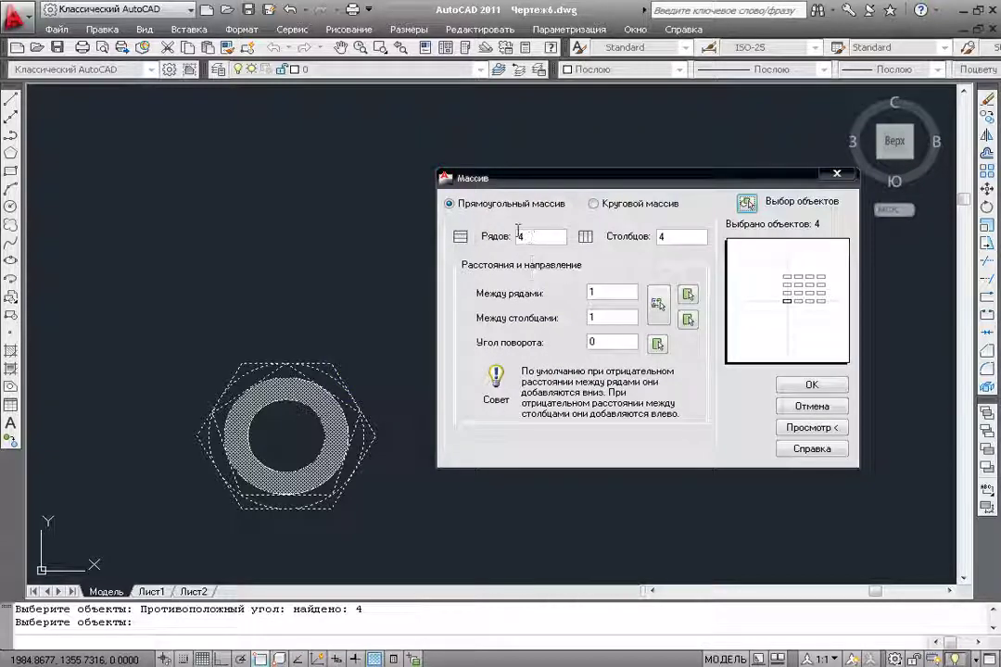
- Set the array to 10 rows and 10 columns, then cancel without creating it
left_click(537, 238)
left_click_drag(546, 238, 523, 237)
type("10")
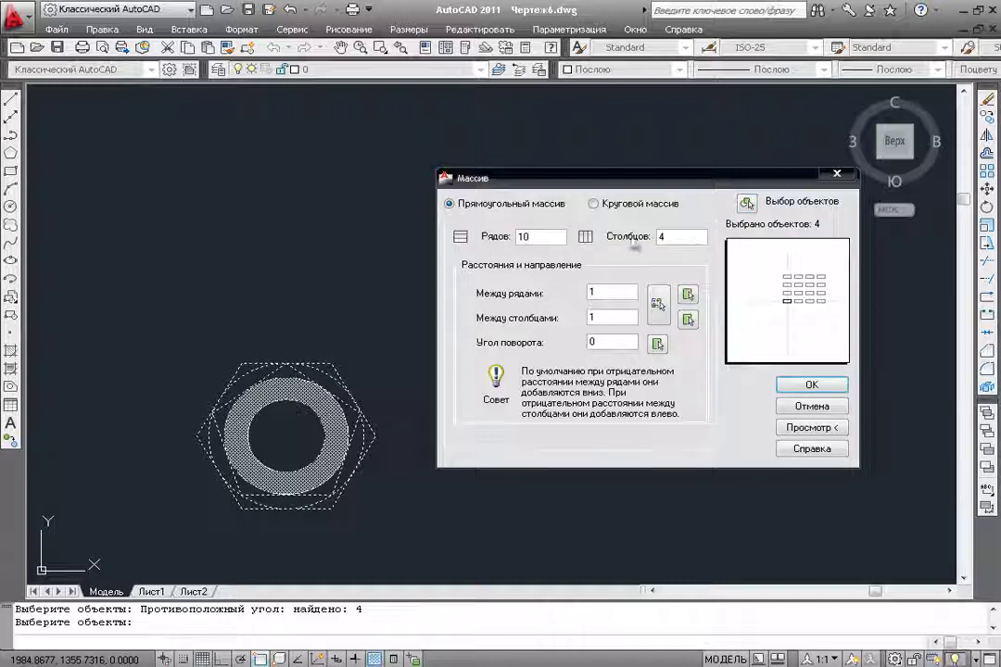
left_click_drag(657, 238, 682, 237)
type("10")
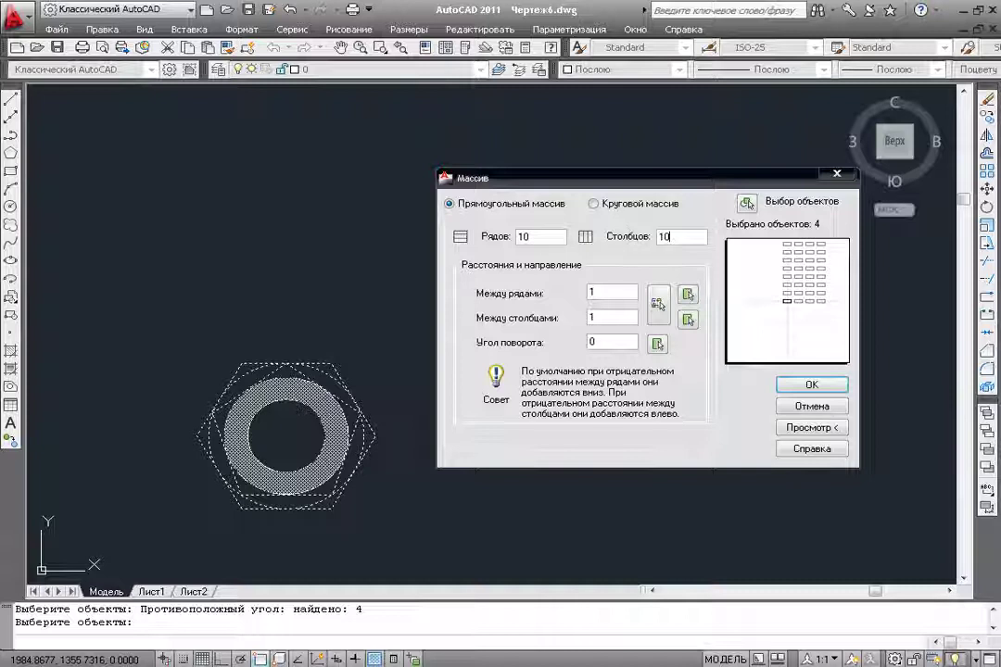
left_click(548, 233)
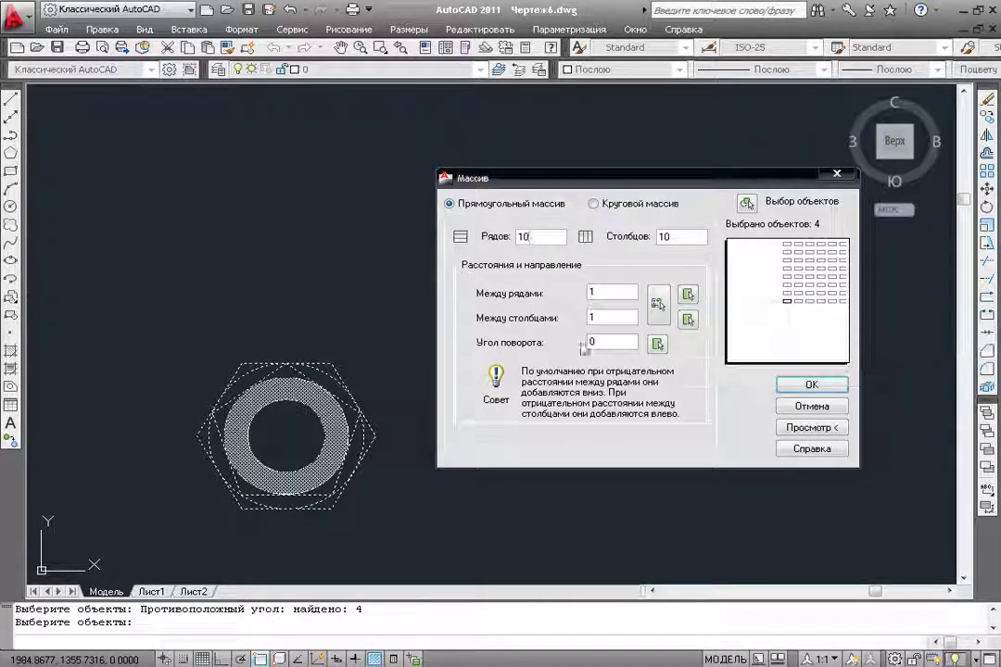
left_click(608, 293)
double_click(608, 318)
left_click(602, 290)
left_click(605, 320)
left_click(607, 287)
double_click(599, 293)
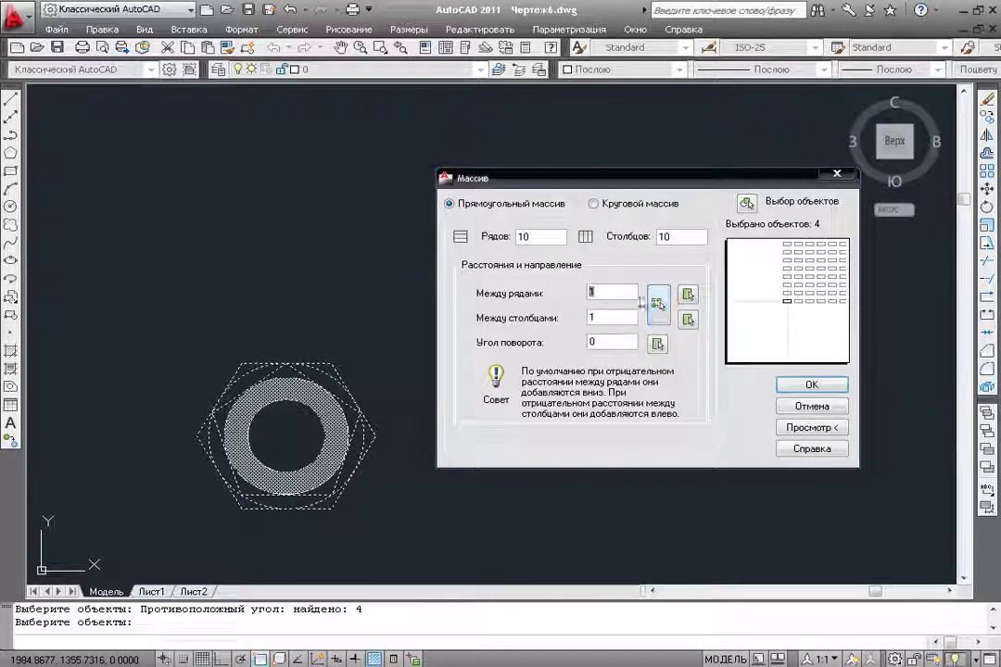
left_click(803, 406)
- With Ortho on, draw a 30-unit horizontal line right from the ring's centre
left_click(11, 97)
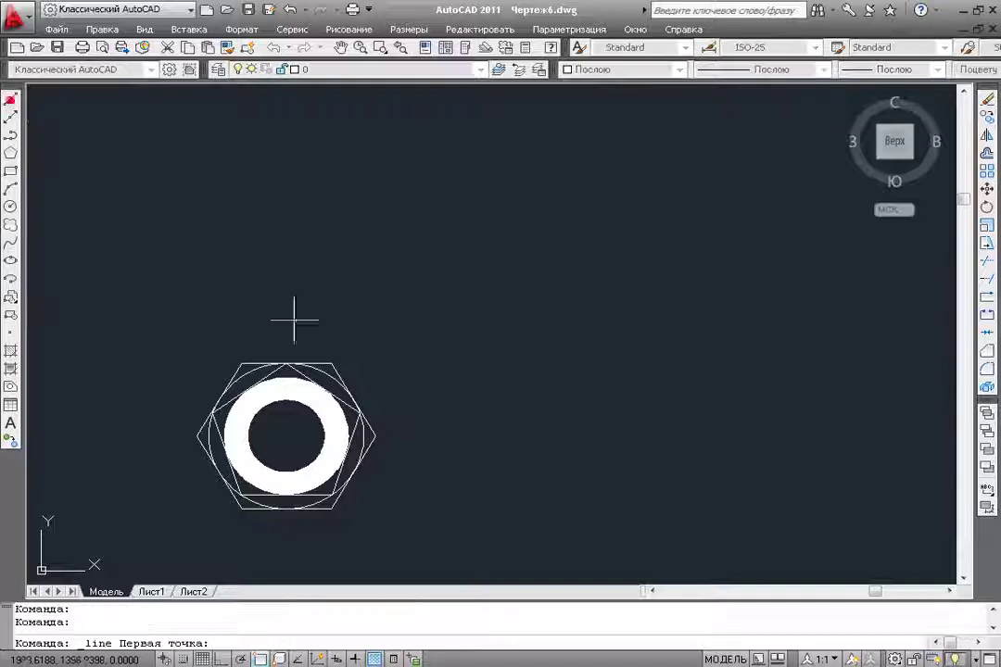
left_click(287, 438)
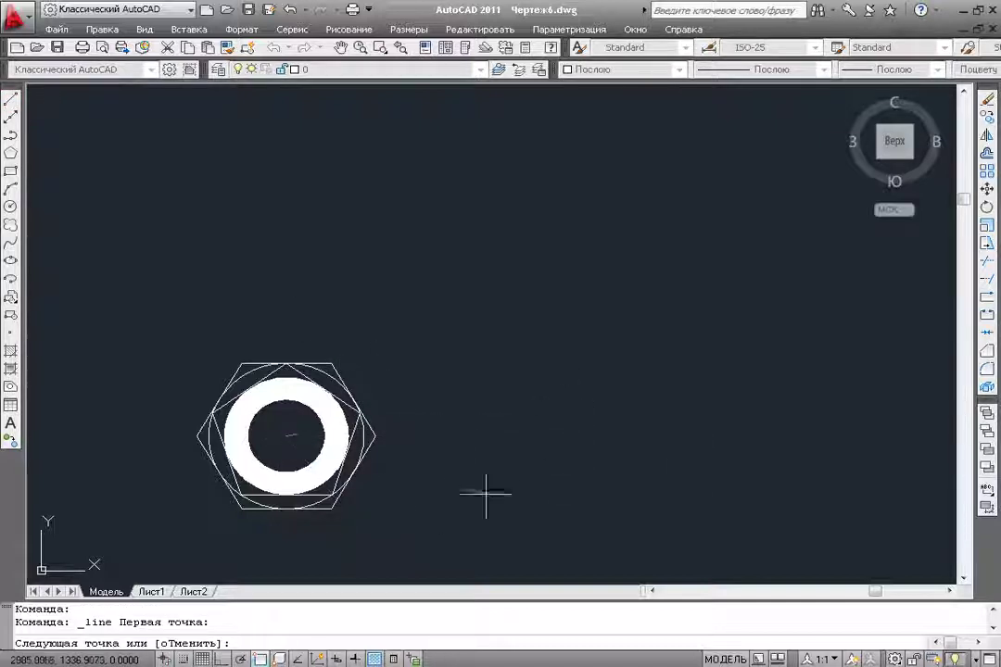
key("F8")
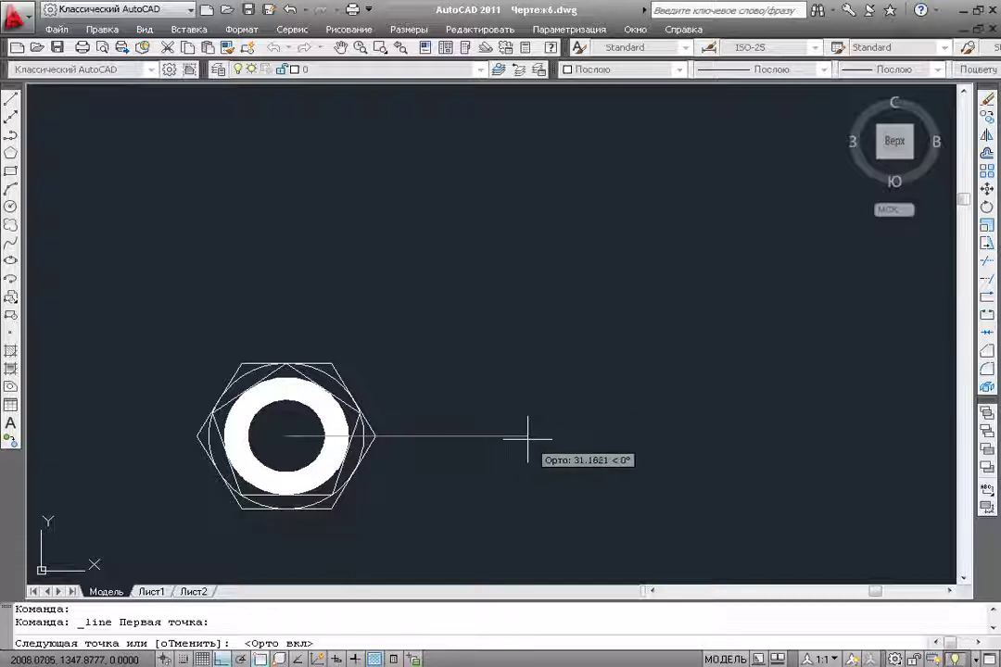
type("30")
key("Return")
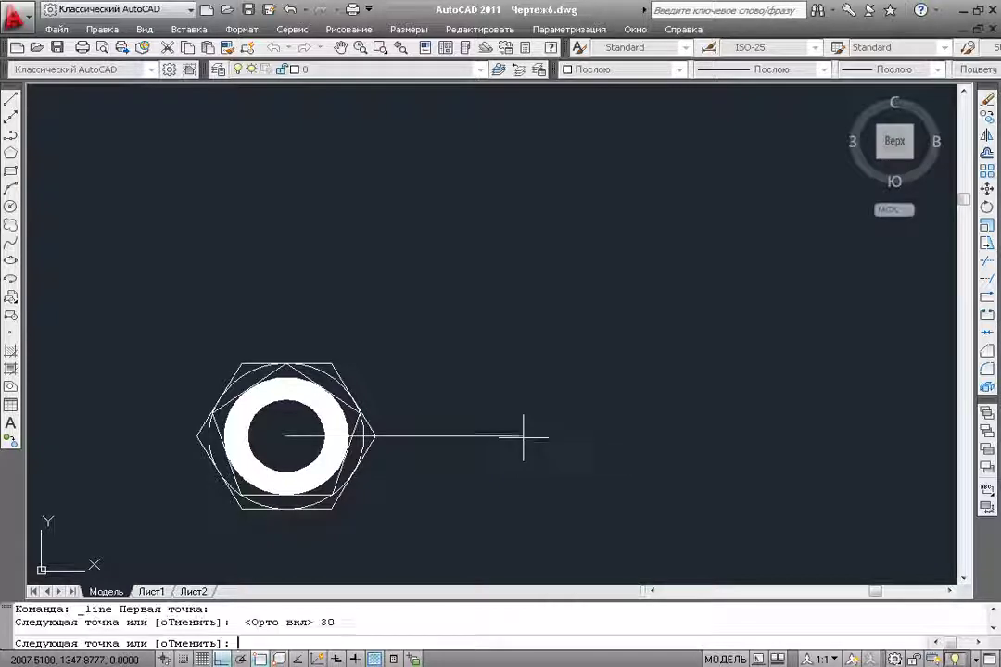
- Draw a second 30-unit line straight up from the ring's centre
right_click(469, 227)
right_click(335, 341)
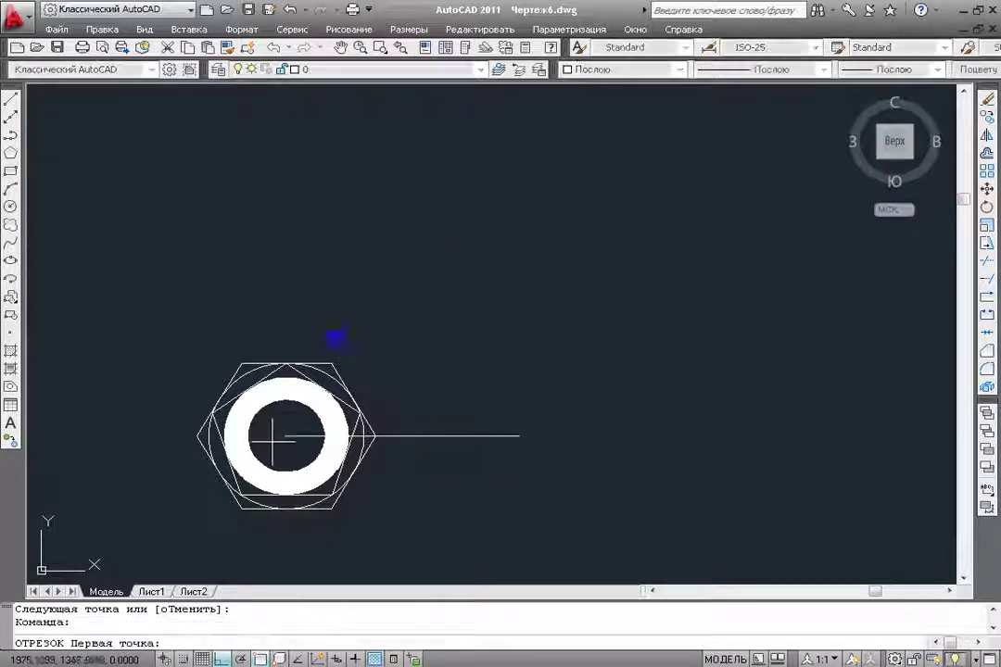
left_click(286, 435)
type("30")
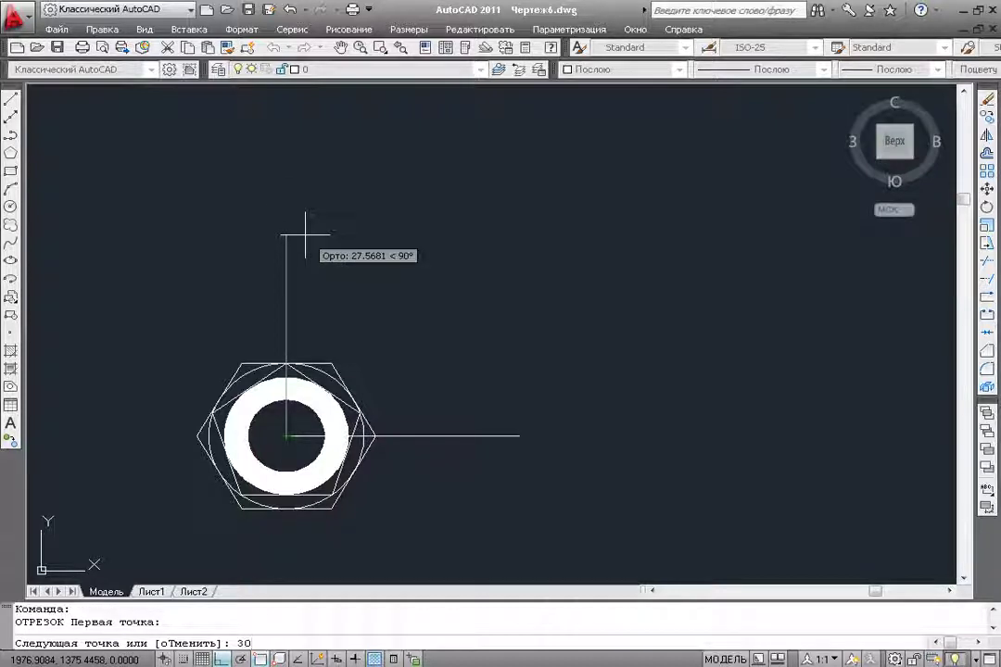
key("Return")
right_click(306, 236)
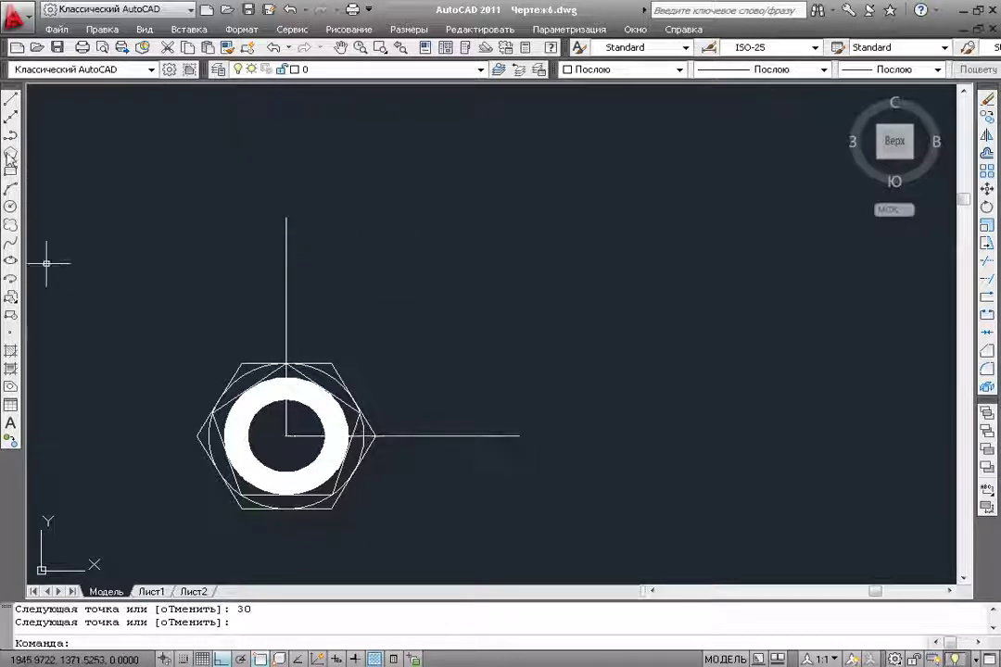
left_click(11, 171)
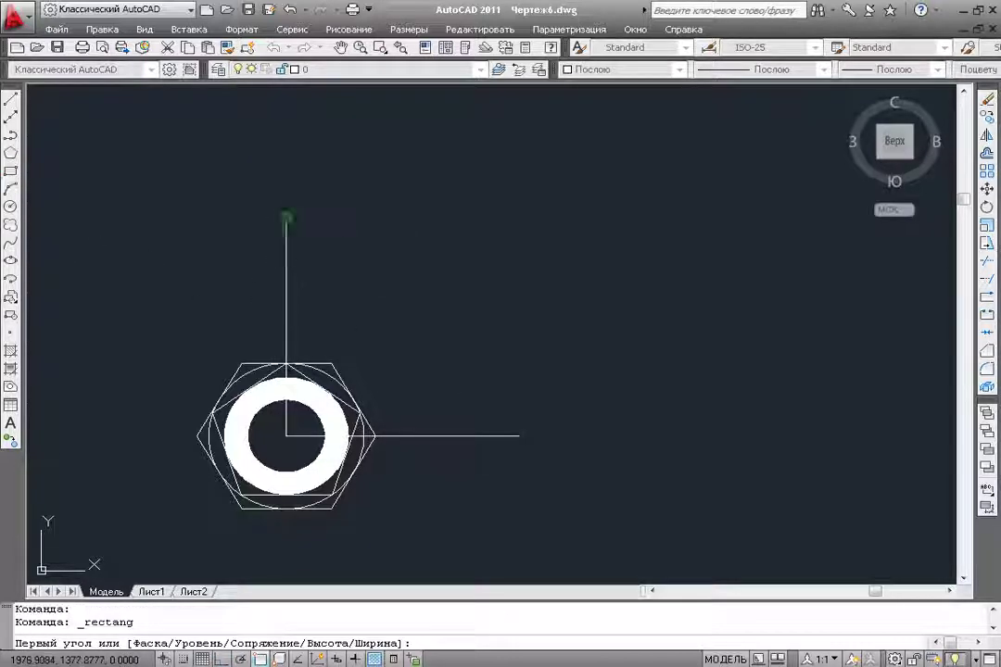
left_click(286, 217)
left_click(520, 435)
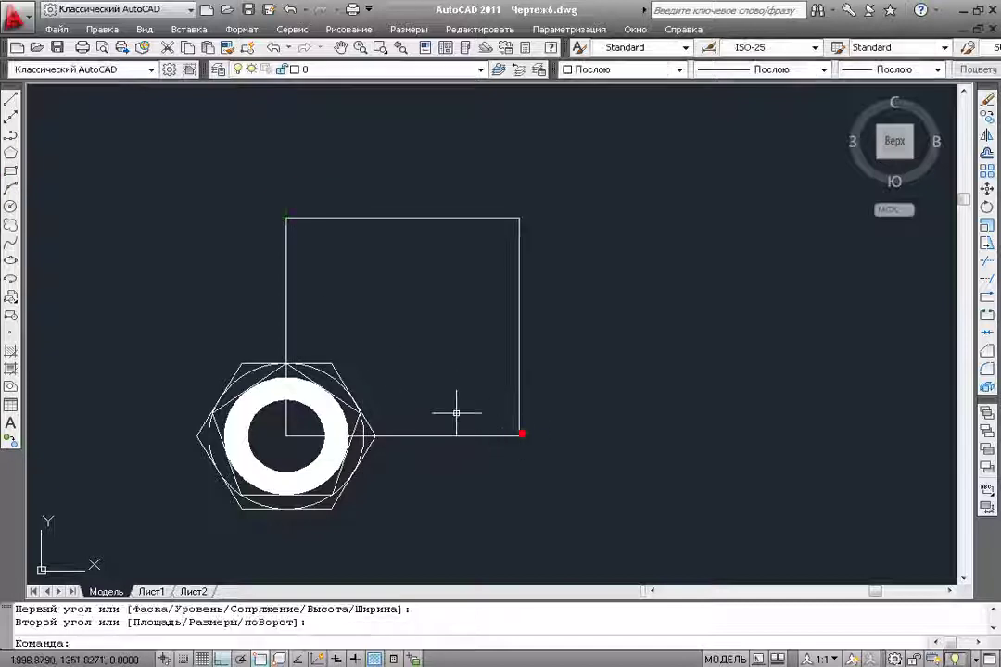
scroll(387, 386, "down", 2)
scroll(435, 285, "up", 3)
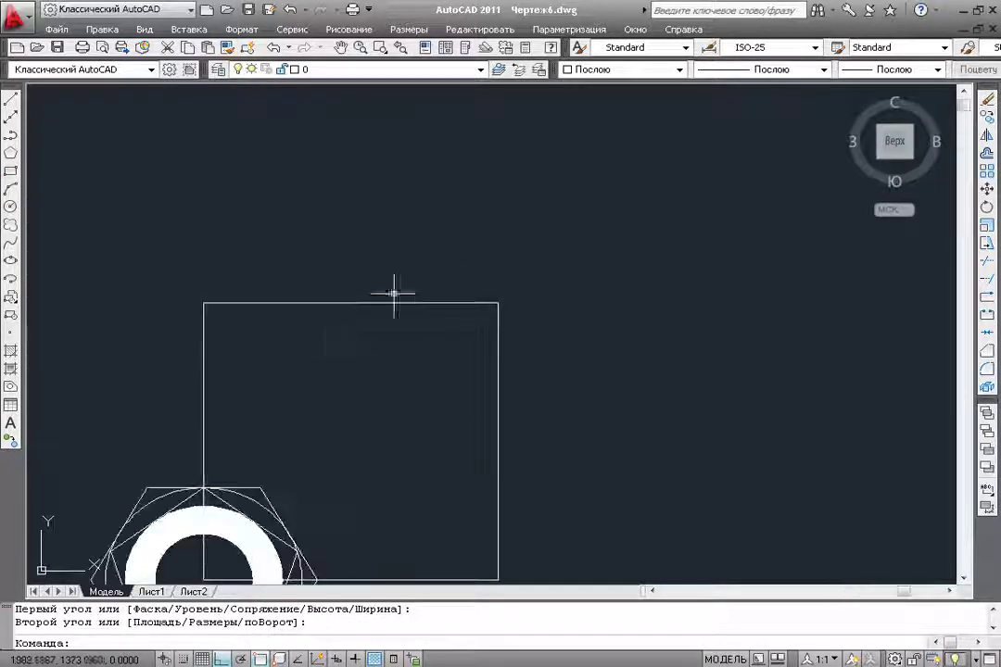
middle_click_drag(332, 357, 364, 271)
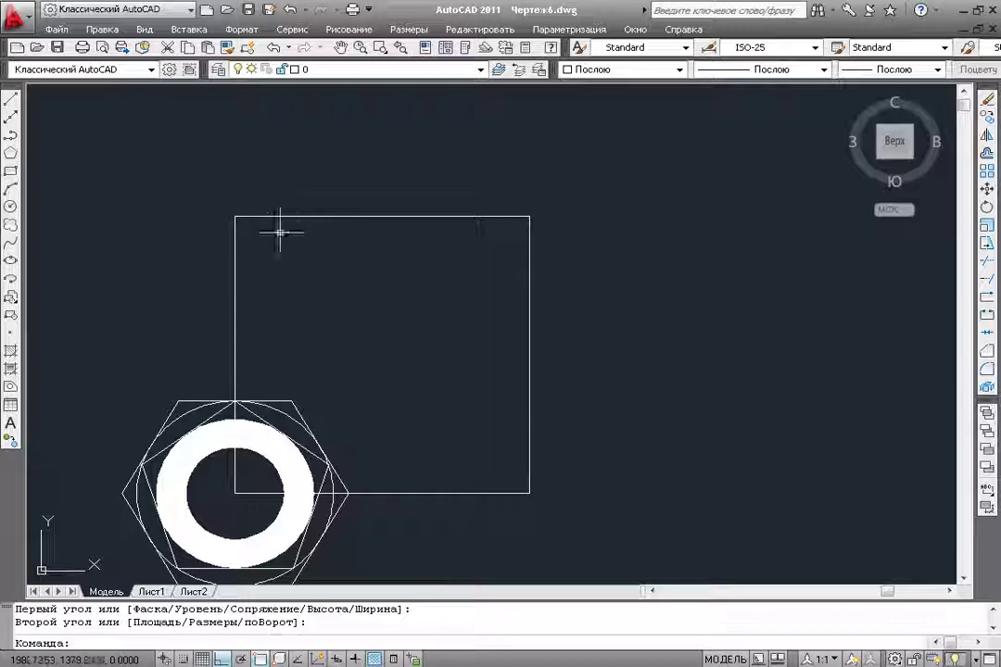
middle_click_drag(276, 223, 307, 174)
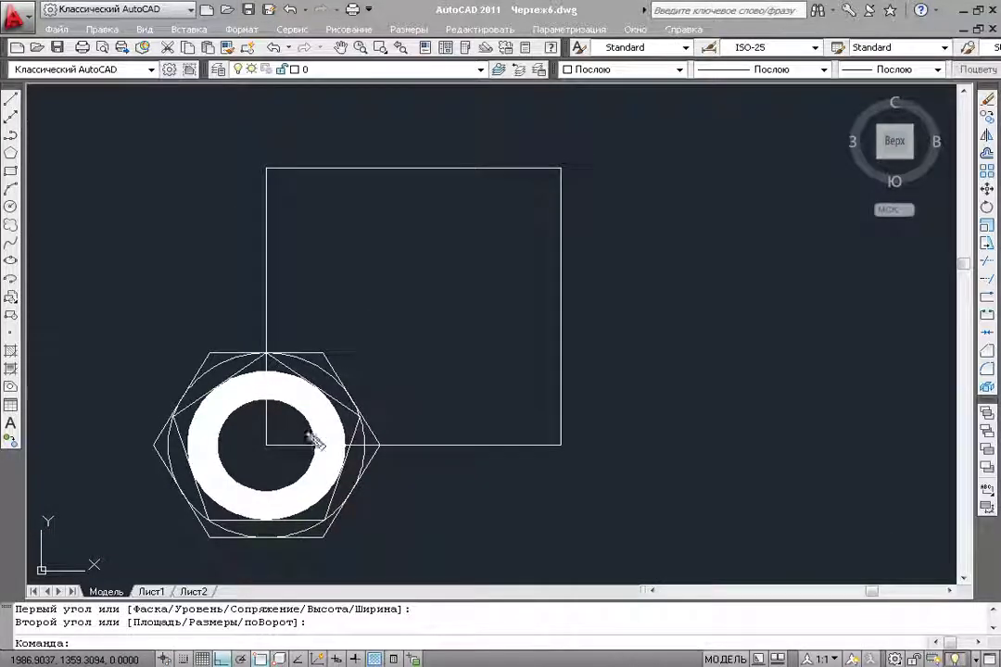
left_click_drag(269, 447, 568, 452)
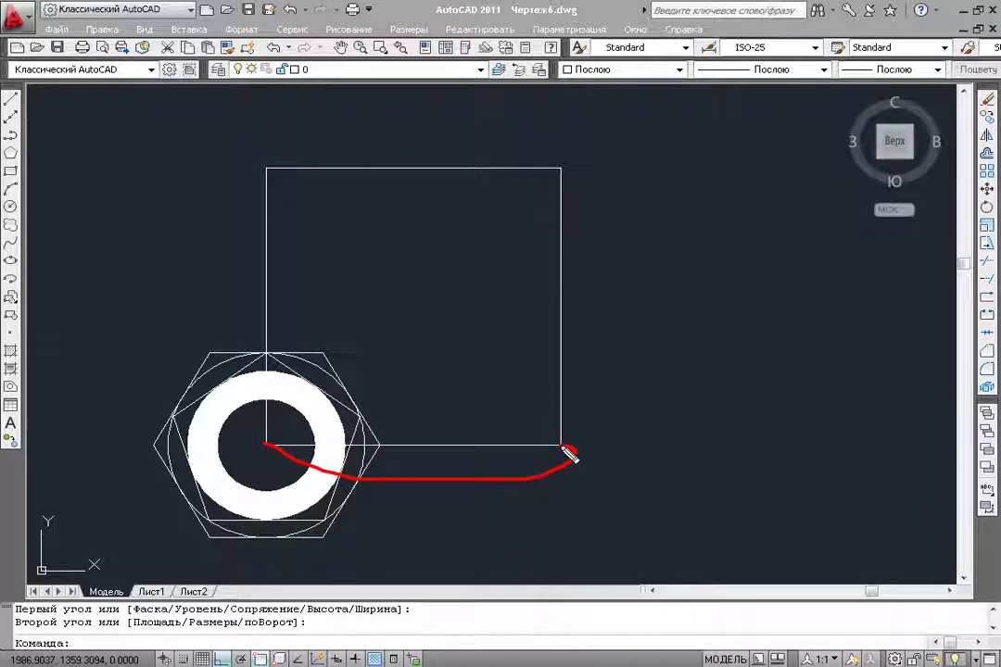
mouse_move(572, 470)
left_mouse_down()
mouse_move(425, 496)
mouse_move(281, 451)
left_mouse_up()
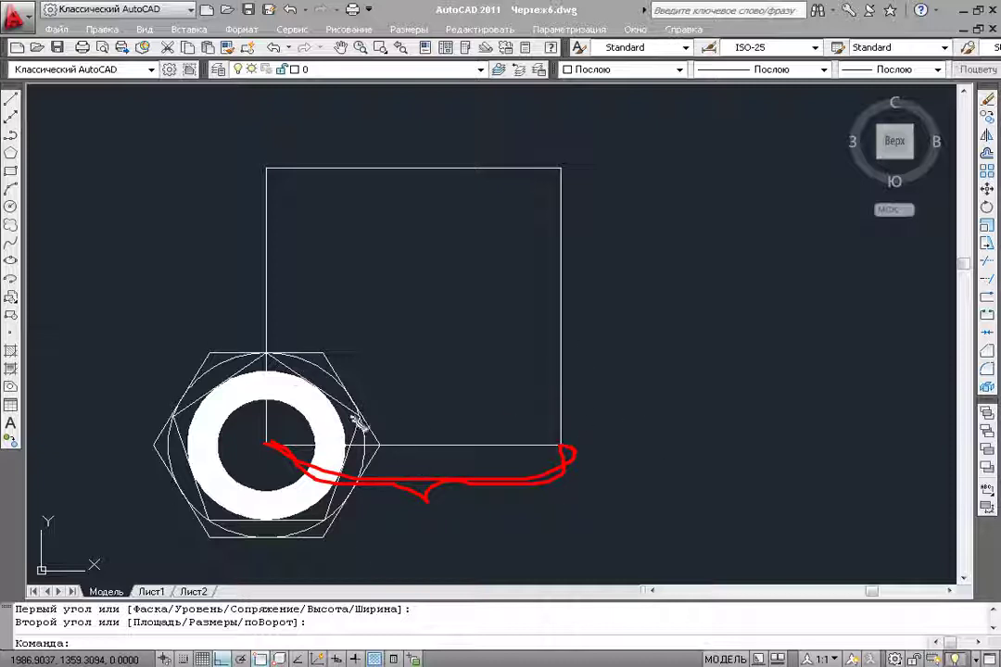
mouse_move(315, 410)
left_mouse_down()
mouse_move(484, 324)
mouse_move(550, 405)
left_mouse_up()
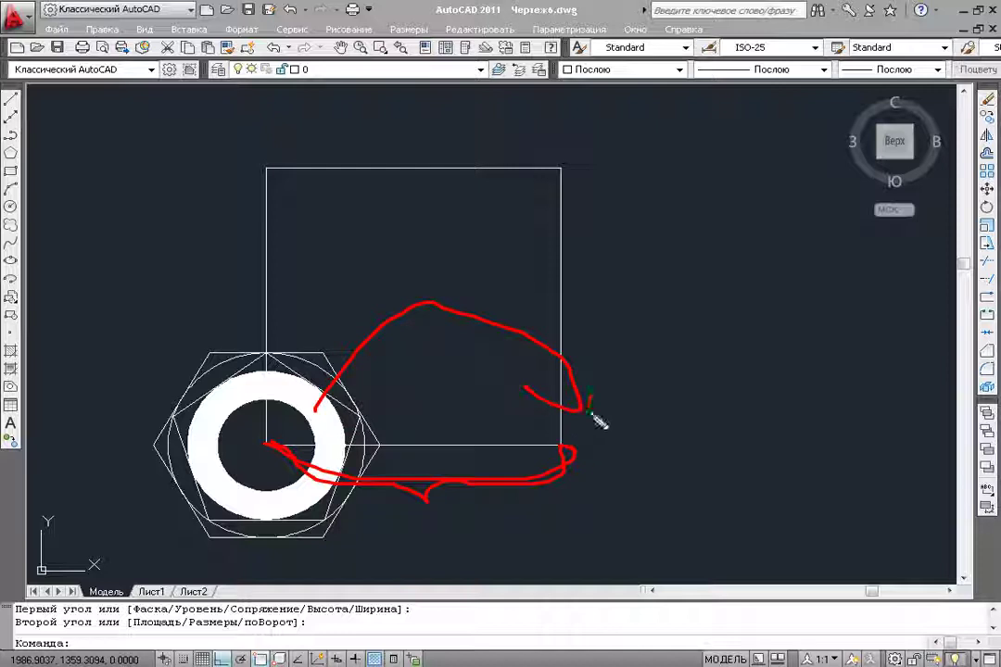
left_click_drag(604, 373, 605, 355)
left_click_drag(559, 443, 568, 460)
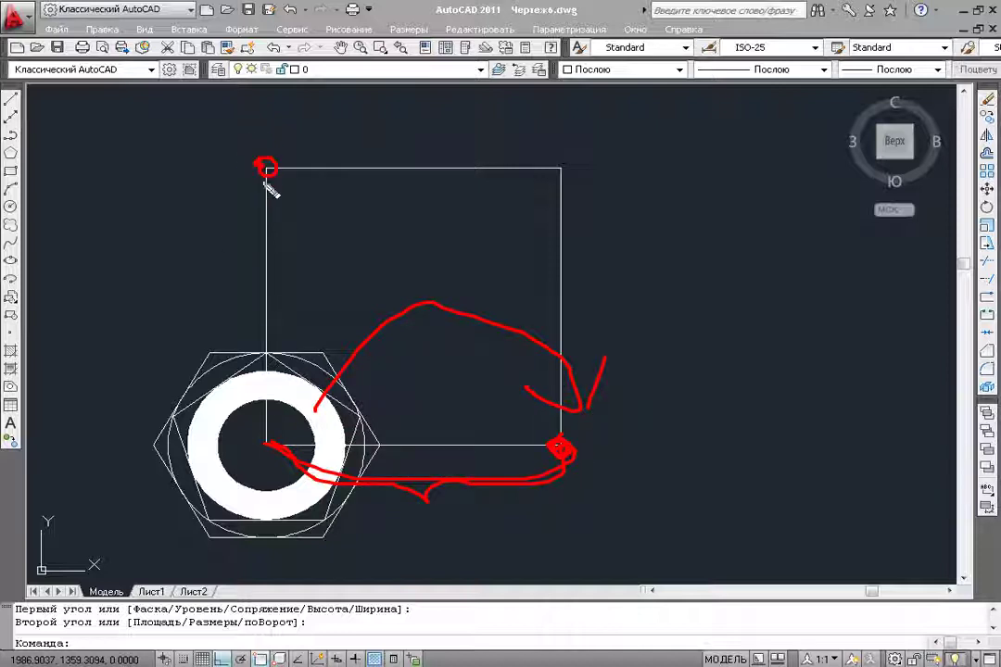
mouse_move(271, 446)
left_mouse_down()
mouse_move(150, 243)
mouse_move(295, 162)
mouse_move(267, 198)
left_mouse_up()
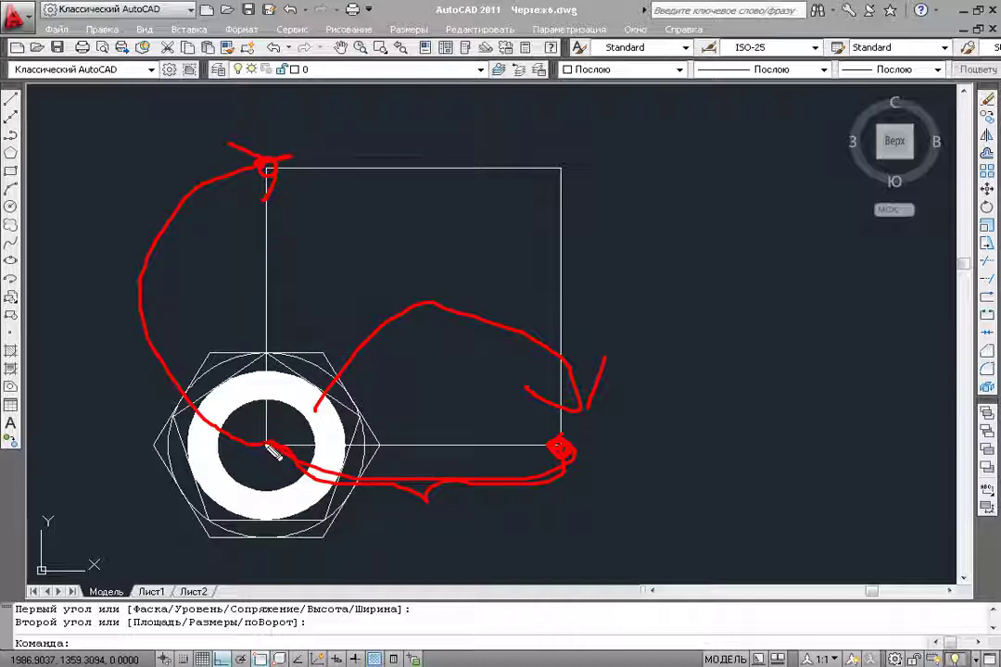
left_click_drag(274, 447, 519, 451)
left_click_drag(275, 199, 276, 424)
key("Escape")
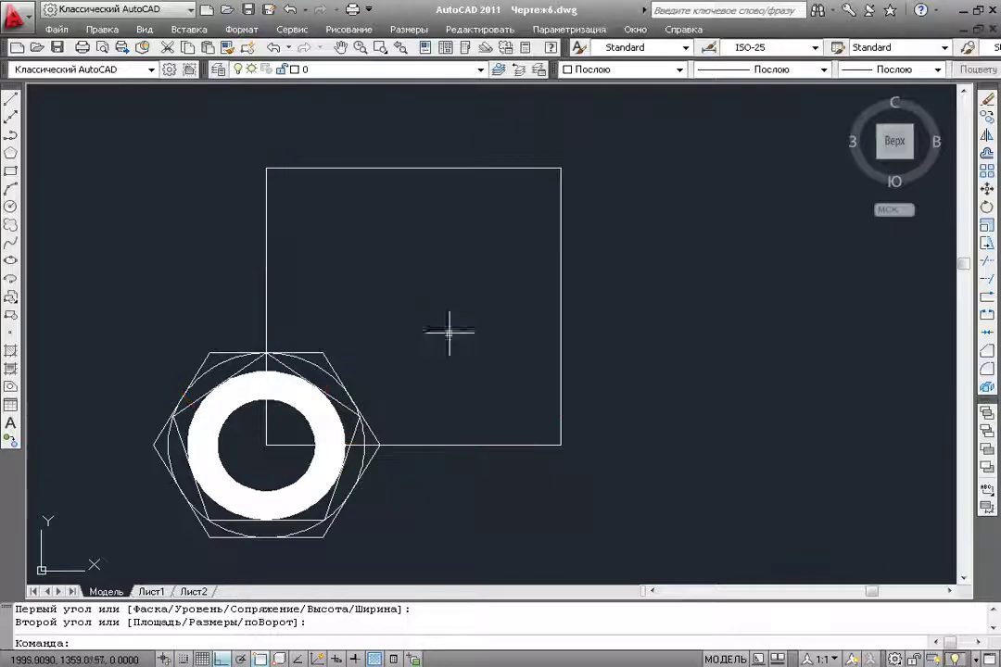
- Open the Array dialog and set a rectangular array of 10 rows and 10 columns
scroll(556, 324, "down", 2)
middle_click_drag(541, 357, 490, 366)
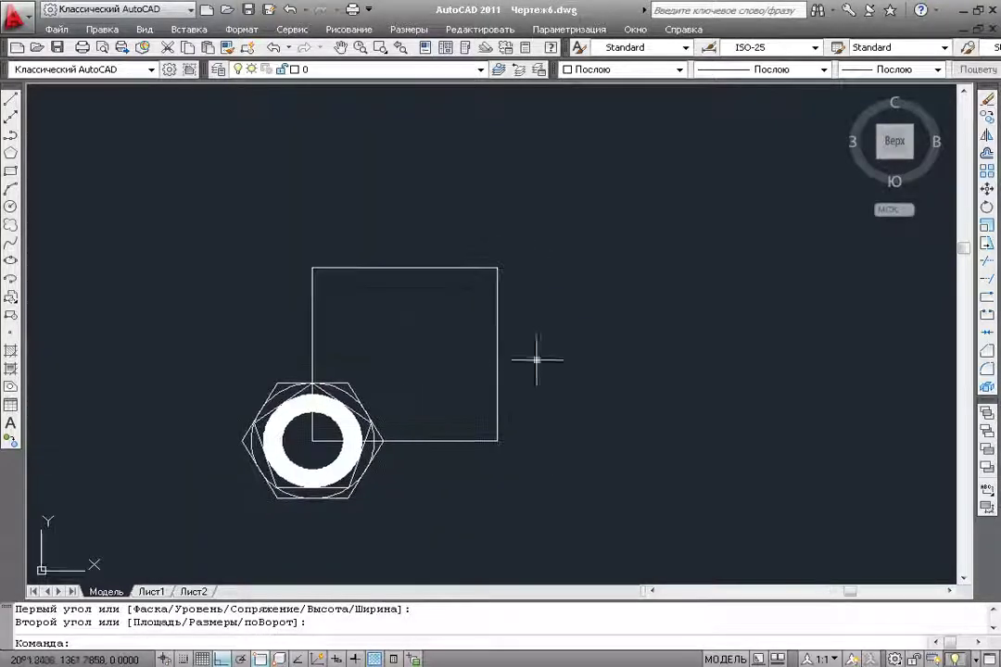
left_click(988, 171)
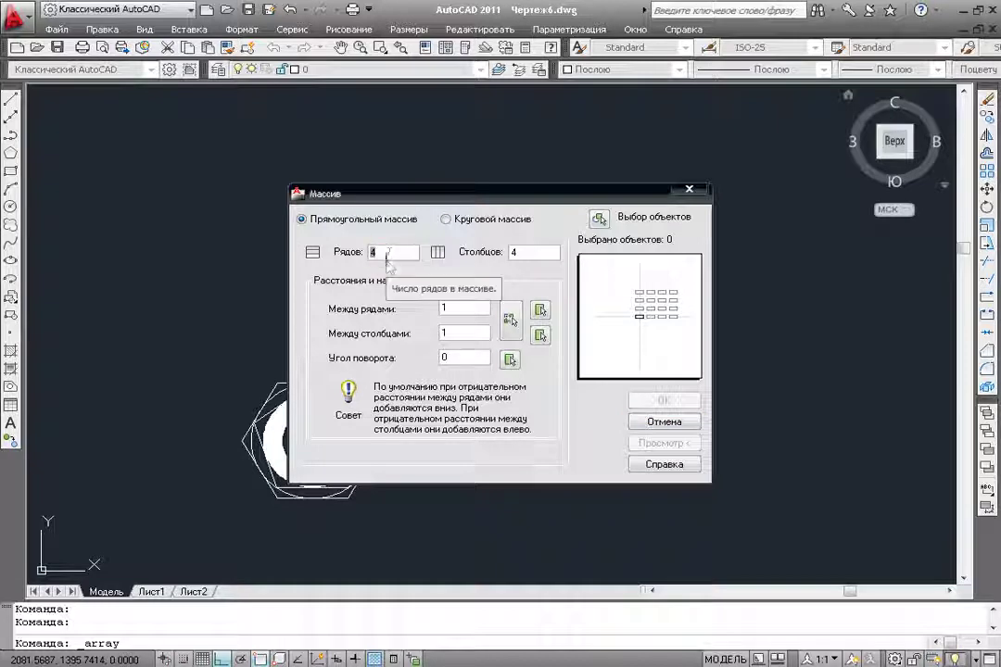
type("10")
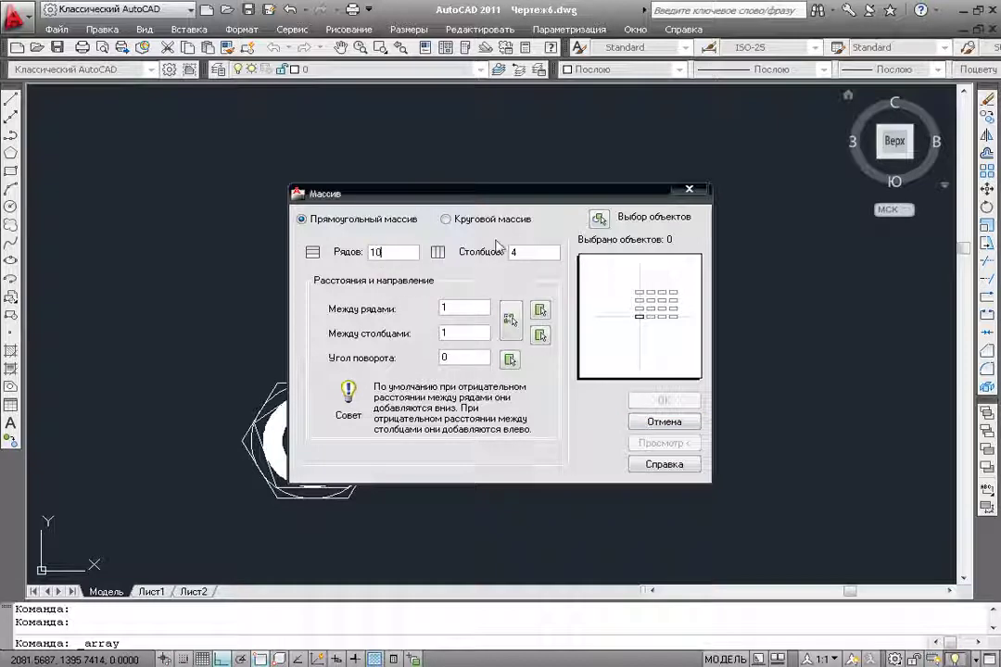
double_click(531, 251)
type("10")
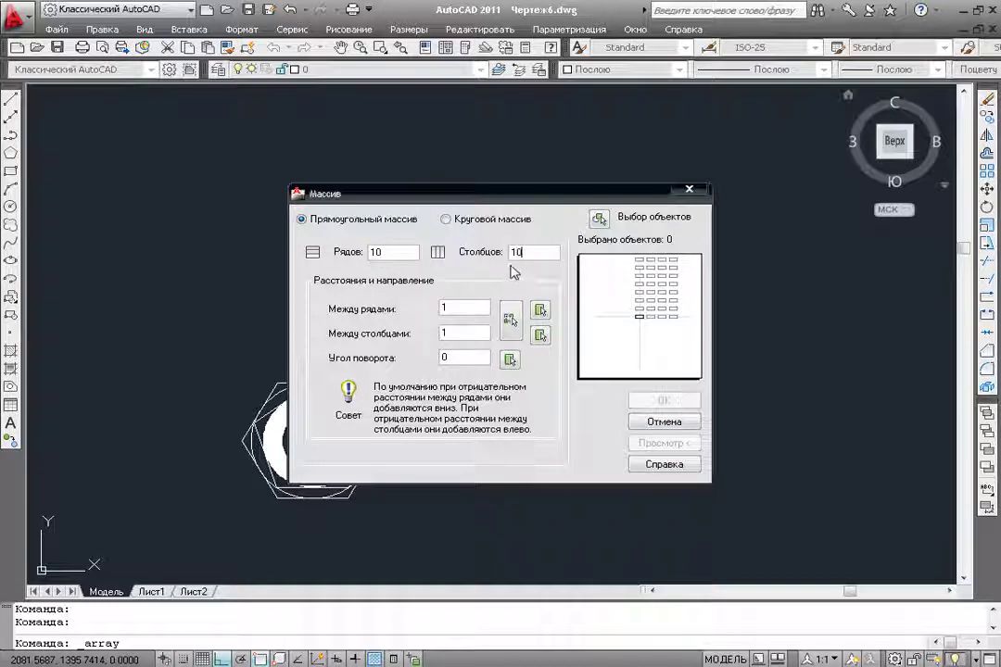
left_click(405, 249)
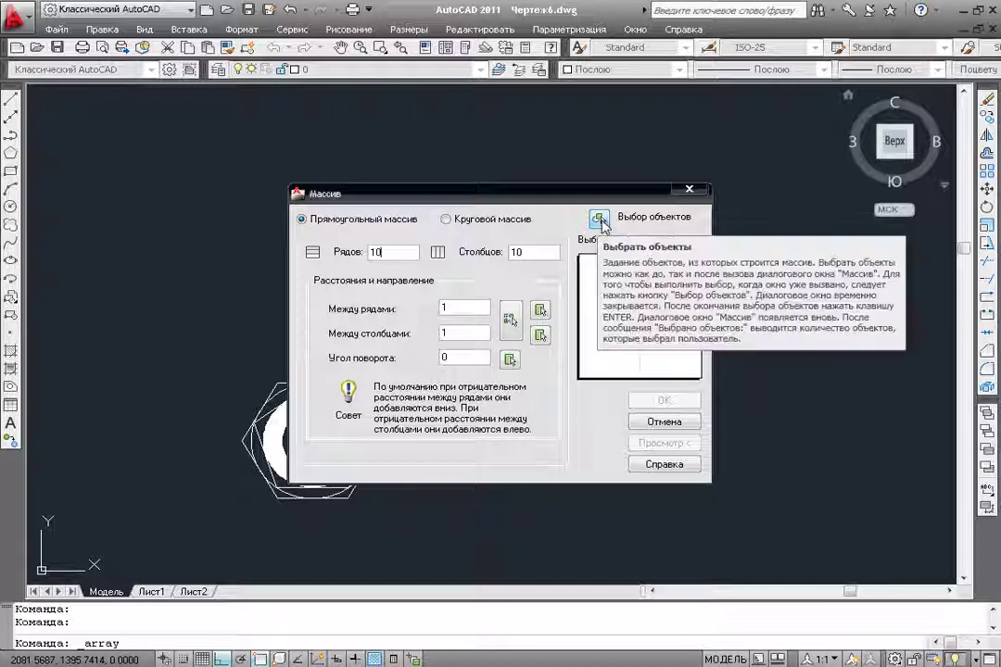
- Window-select the four nut objects for the array
left_click(600, 220)
left_click(196, 336)
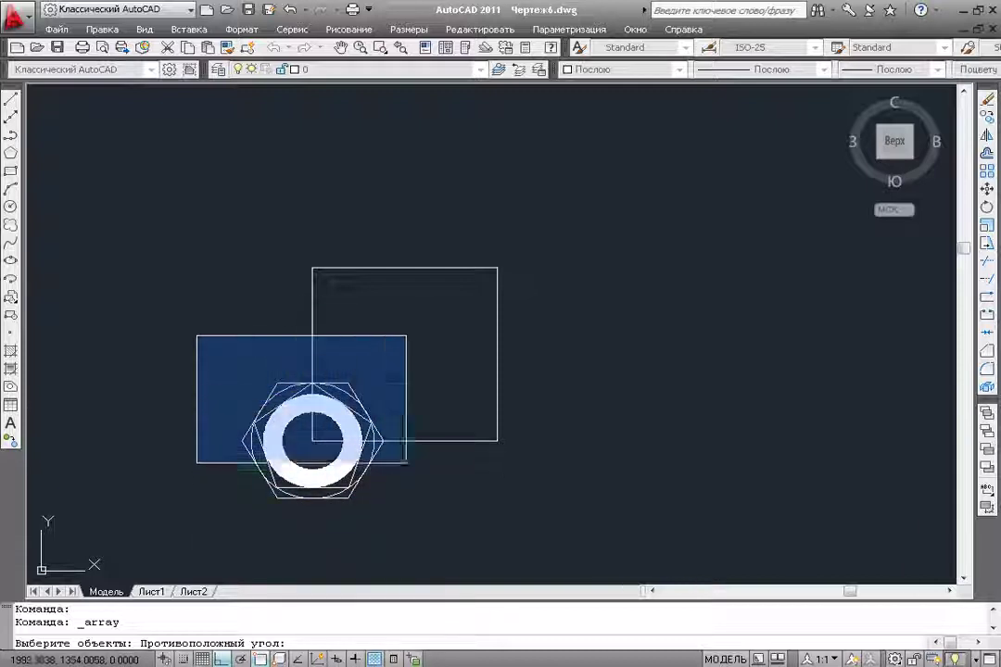
left_click(443, 538)
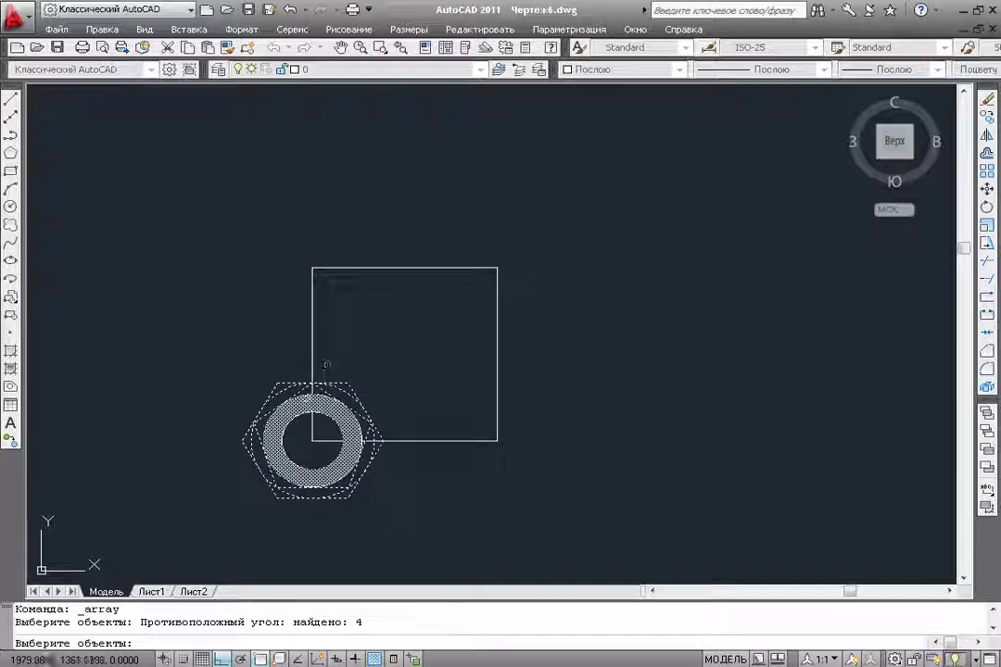
key("Return")
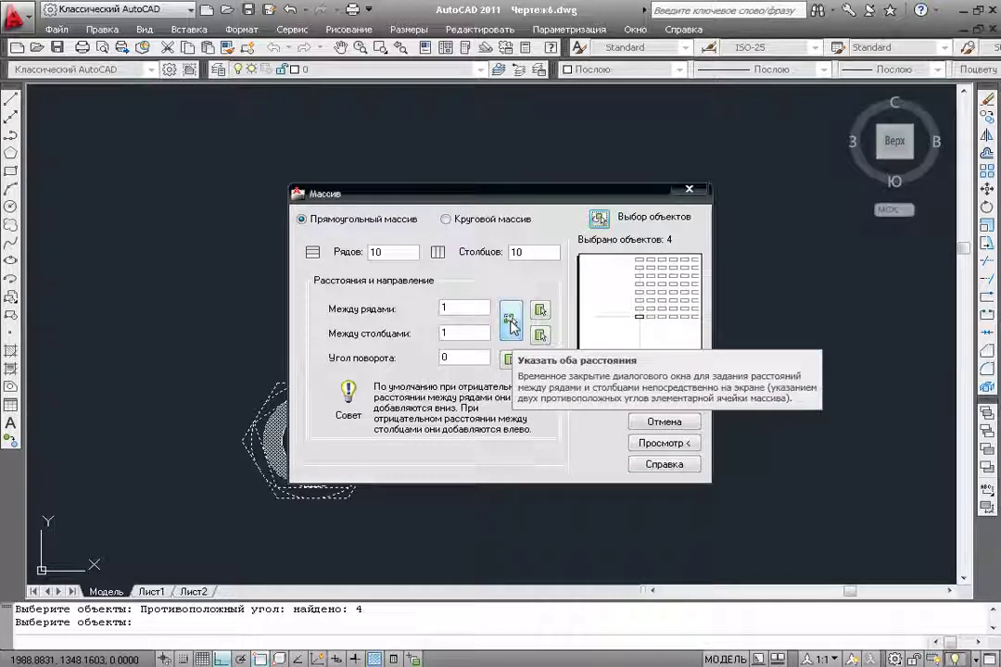
- Set 30-unit row and column spacing from the nut centre to the square's top-right corner
left_click(510, 320)
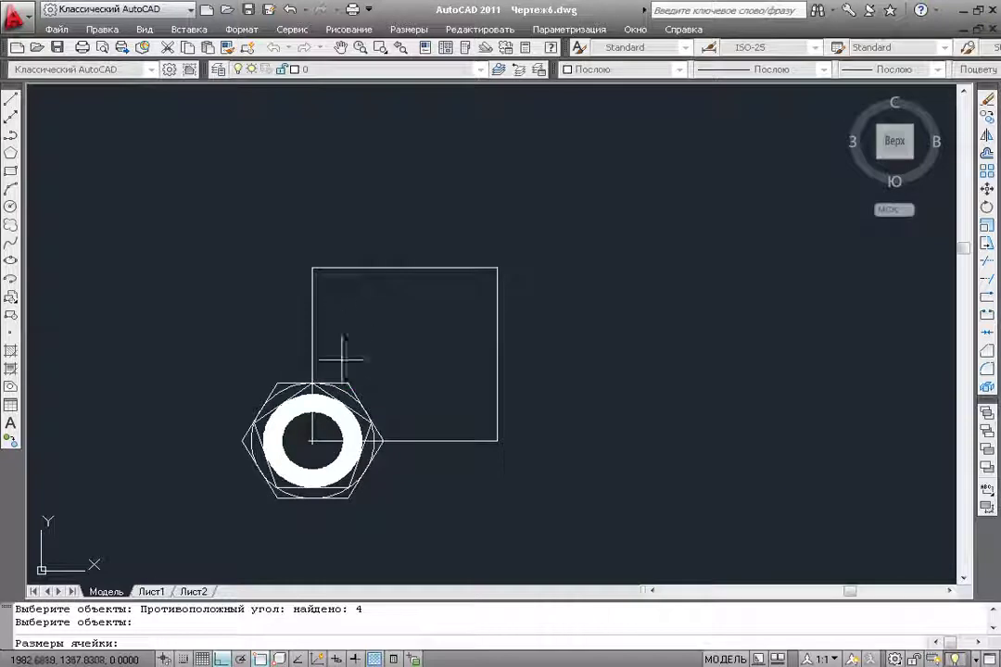
left_click(312, 441)
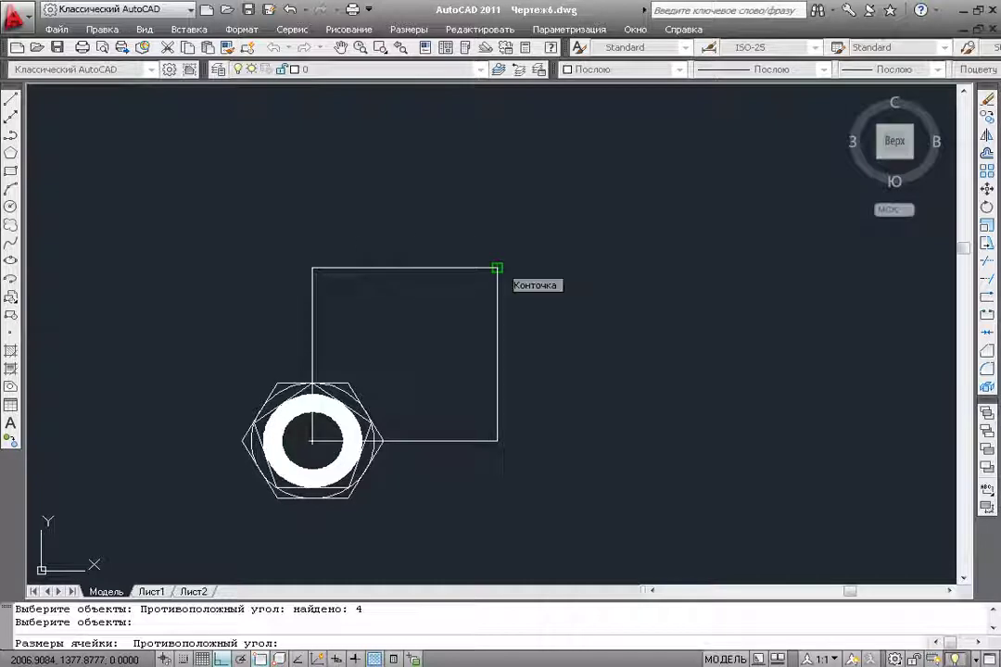
left_click(497, 269)
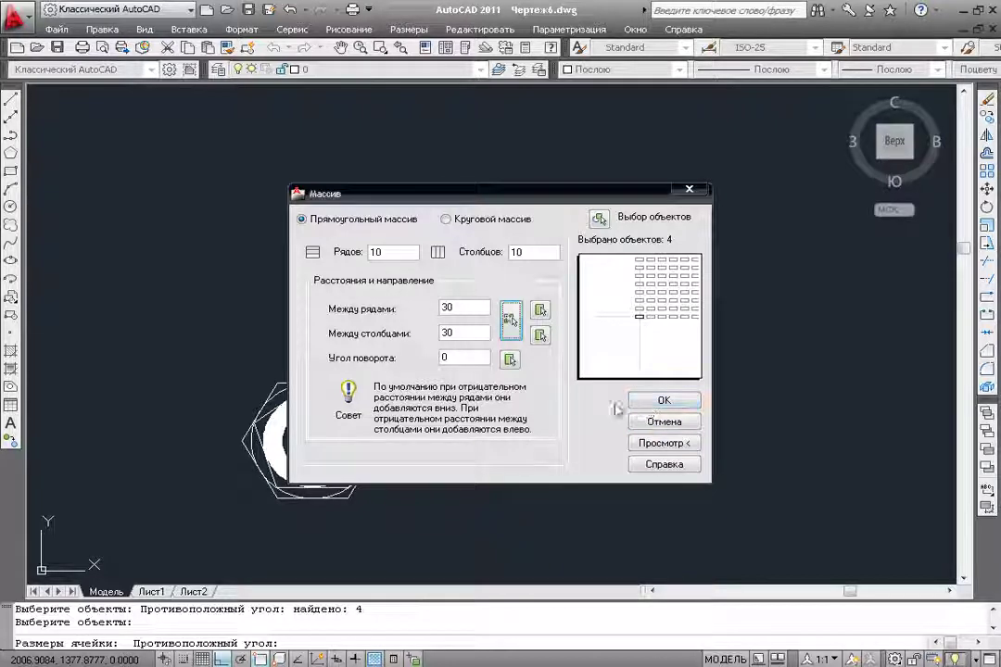
- Preview the nut array, test a 15° rotation, reset it to 0, and create the array
left_click(649, 444)
middle_click_drag(648, 313, 523, 404)
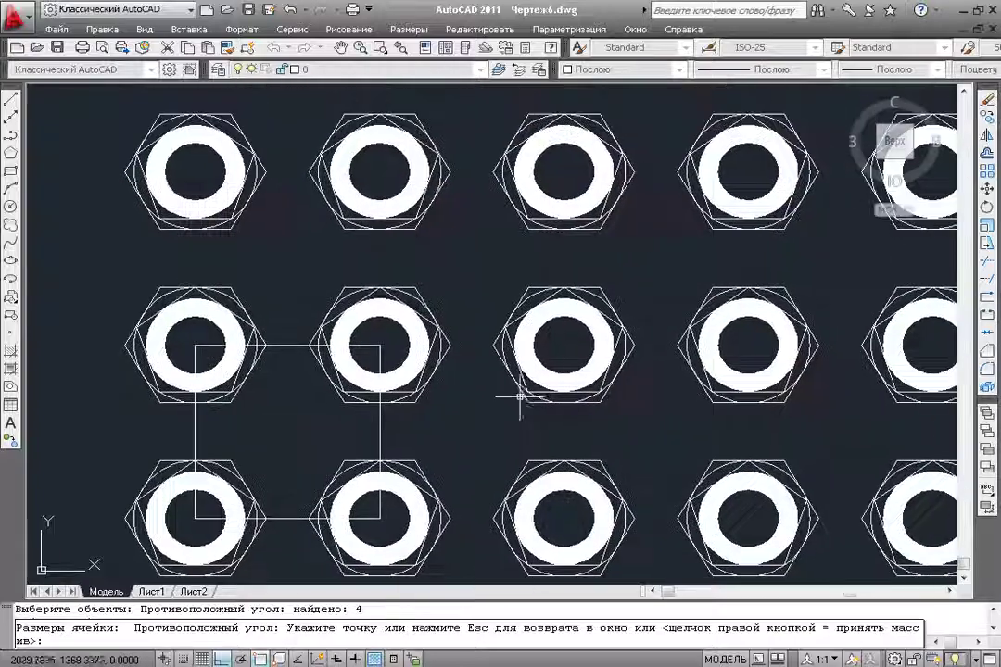
scroll(536, 357, "down", 2)
mouse_move(689, 298)
middle_mouse_down()
mouse_move(476, 404)
mouse_move(681, 303)
mouse_move(585, 420)
mouse_move(568, 348)
mouse_move(464, 384)
mouse_move(486, 402)
mouse_move(744, 296)
mouse_move(753, 375)
mouse_move(397, 384)
mouse_move(510, 383)
mouse_move(648, 364)
mouse_move(602, 371)
middle_mouse_up()
key("Escape")
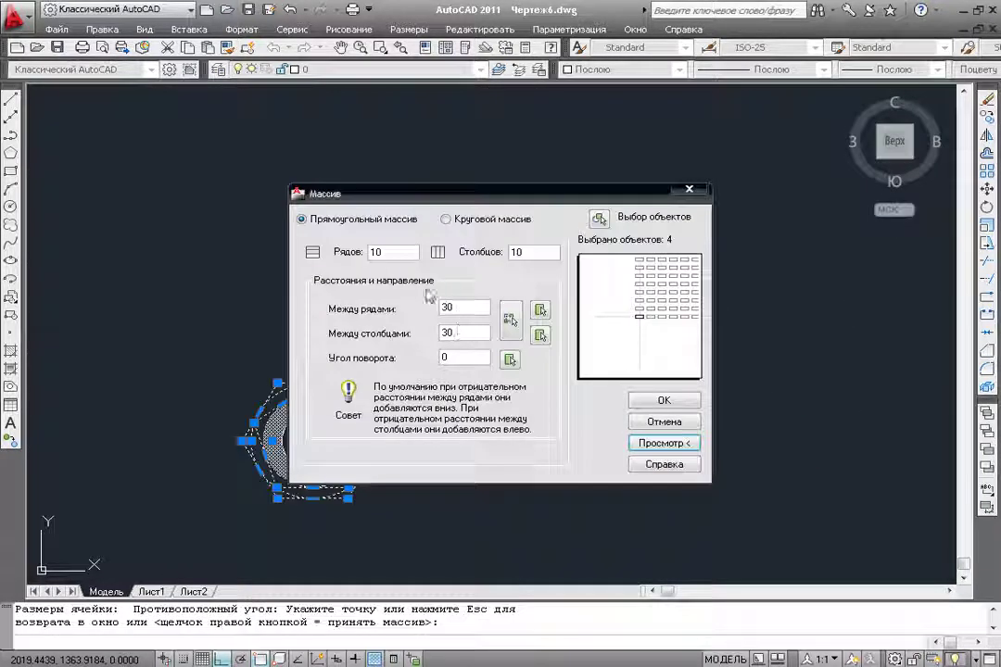
double_click(395, 249)
type("15")
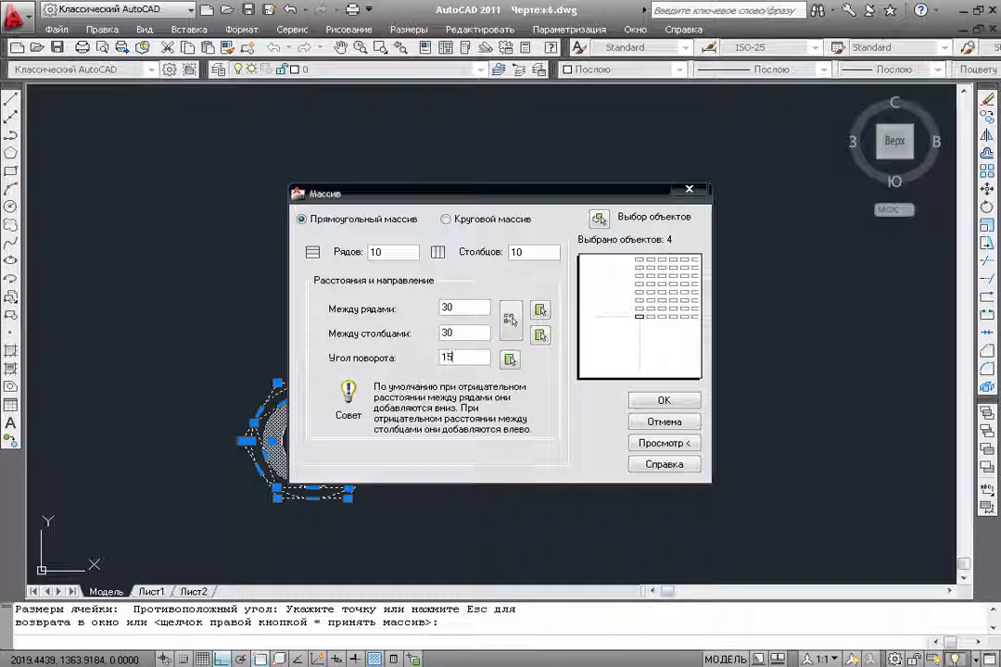
left_click(466, 333)
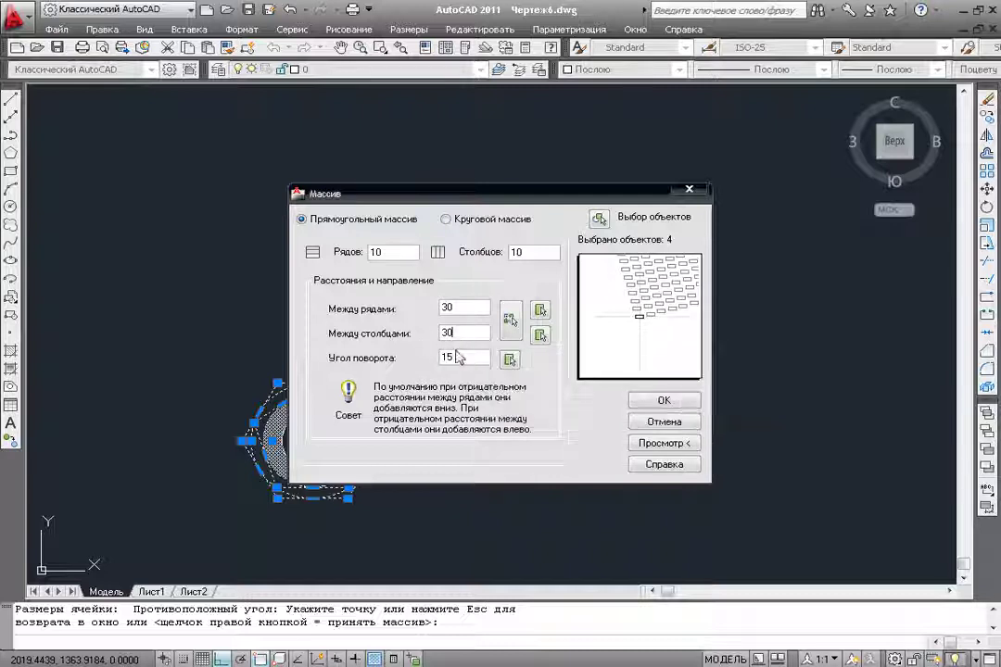
double_click(460, 356)
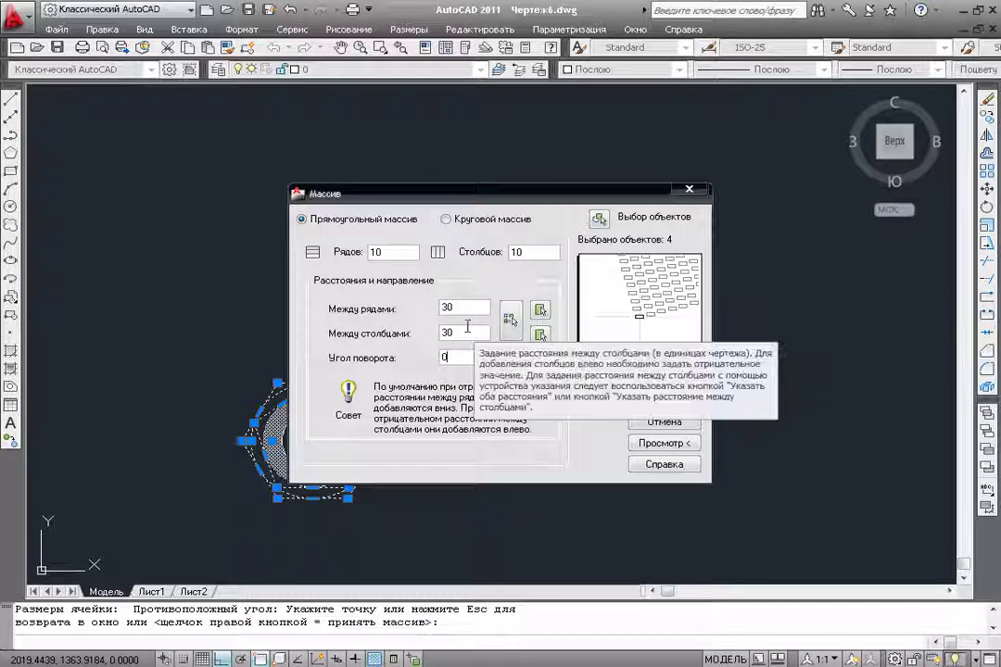
left_click(466, 310)
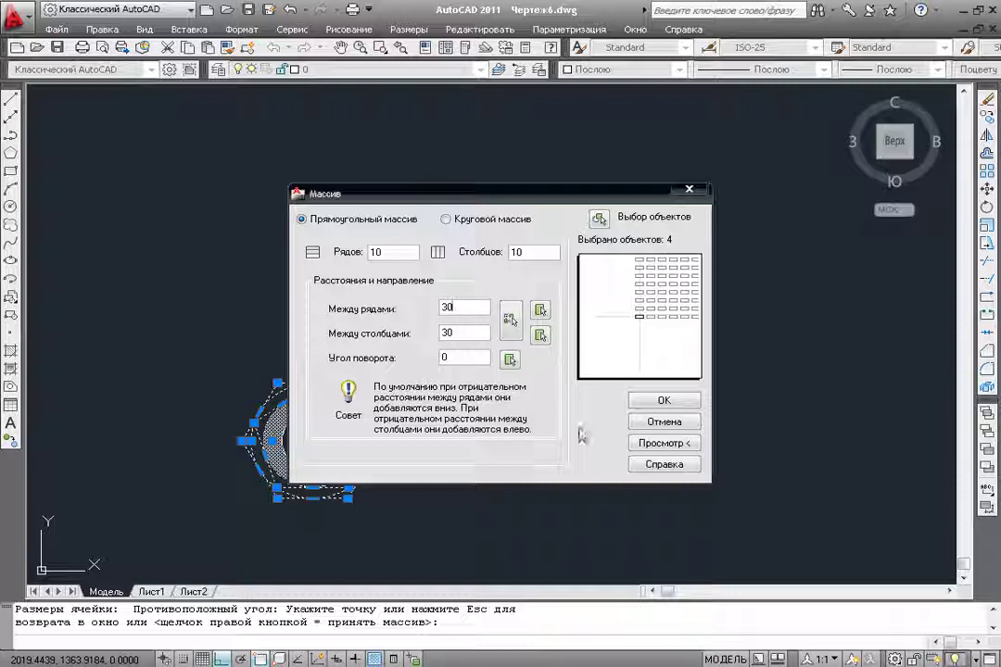
left_click(640, 400)
- Regenerate the drawing, then zoom and pan until the whole nut grid is in view
middle_click_drag(561, 269, 452, 367)
mouse_move(670, 287)
middle_mouse_down()
mouse_move(652, 269)
mouse_move(699, 252)
mouse_move(476, 133)
middle_mouse_up()
left_click(144, 30)
left_click(186, 79)
scroll(460, 312, "down", 5)
scroll(463, 278, "up", 1)
scroll(519, 260, "down", 1)
middle_click_drag(545, 198, 536, 243)
scroll(536, 243, "up", 3)
scroll(514, 239, "up", 3)
scroll(510, 279, "up", 1)
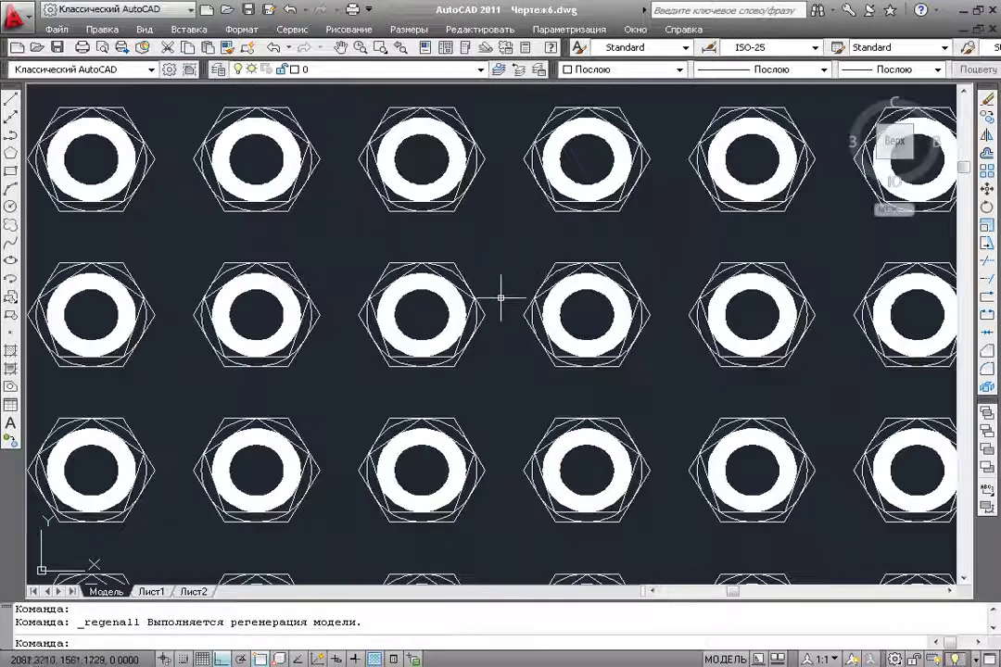
middle_click_drag(510, 279, 553, 204)
scroll(553, 203, "down", 4)
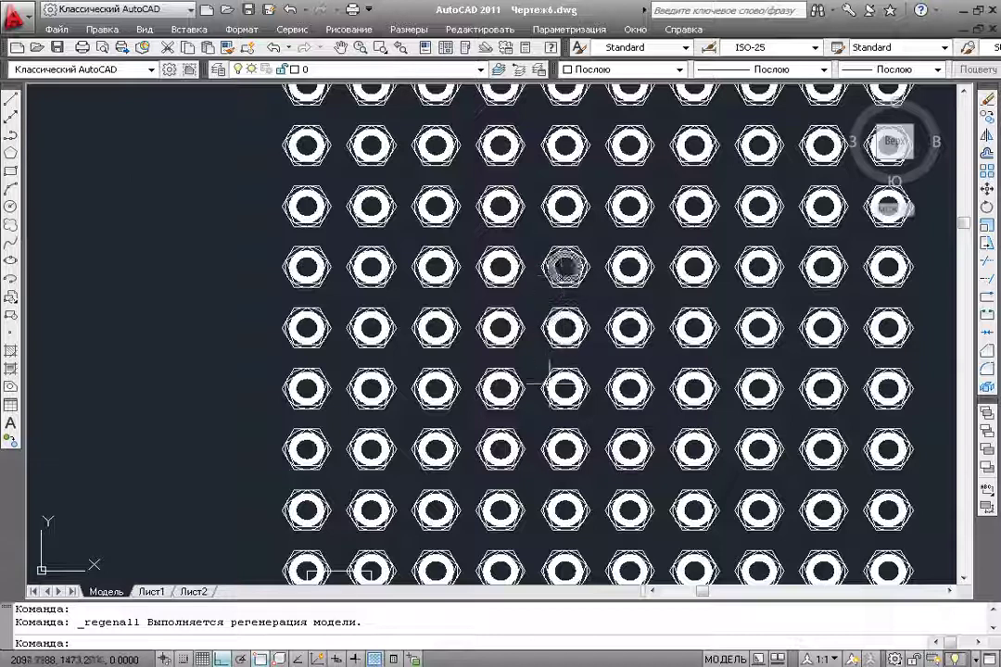
scroll(542, 372, "down", 2)
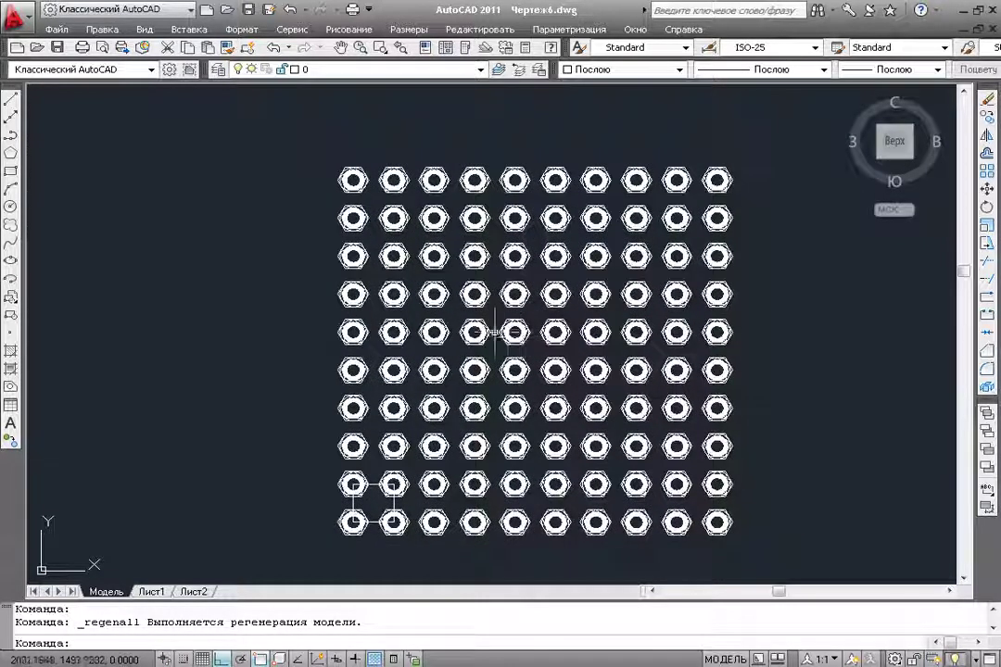
scroll(488, 331, "up", 2)
middle_click_drag(499, 319, 503, 317)
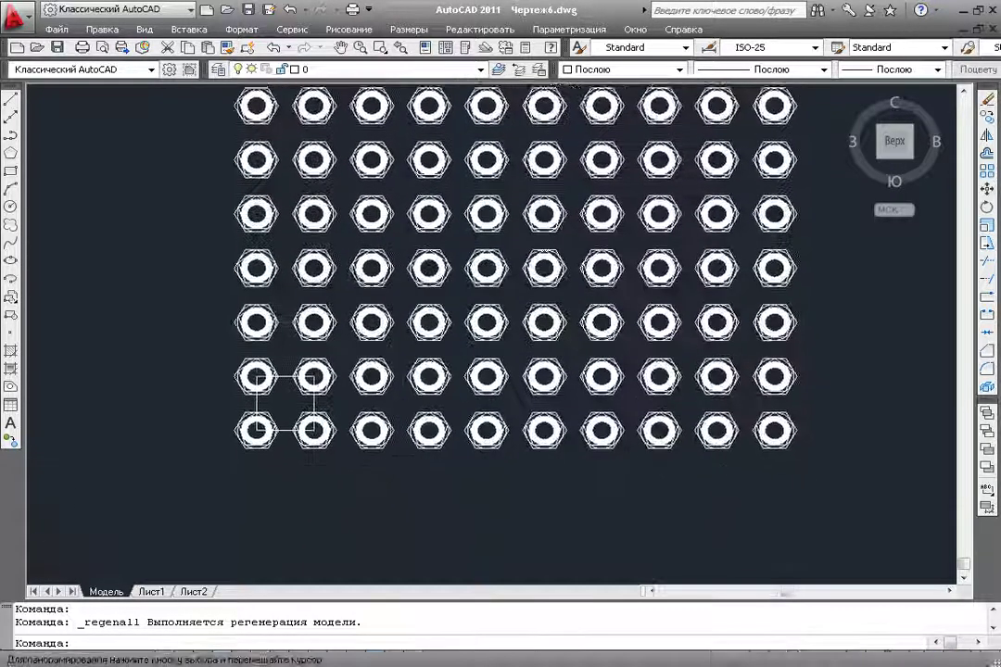
scroll(313, 377, "up", 6)
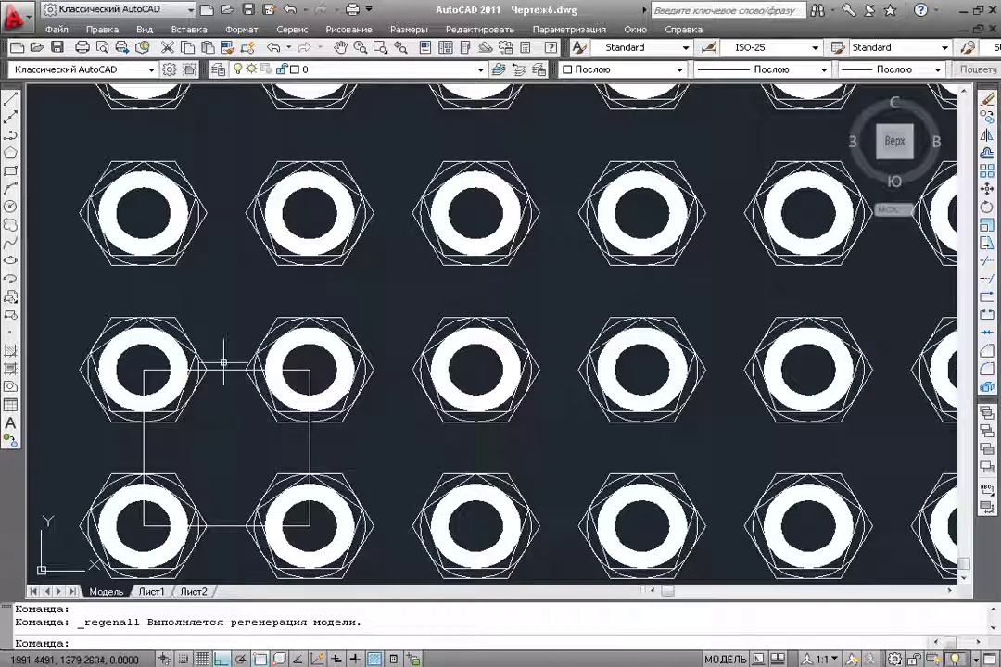
scroll(215, 374, "down", 3)
scroll(436, 315, "down", 2)
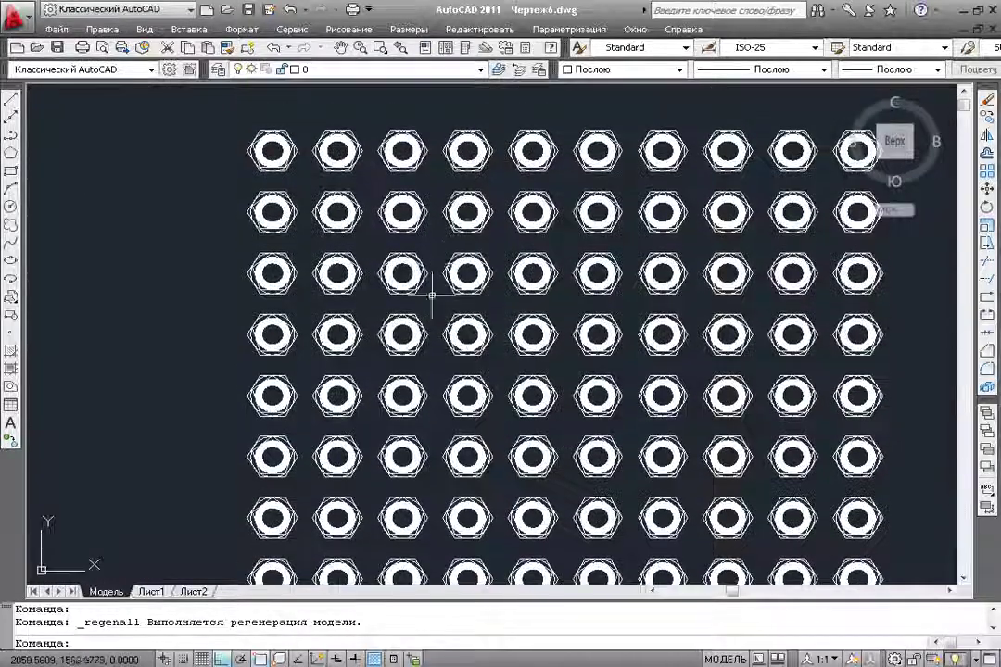
scroll(431, 278, "down", 2)
middle_click_drag(440, 362, 421, 301)
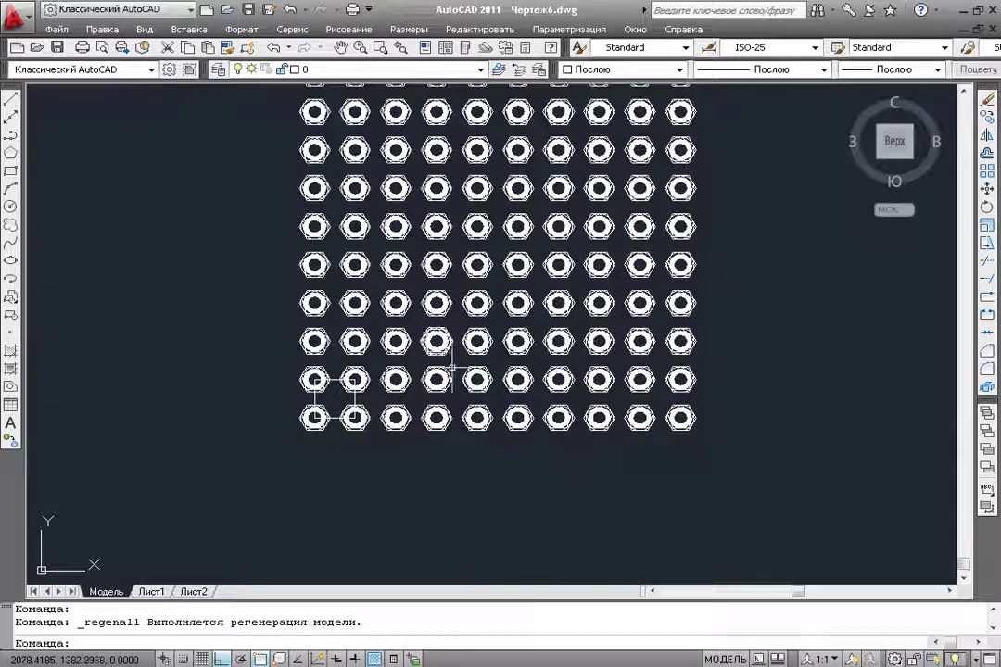
scroll(452, 233, "up", 1)
scroll(451, 237, "up", 2)
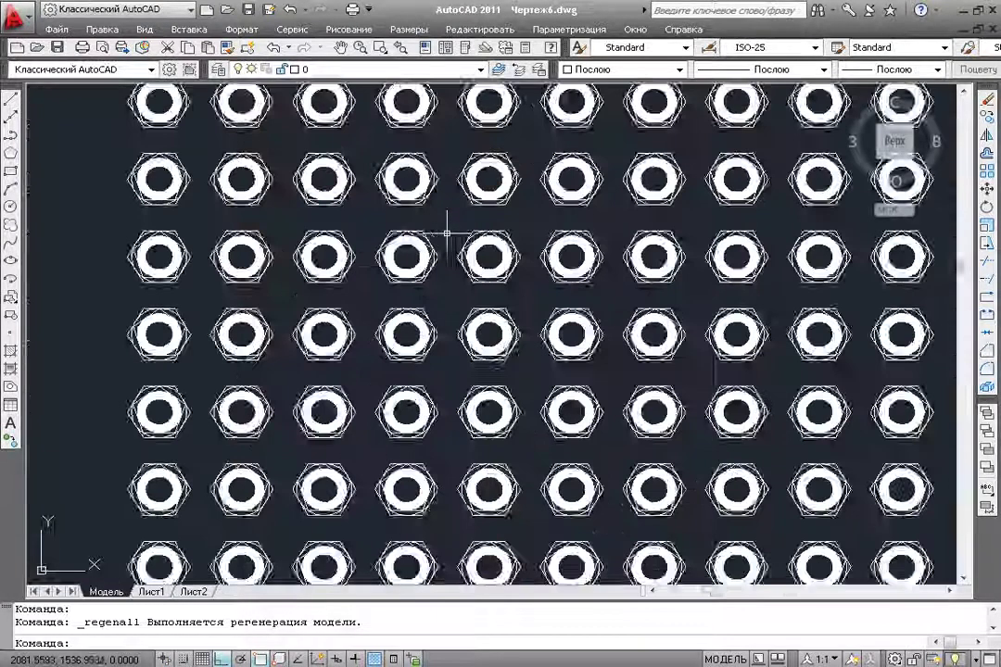
scroll(449, 235, "up", 2)
scroll(448, 231, "down", 2)
scroll(447, 278, "down", 2)
middle_click_drag(447, 292, 453, 341)
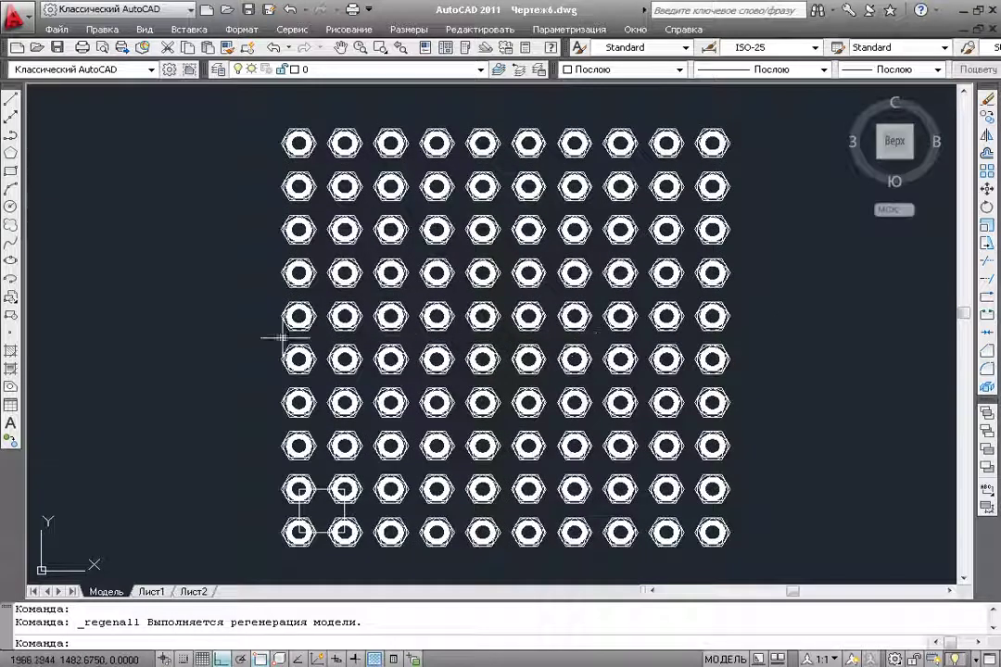
middle_click_drag(423, 327, 453, 331)
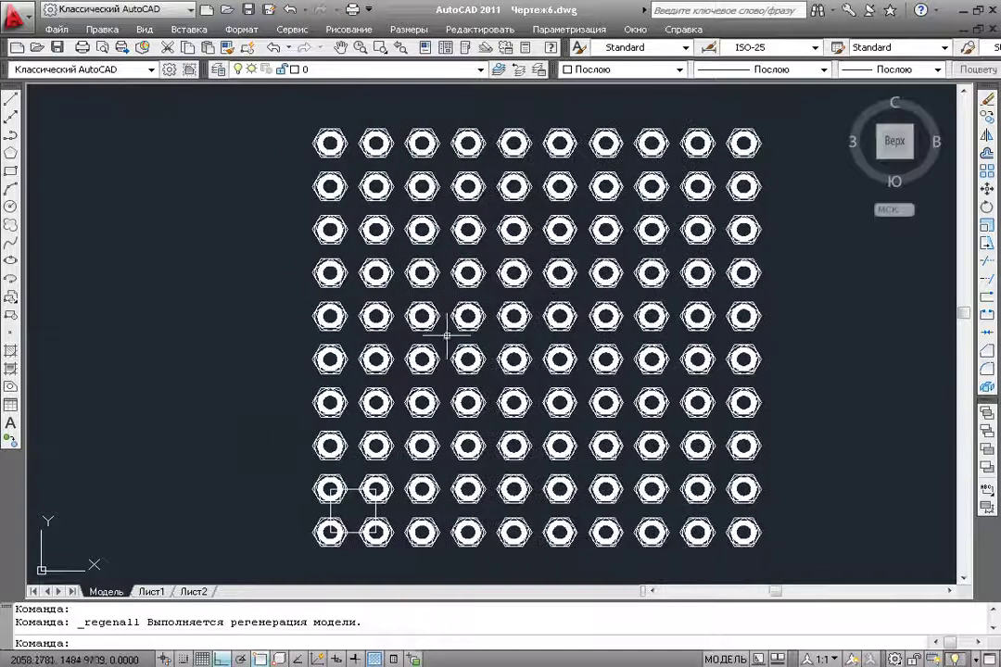
middle_click_drag(491, 409, 530, 337)
scroll(474, 358, "up", 1)
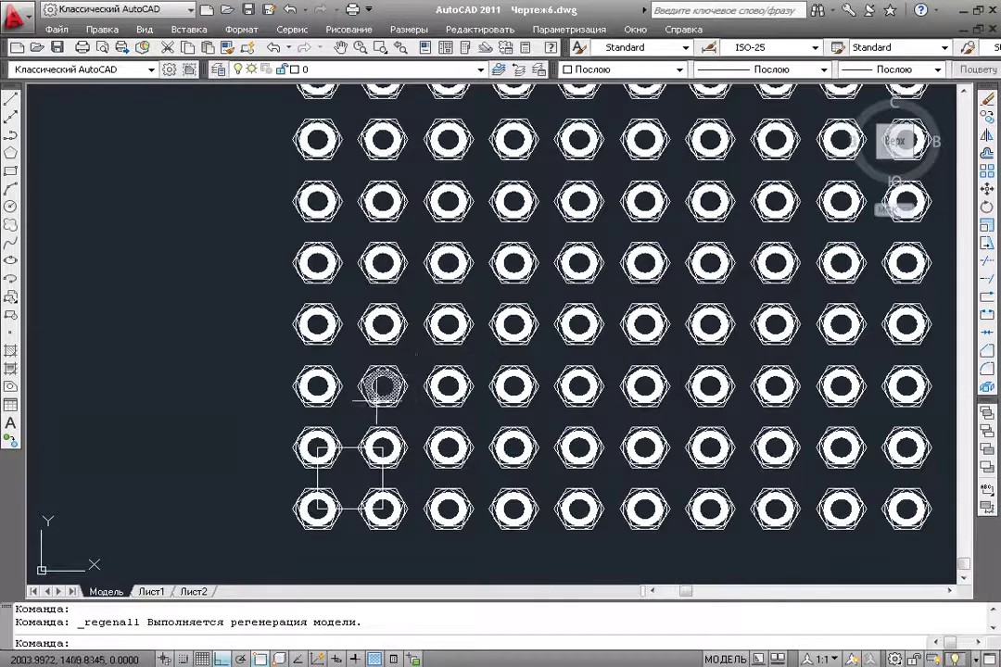
scroll(452, 323, "up", 1)
scroll(458, 369, "up", 2)
scroll(458, 369, "down", 5)
middle_click_drag(570, 241, 513, 296)
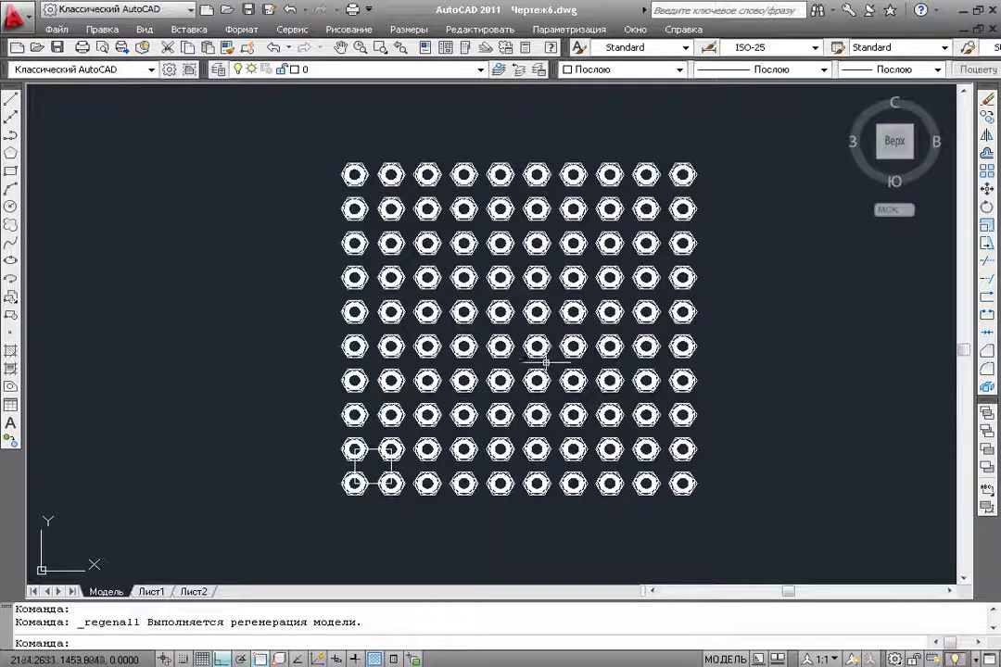
middle_click_drag(454, 316, 399, 268)
middle_click_drag(435, 186, 480, 226)
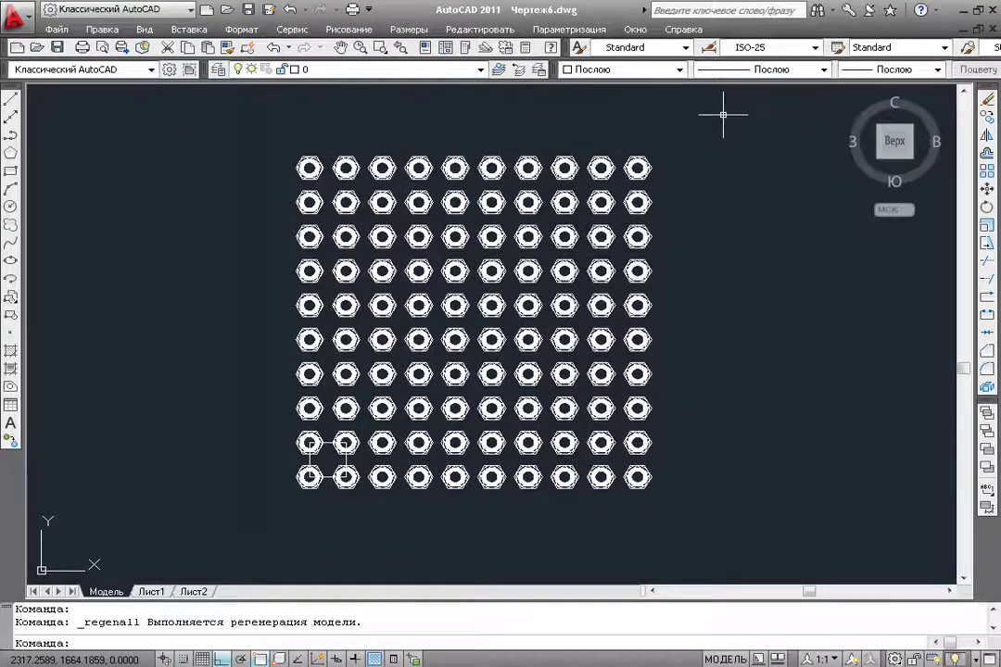
- Window-select the entire nut grid and erase all 403 objects
left_click(723, 112)
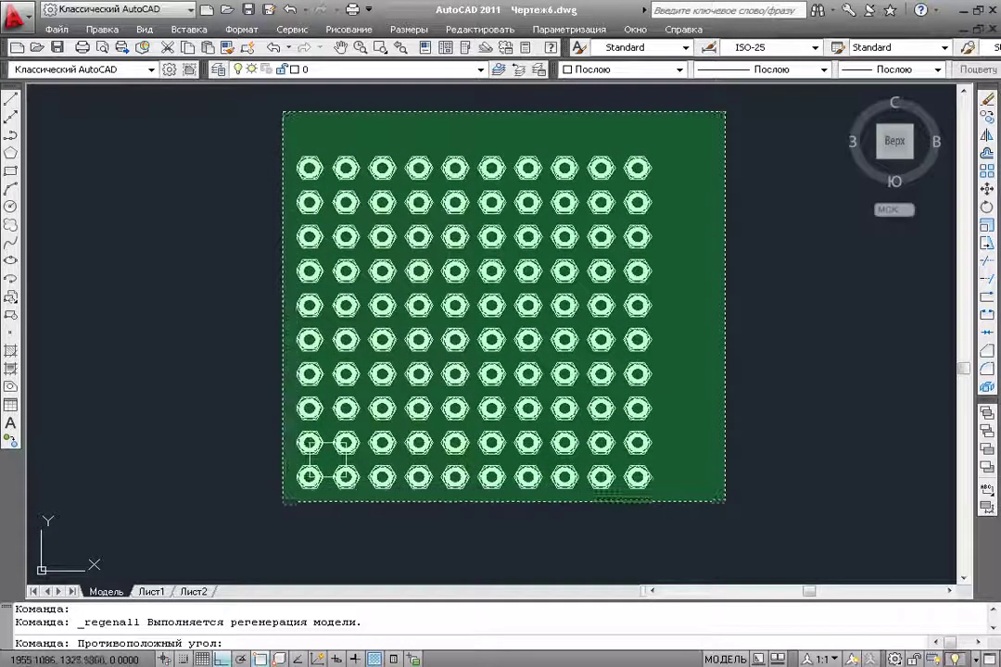
left_click(285, 505)
key("Delete")
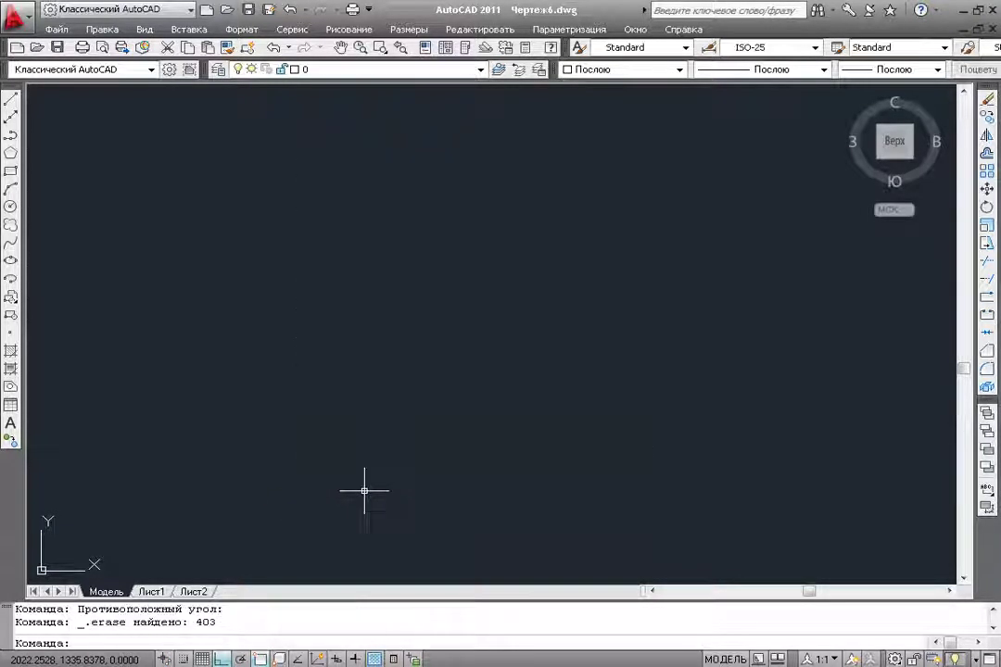
- Draw a large circle in the empty drawing
left_click(11, 206)
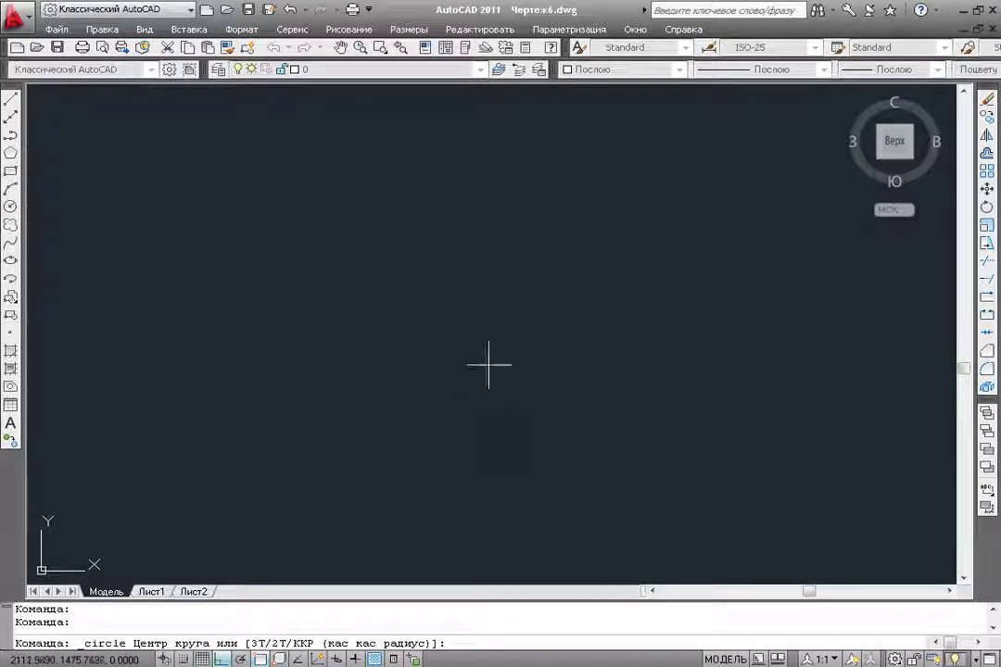
left_click(473, 331)
left_click(534, 504)
middle_click_drag(473, 311, 432, 369)
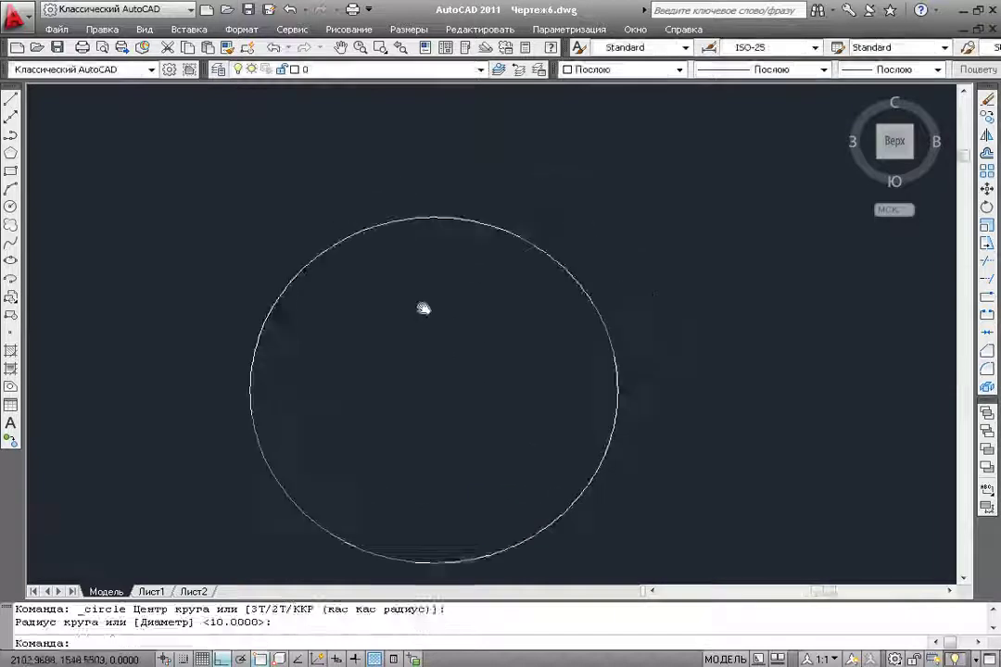
- Draw a small circle centred on the large circle's top quadrant
left_click(11, 208)
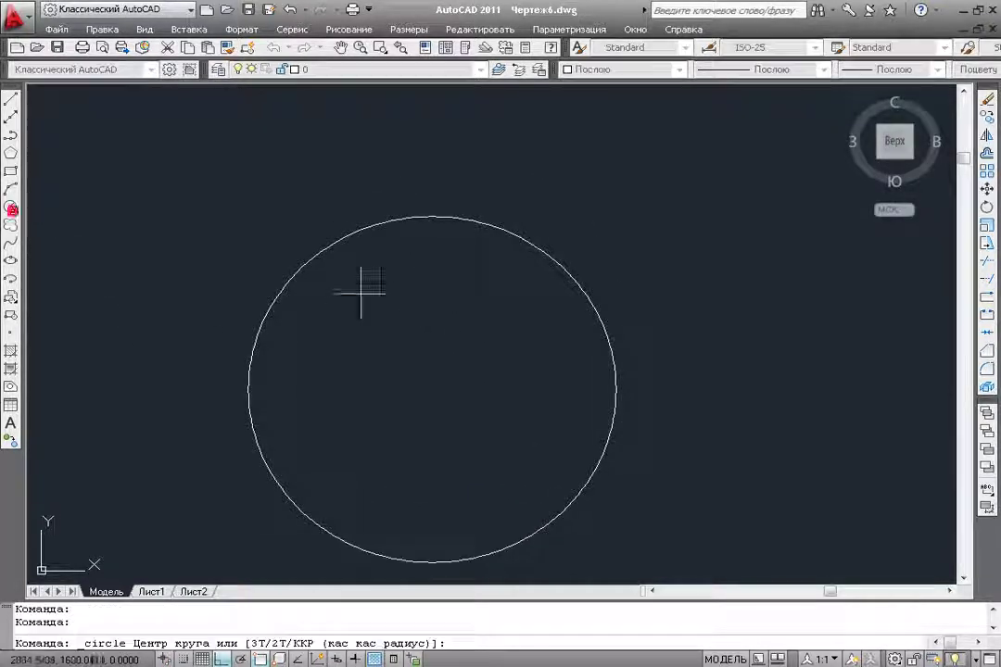
left_click(432, 216)
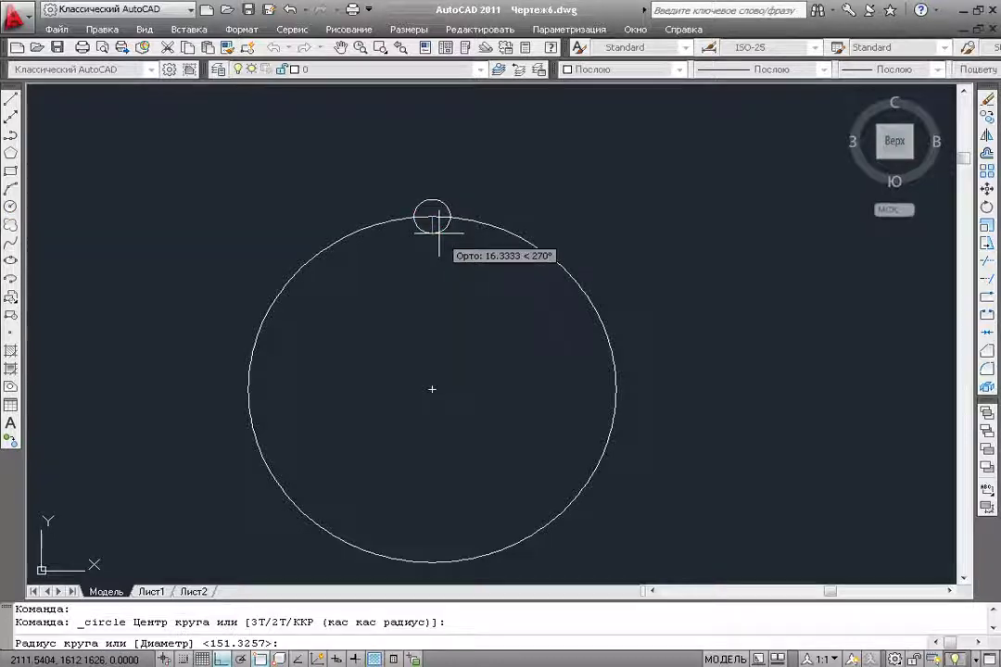
left_click(435, 236)
middle_click_drag(442, 263, 436, 227)
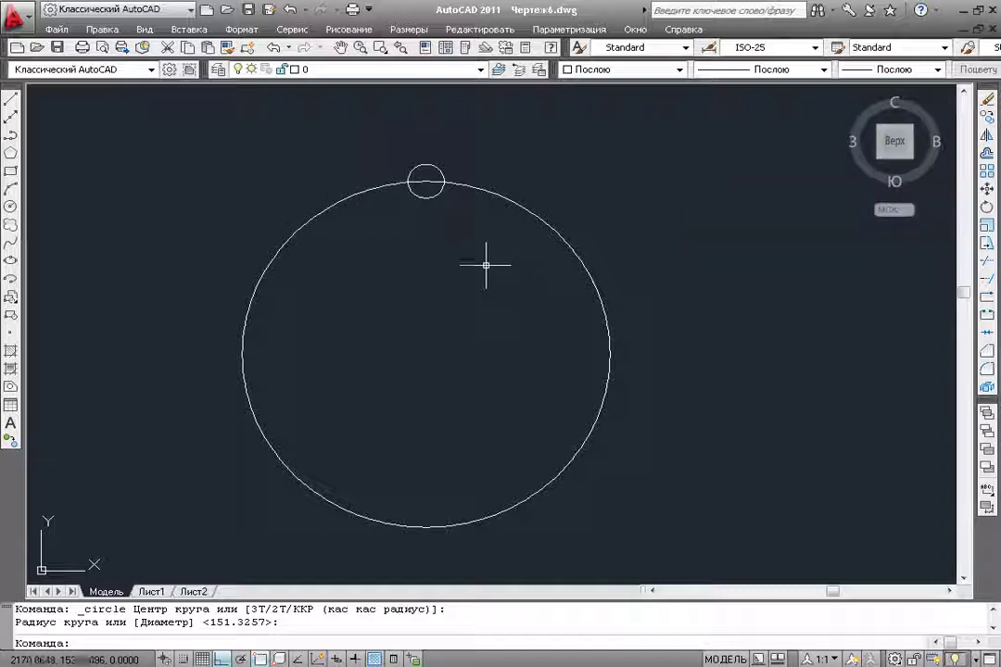
middle_click_drag(432, 232, 445, 232)
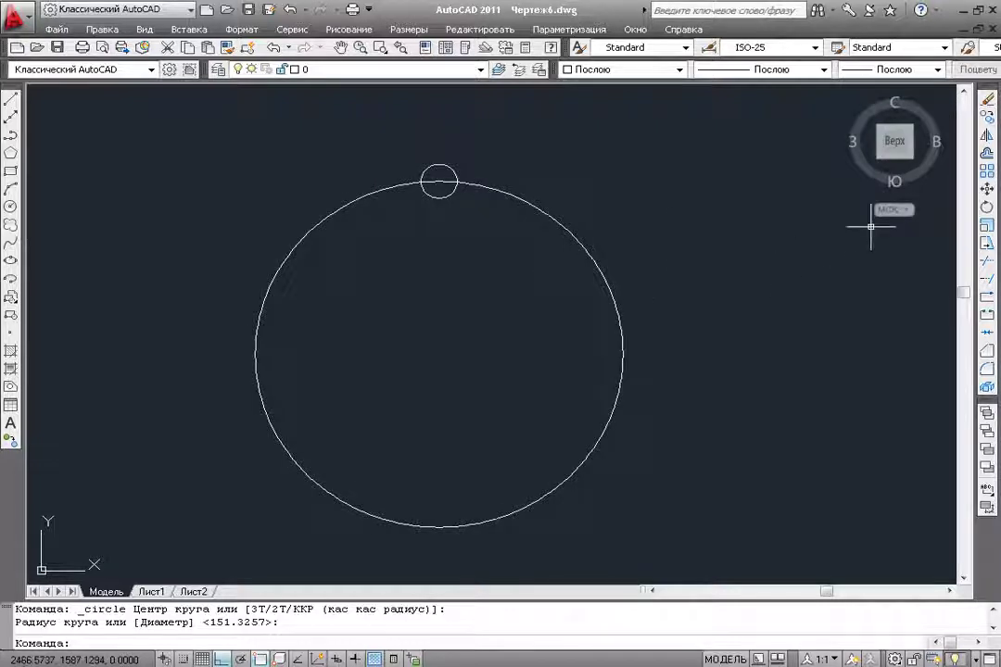
- Set up a polar array with the small circle as the selected object
left_click(987, 171)
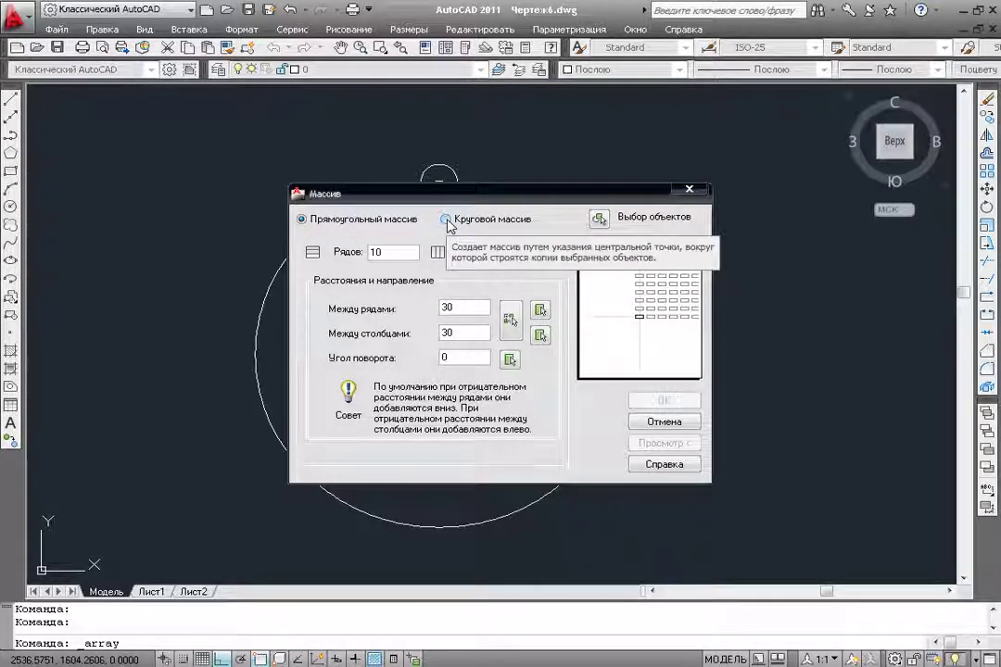
left_click(446, 221)
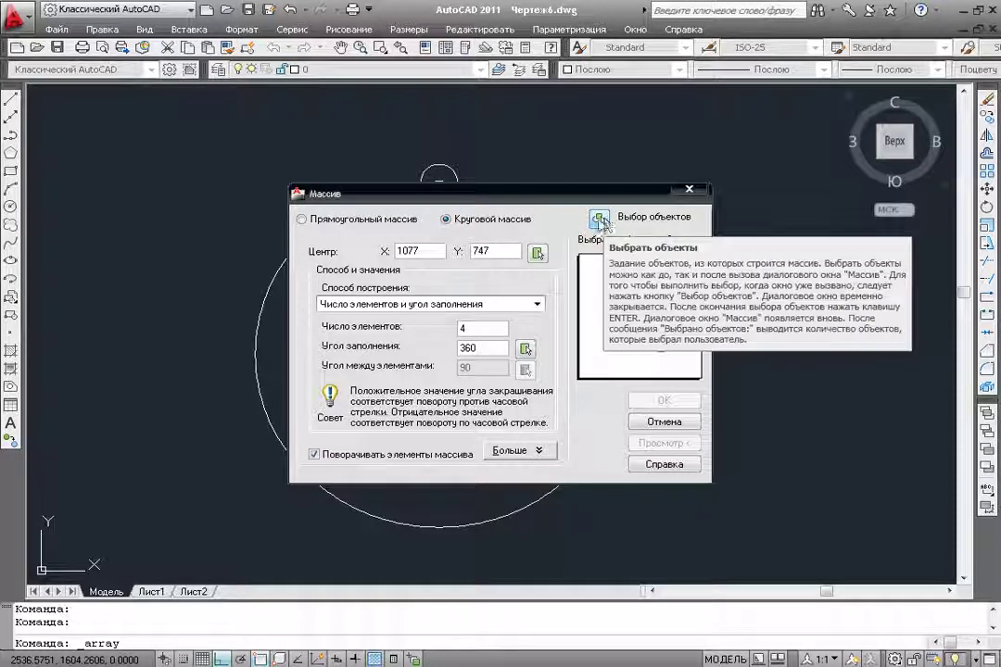
left_click(600, 219)
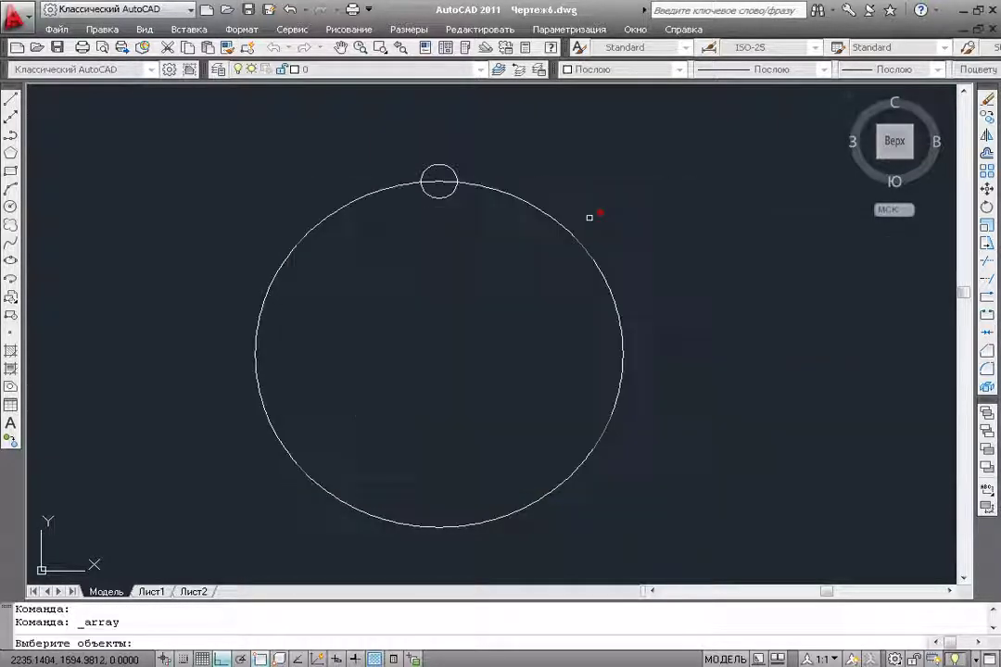
left_click(454, 171)
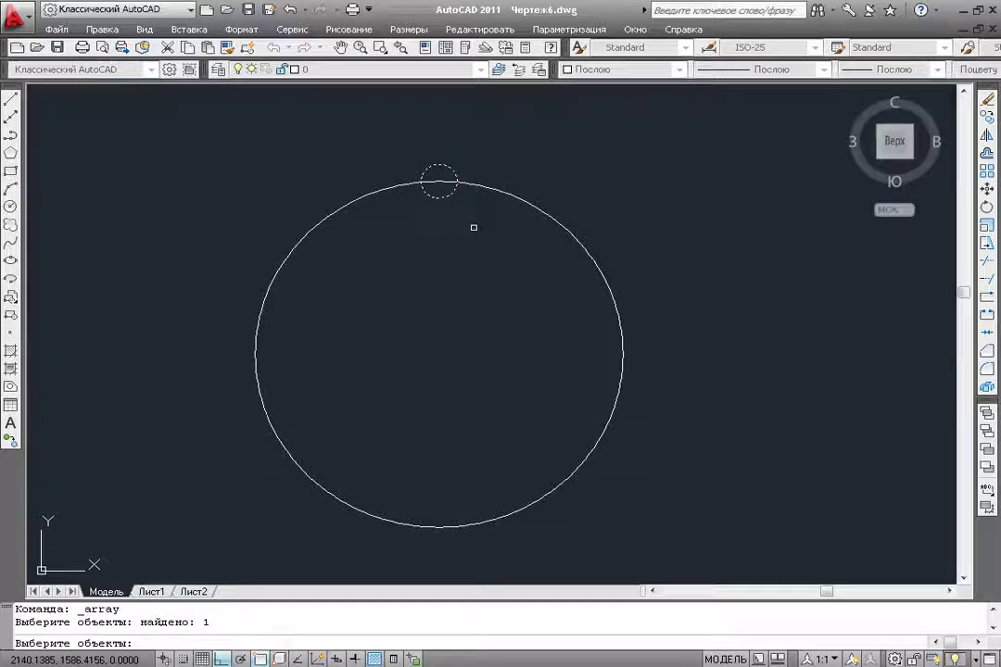
key("Return")
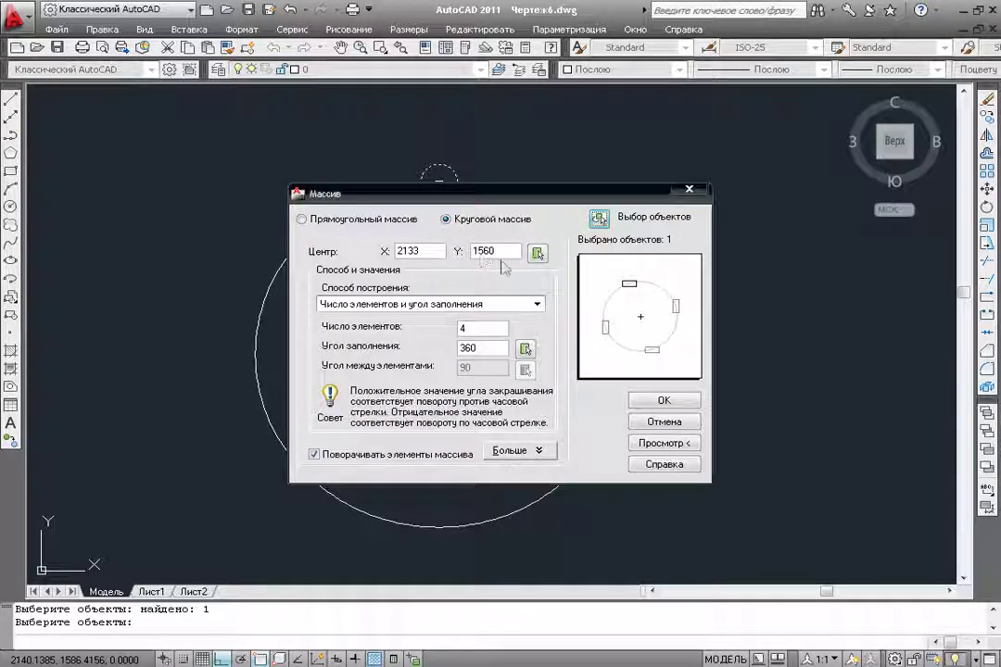
- Edit the array centre X value, then pick the centre point in the drawing
key("BackSpace")
type("3")
key("Tab")
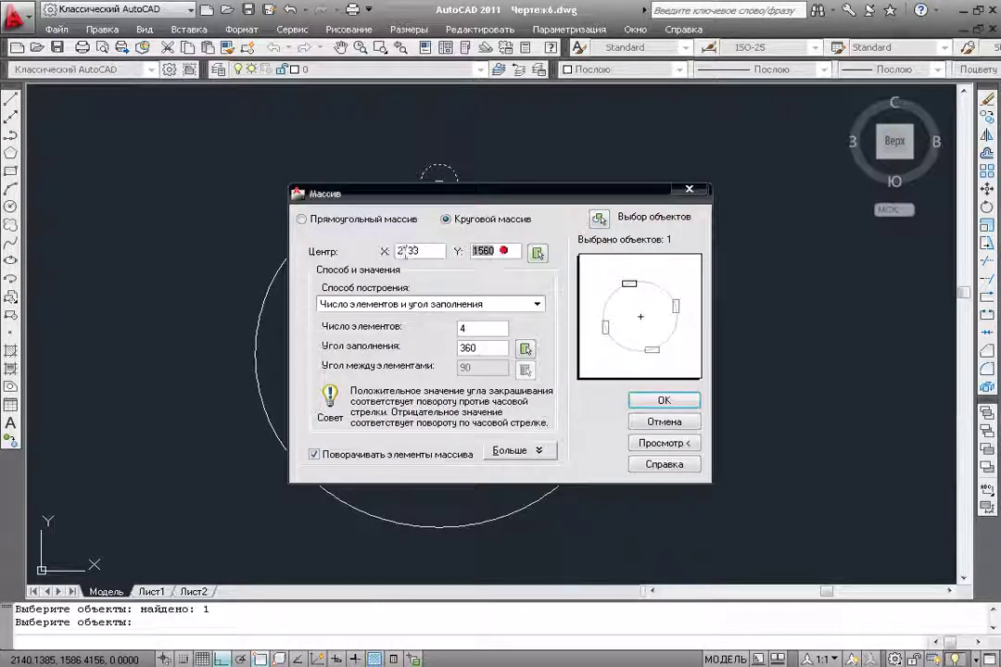
left_click(432, 250)
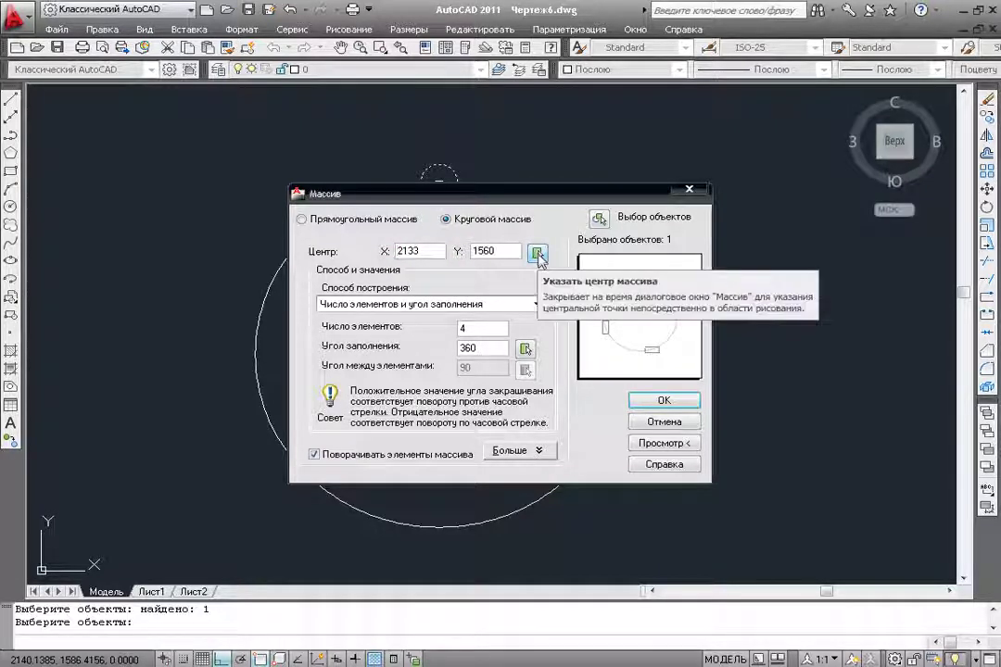
left_click(538, 253)
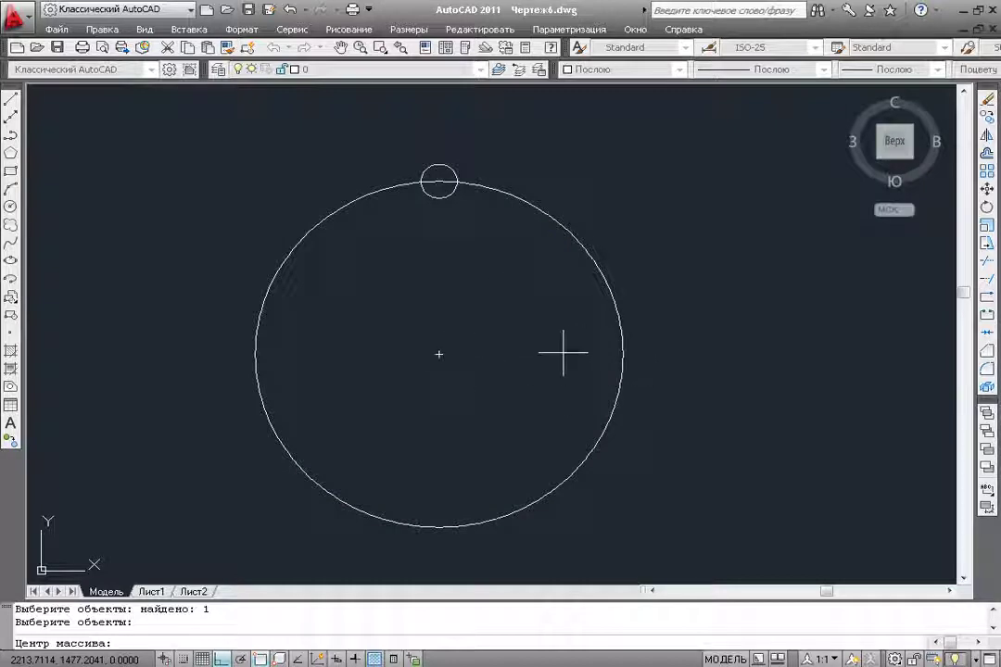
- Set the polar array centre at the large circle's centre
left_click(439, 354)
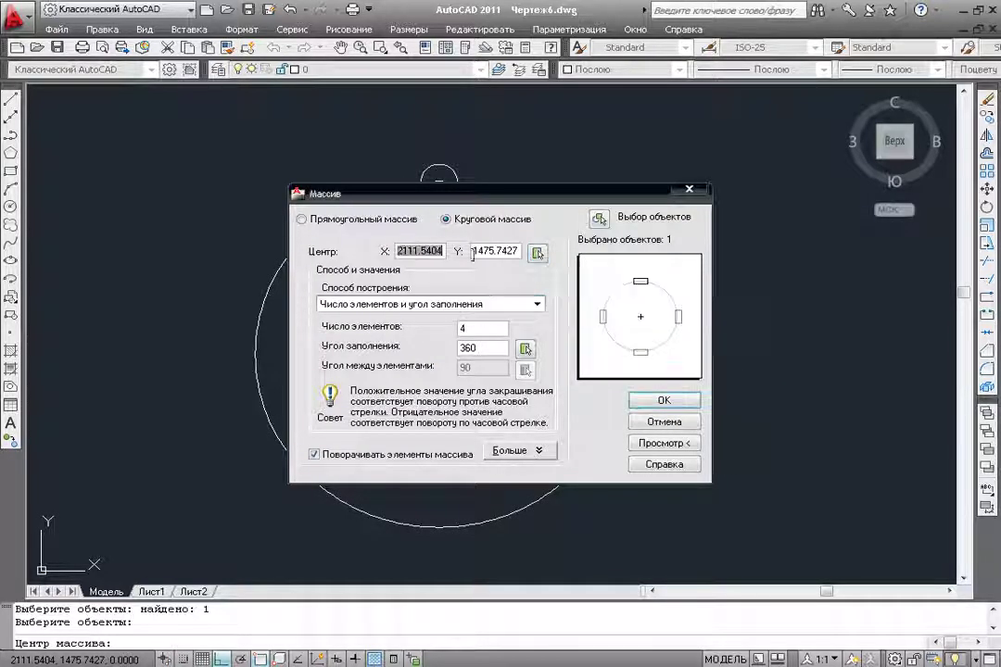
double_click(514, 250)
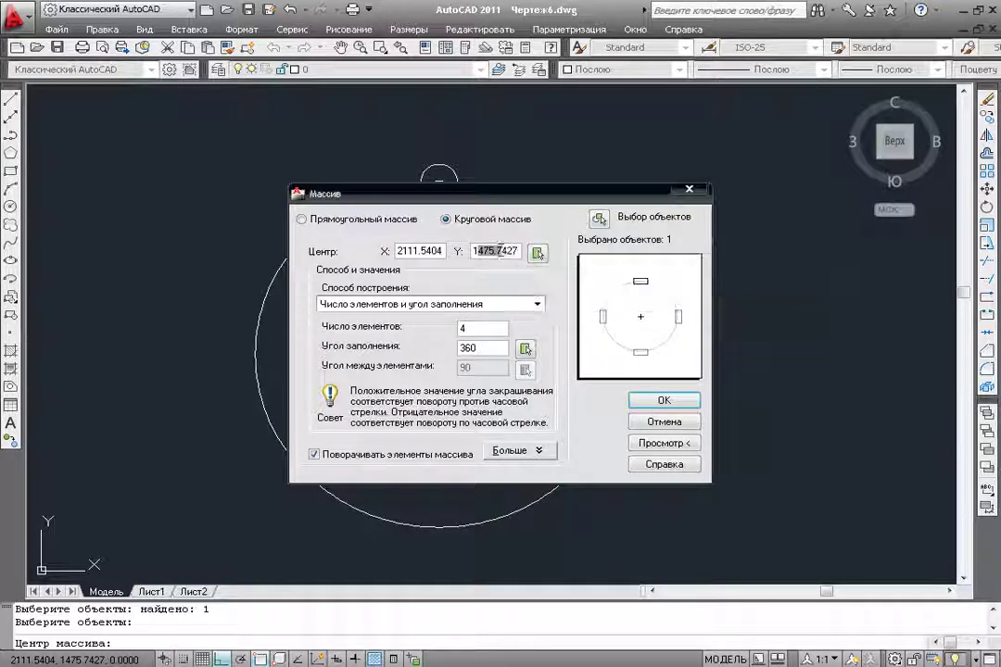
left_click_drag(575, 194, 781, 195)
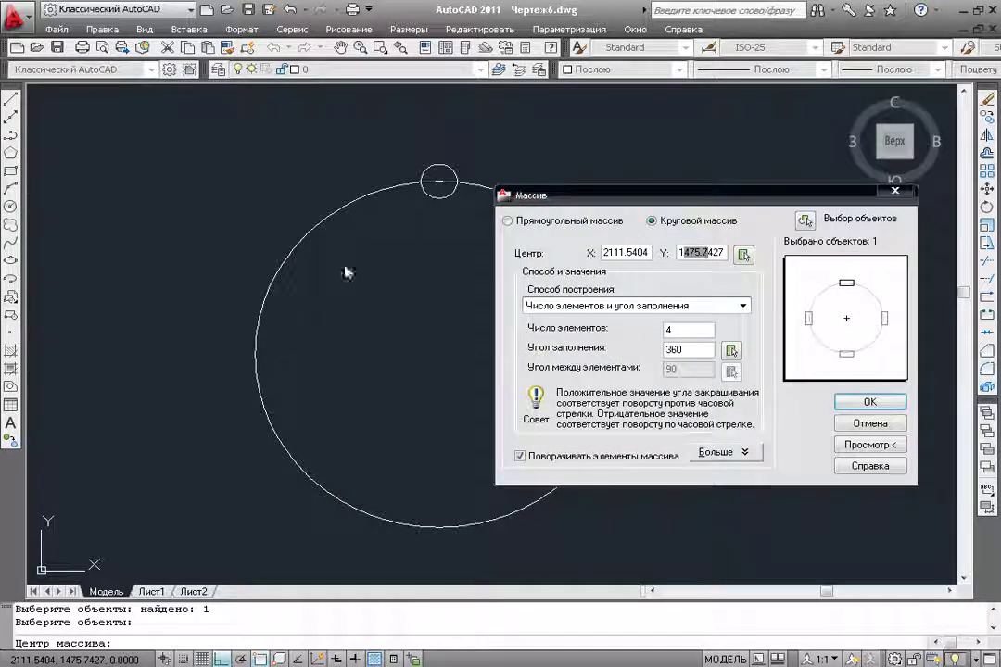
left_click_drag(680, 205, 520, 197)
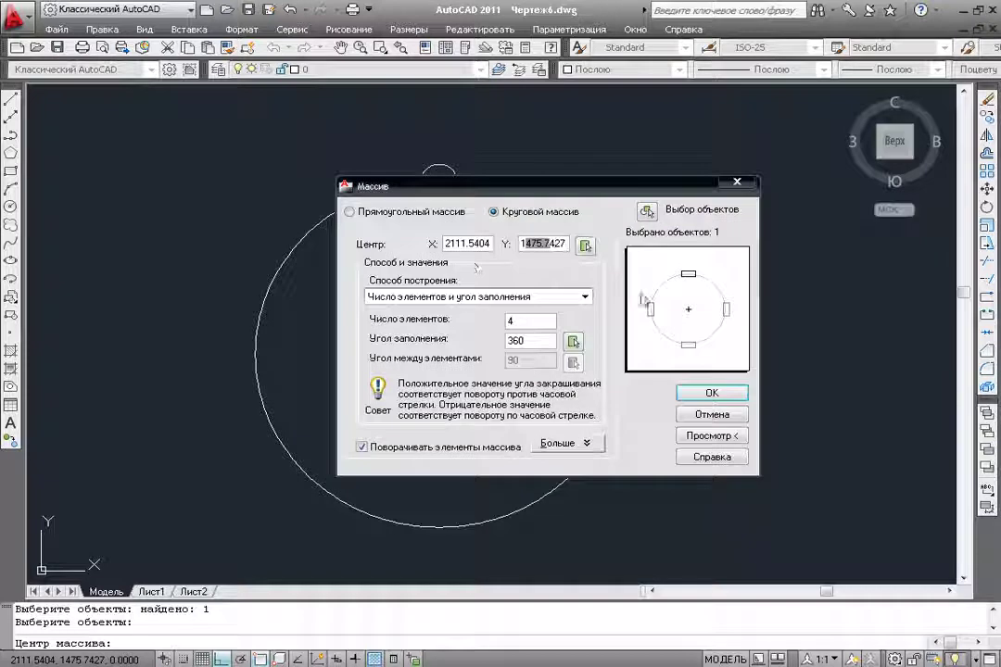
- Change the item count from 4 to 16 over 360° and preview the ring
left_click_drag(530, 322, 485, 322)
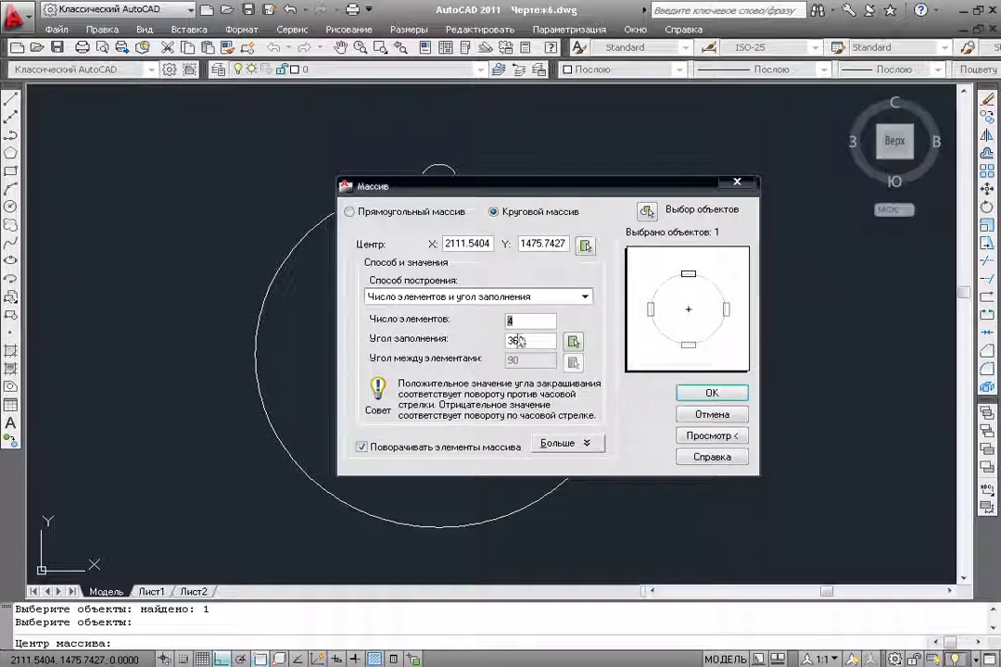
left_click(527, 318)
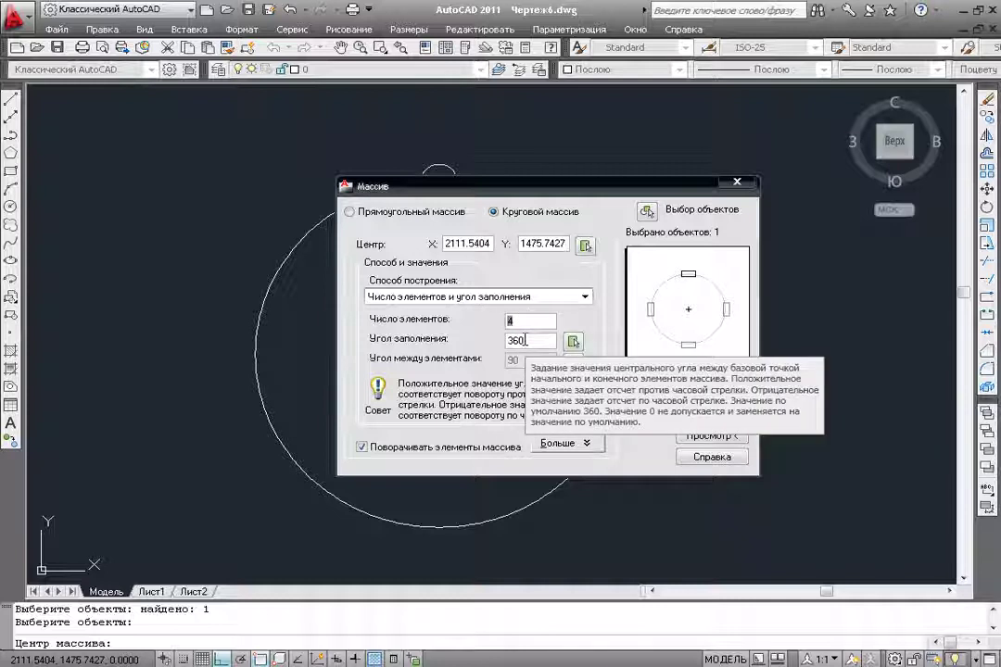
type("16")
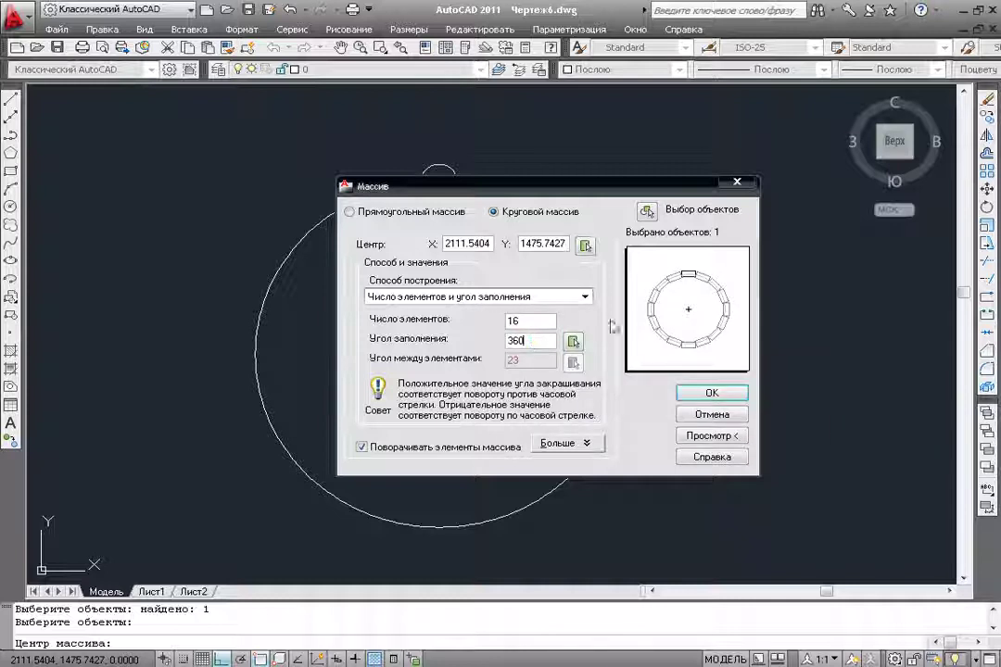
left_click(537, 340)
left_click(690, 436)
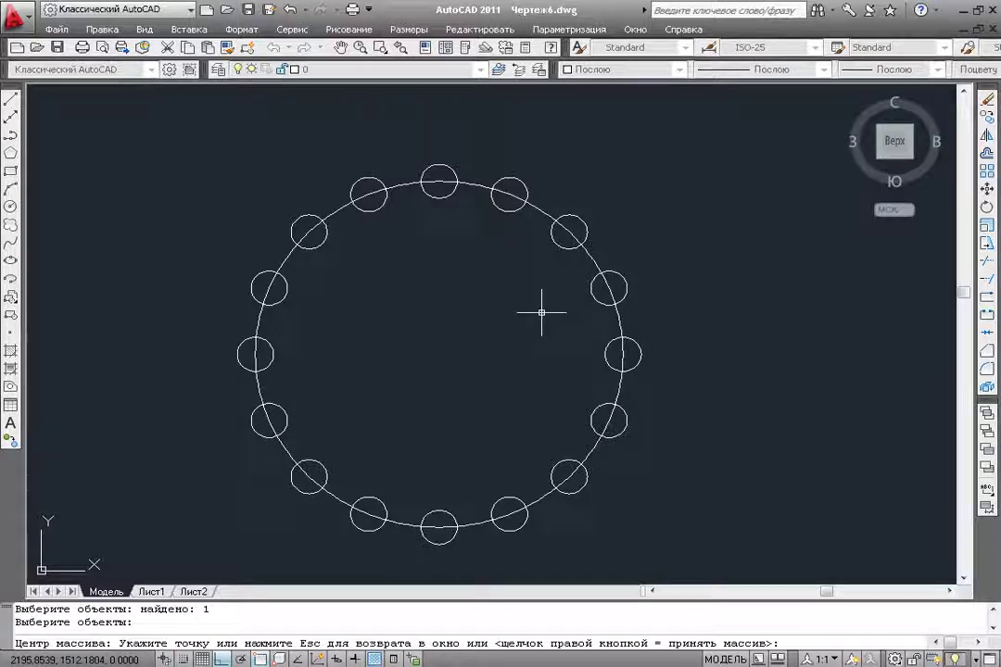
key("Escape")
double_click(538, 342)
type("270")
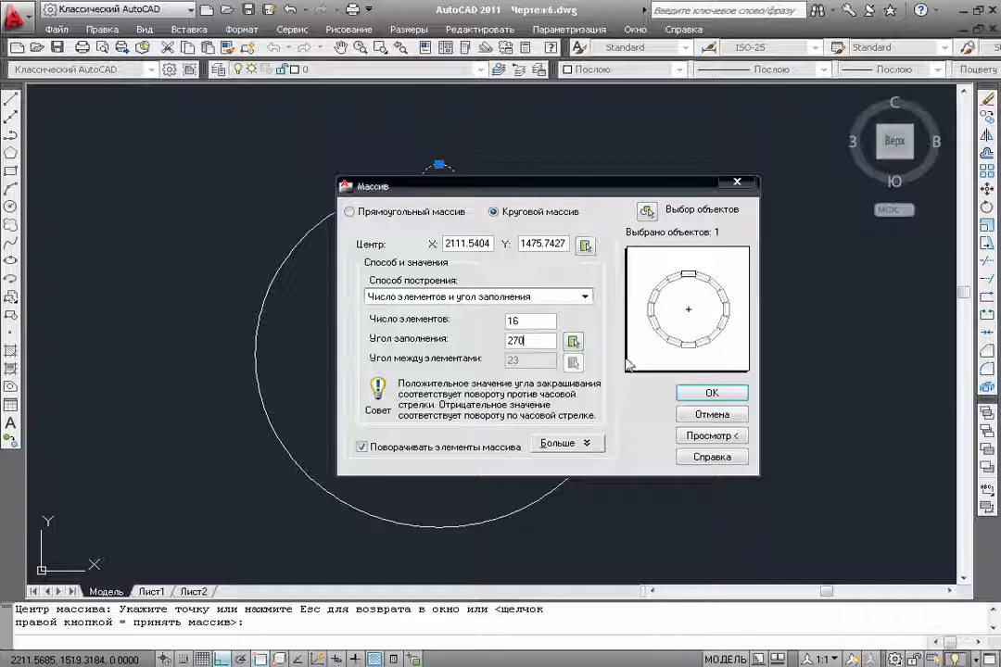
left_click(712, 435)
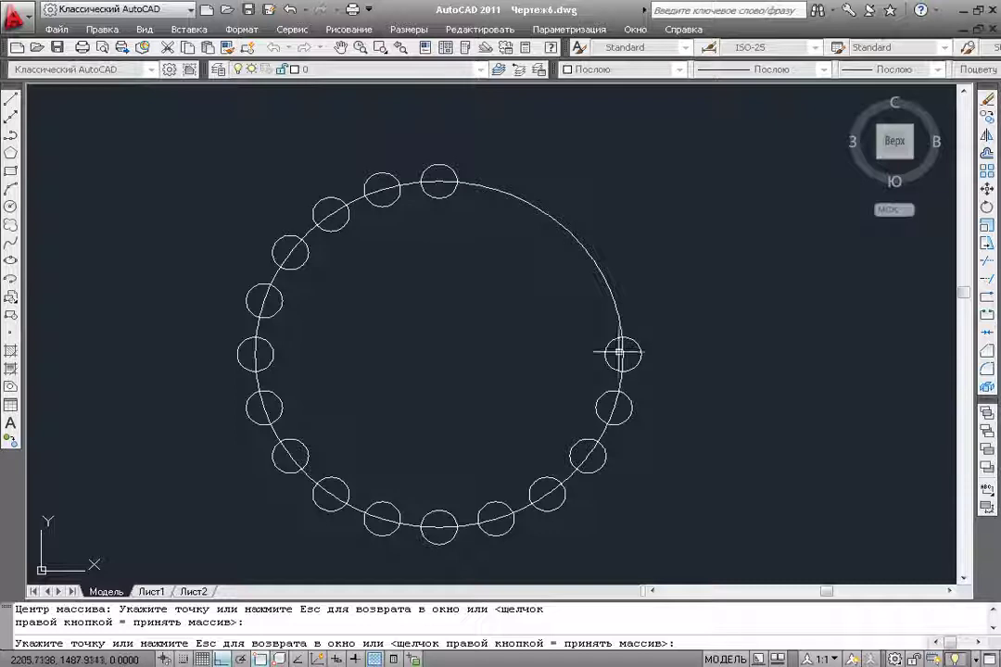
left_click(405, 373)
left_click_drag(540, 341, 517, 343)
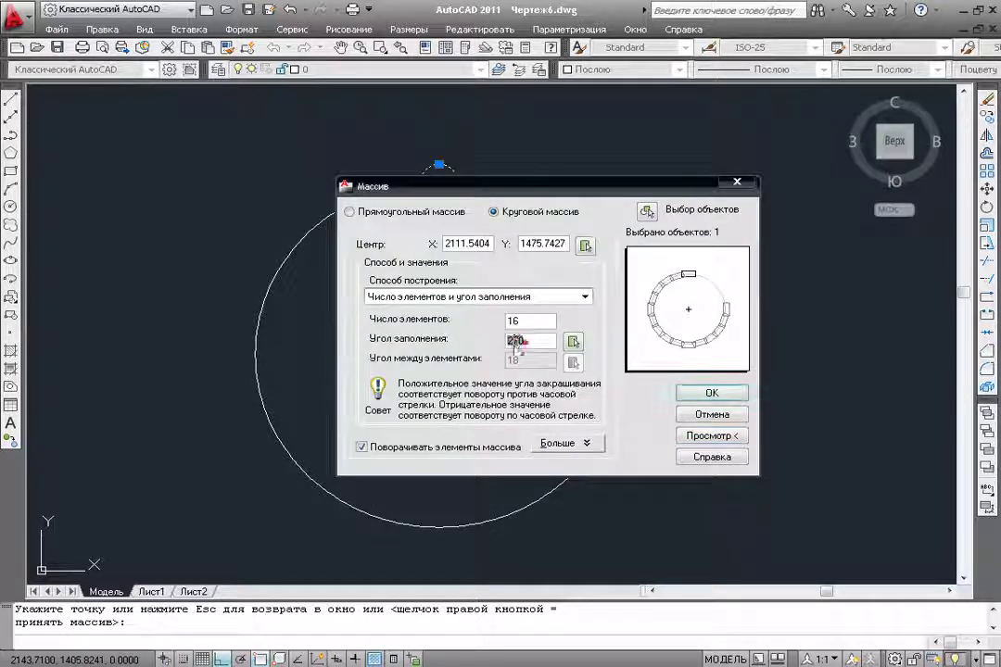
left_click(711, 436)
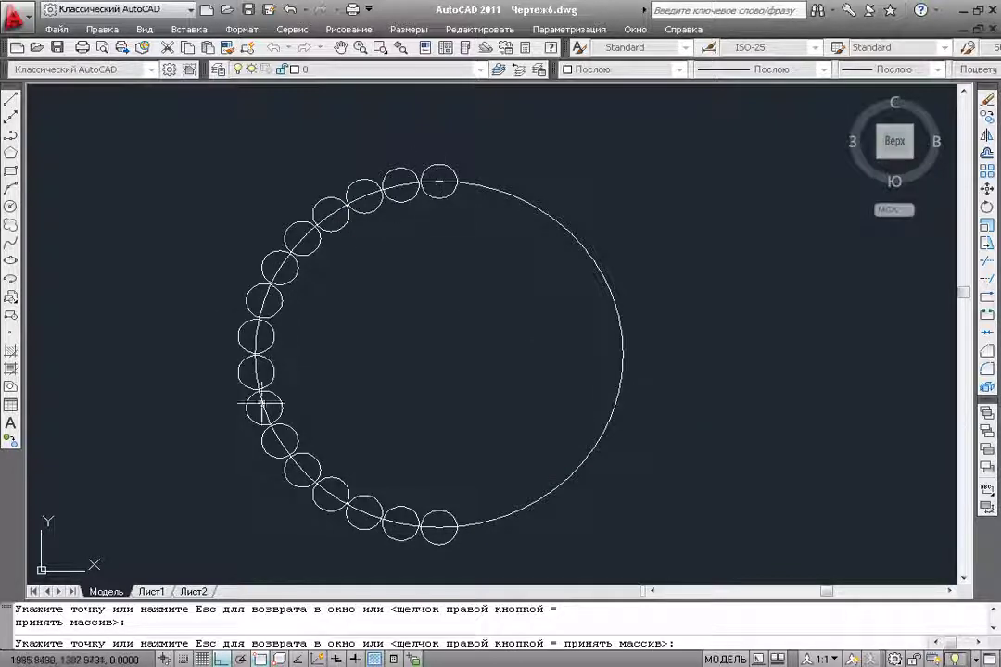
left_click(358, 309)
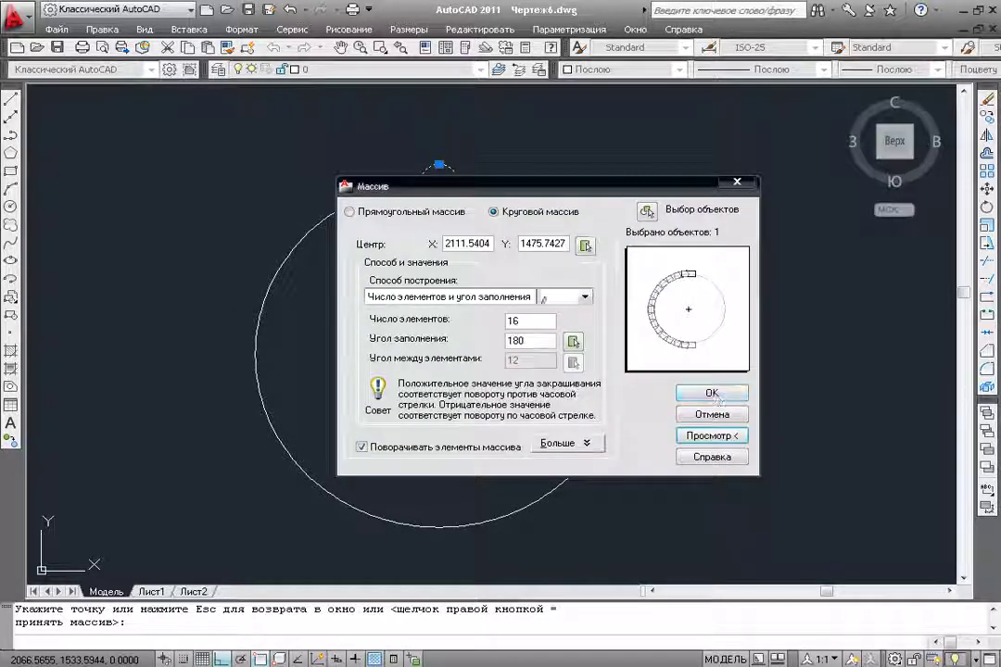
double_click(542, 340)
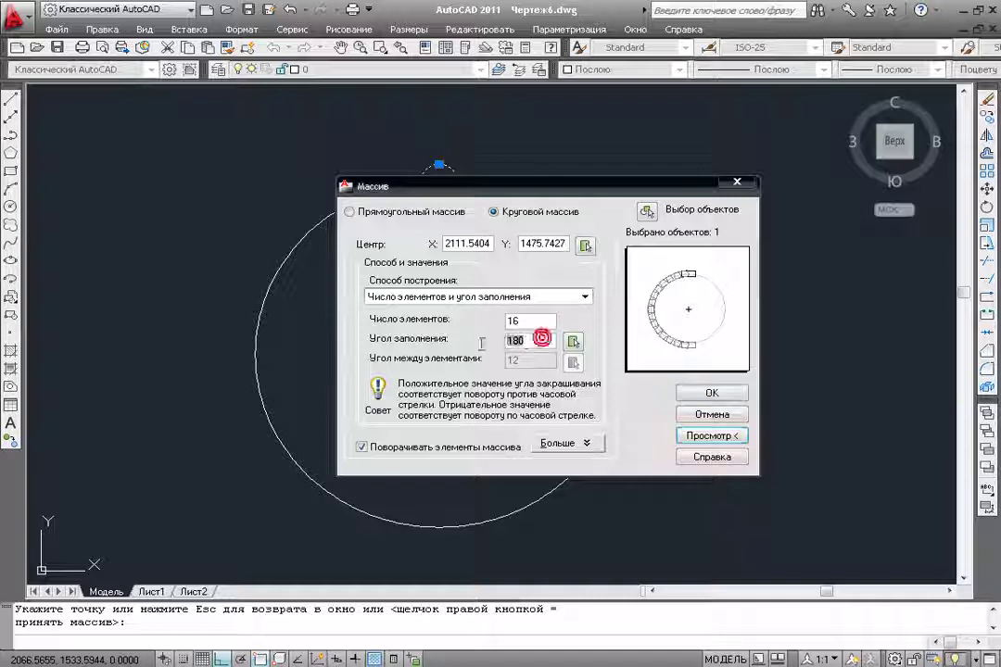
type("360")
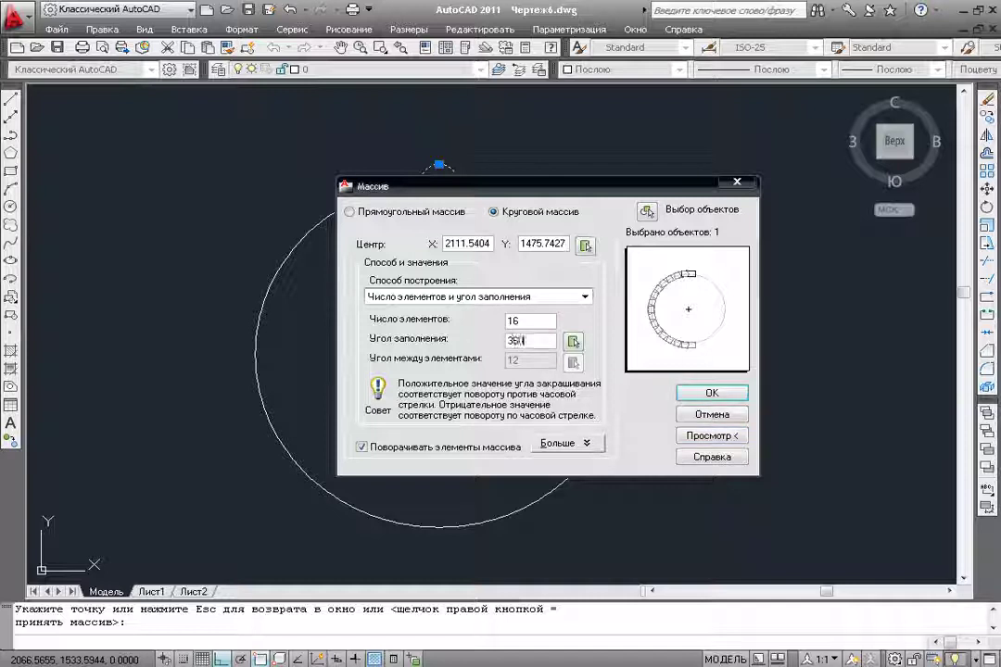
left_click(524, 320)
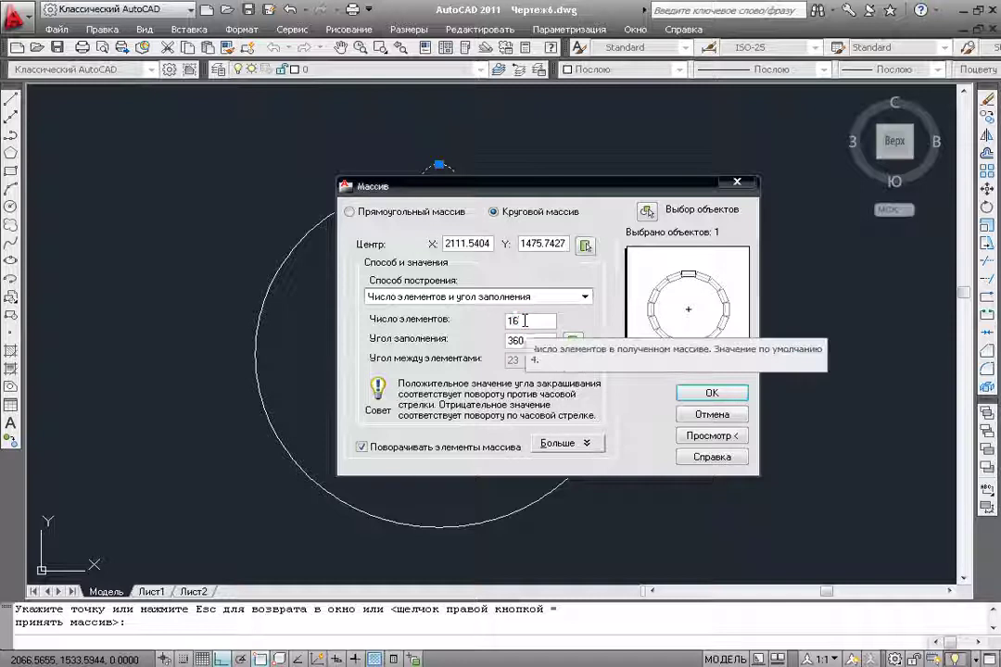
left_click_drag(425, 185, 500, 185)
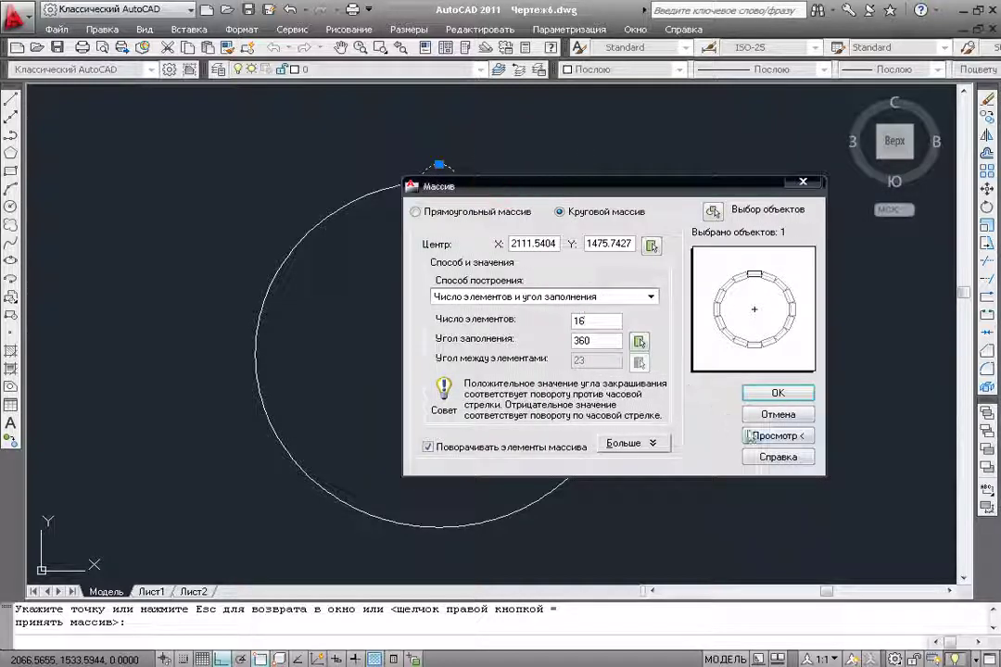
left_click(783, 436)
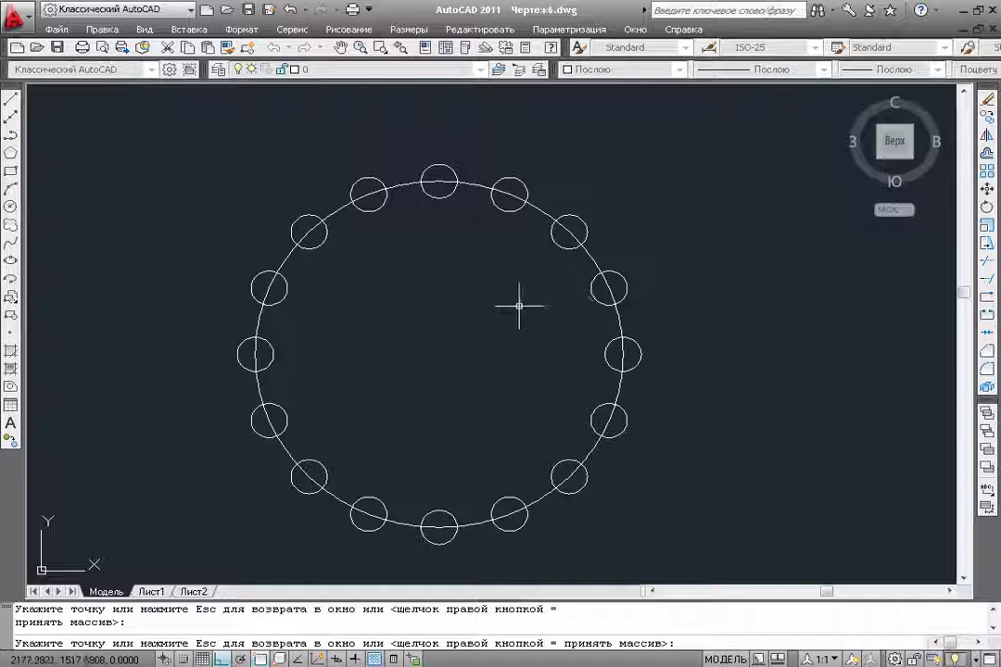
- Preview a dense 500-item polar array around the large circle
key("Escape")
type("500")
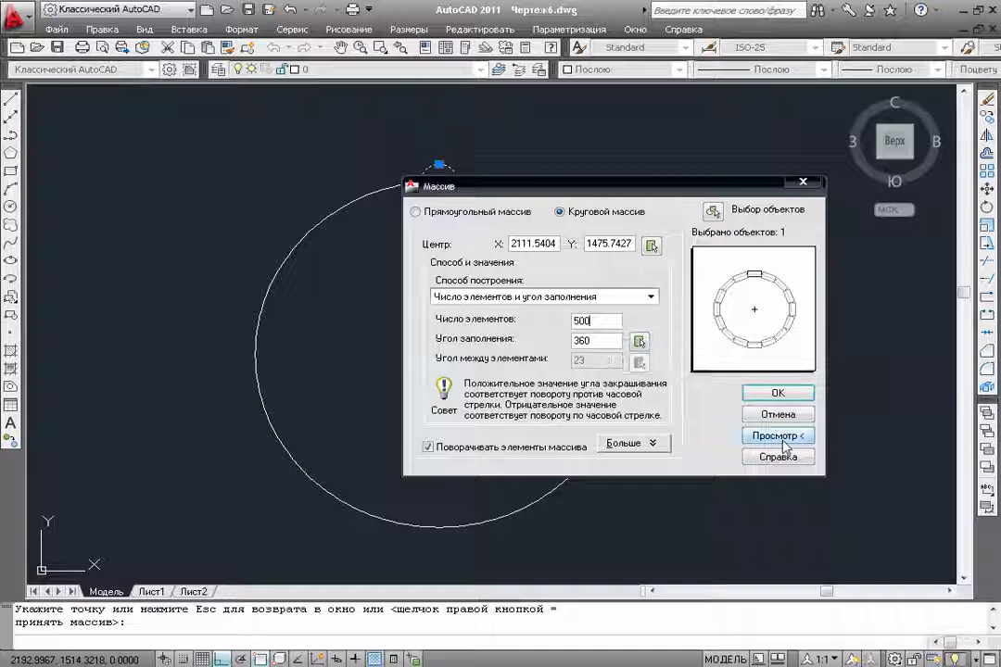
left_click(777, 436)
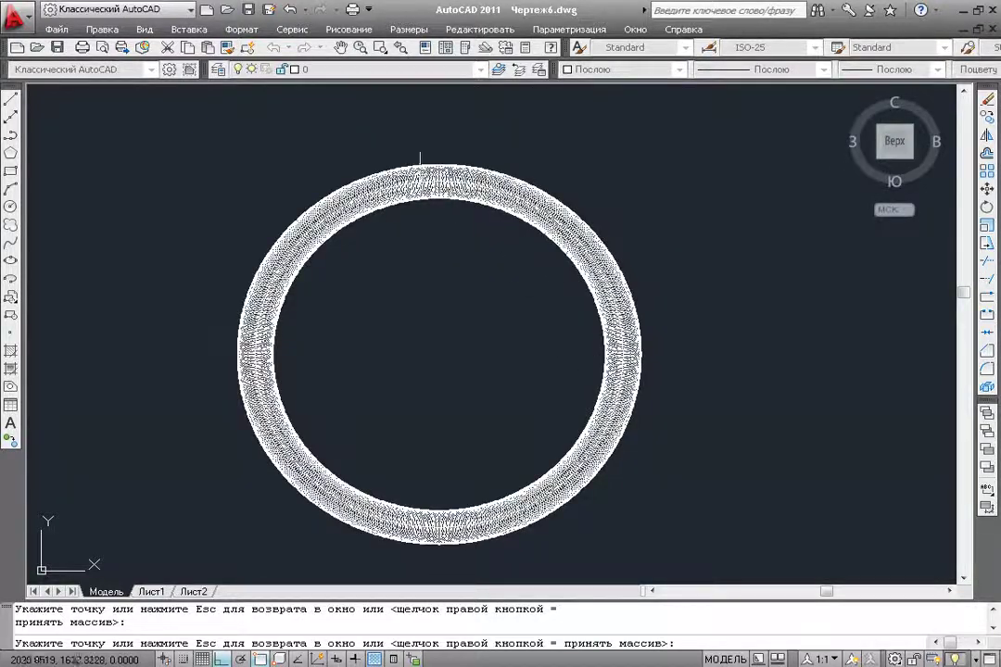
scroll(342, 188, "up", 4)
scroll(358, 190, "up", 1)
scroll(358, 190, "down", 2)
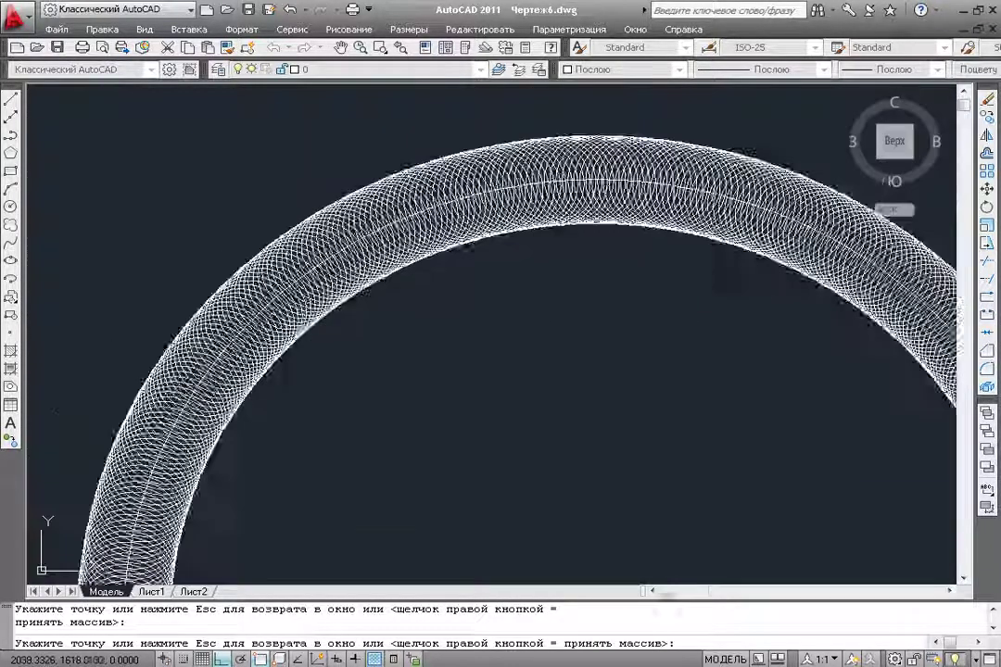
scroll(380, 222, "down", 1)
- Change the item count to 25 and preview the evenly spaced ring
left_click(382, 250)
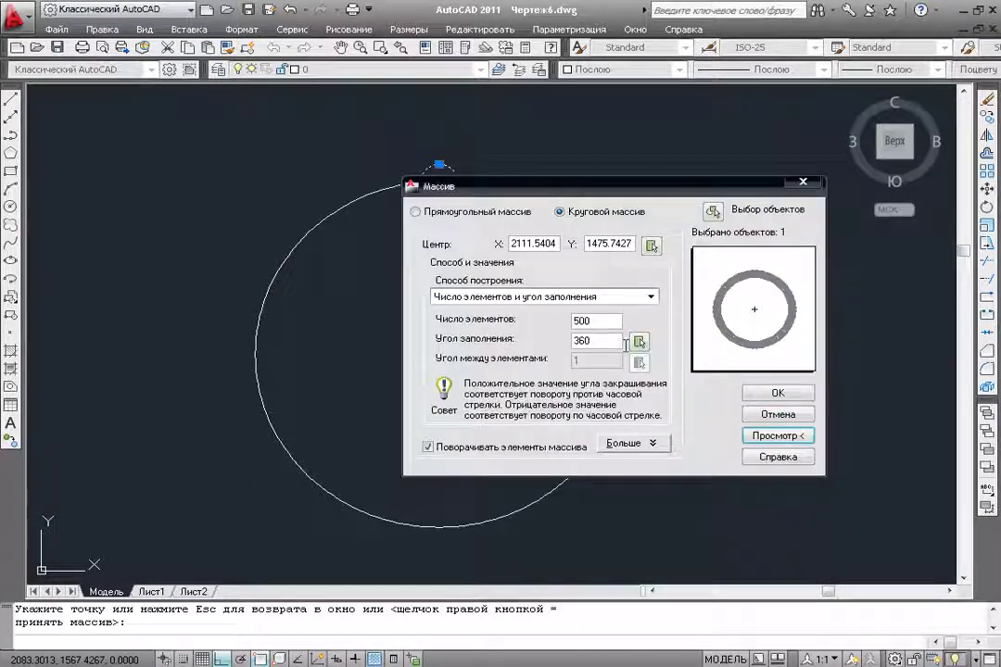
double_click(580, 321)
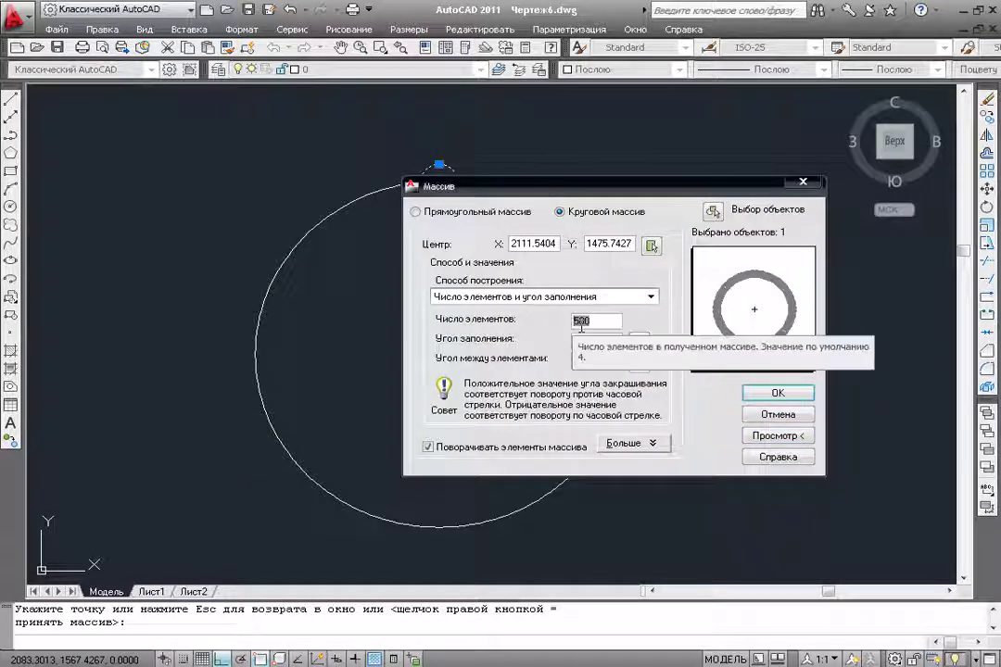
left_click(761, 438)
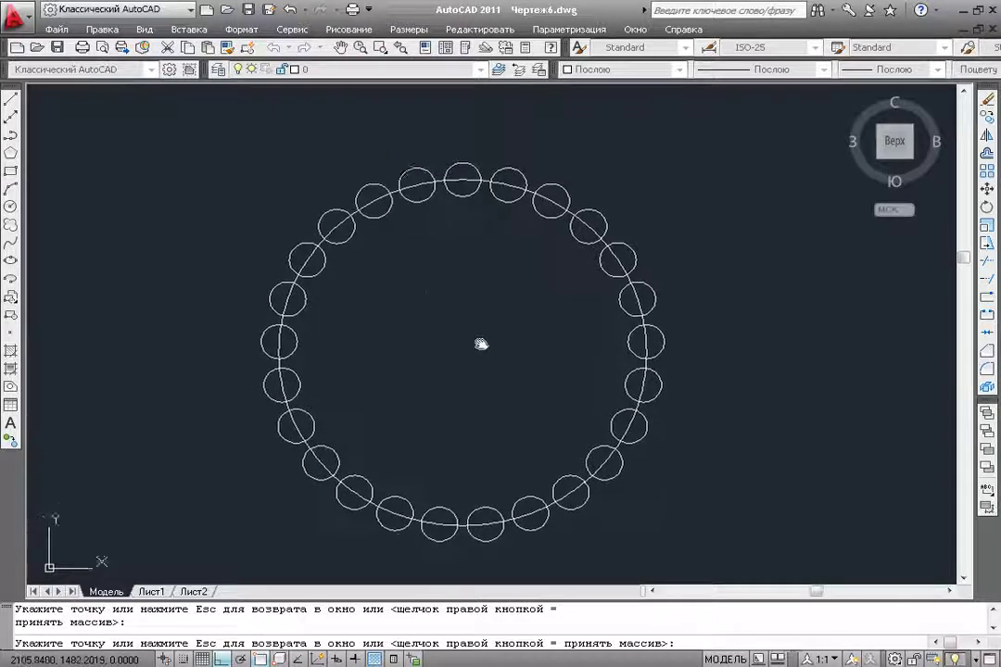
middle_click_drag(481, 344, 489, 327)
key("Escape")
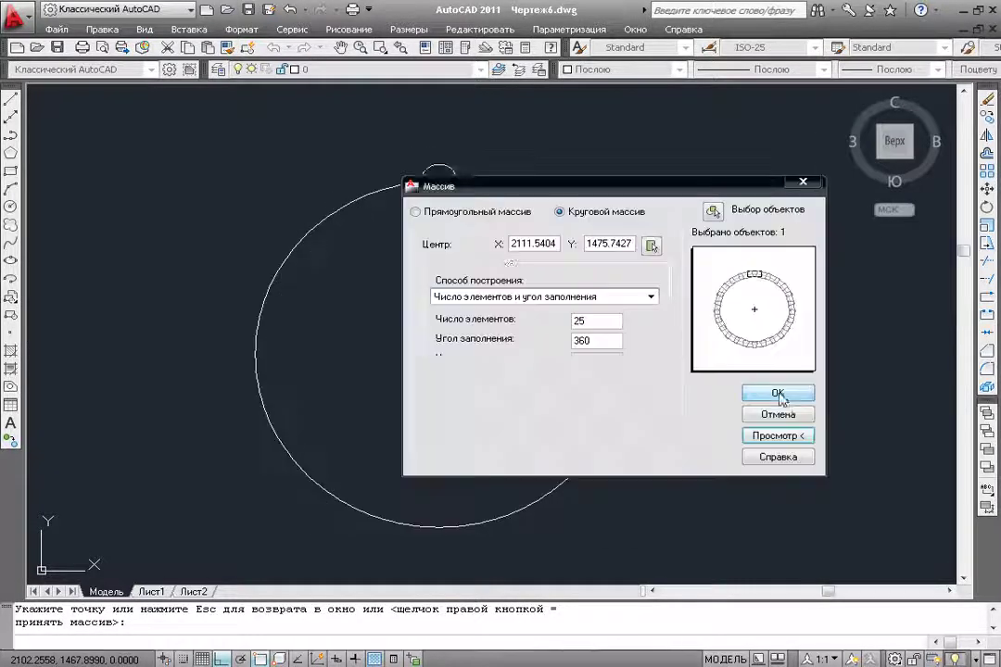
- Create the 25-circle polar array and zoom to view the ring
left_click(746, 393)
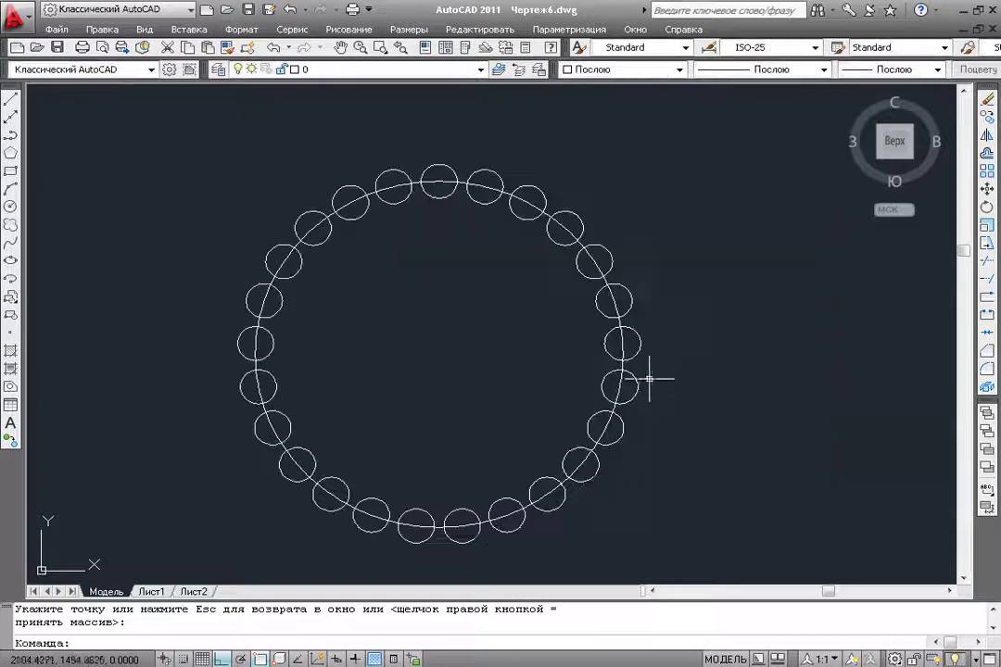
scroll(446, 350, "up", 2)
scroll(524, 343, "down", 2)
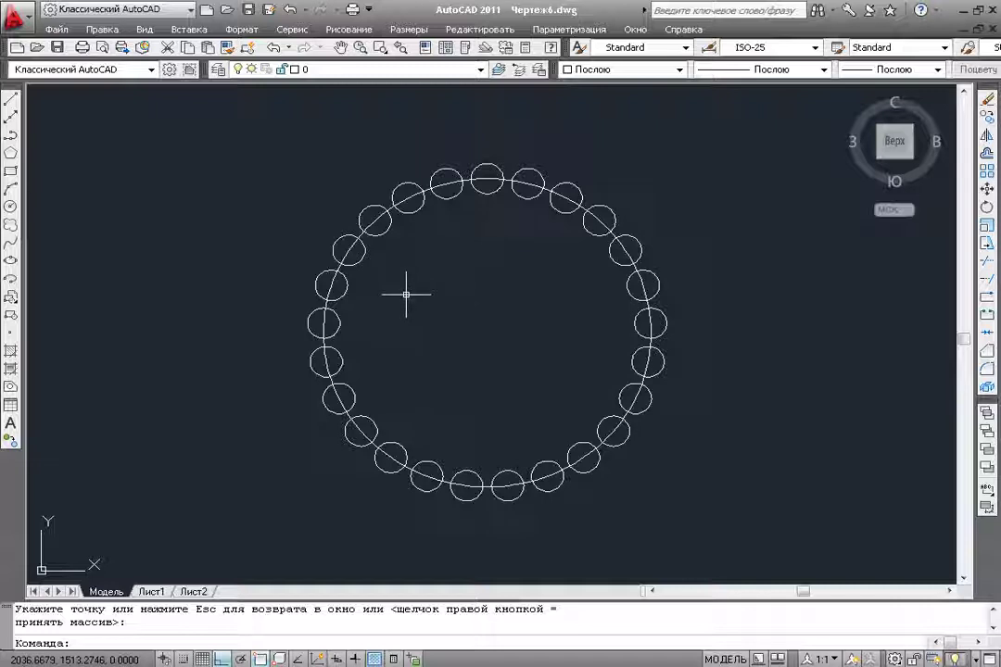
scroll(457, 313, "down", 2)
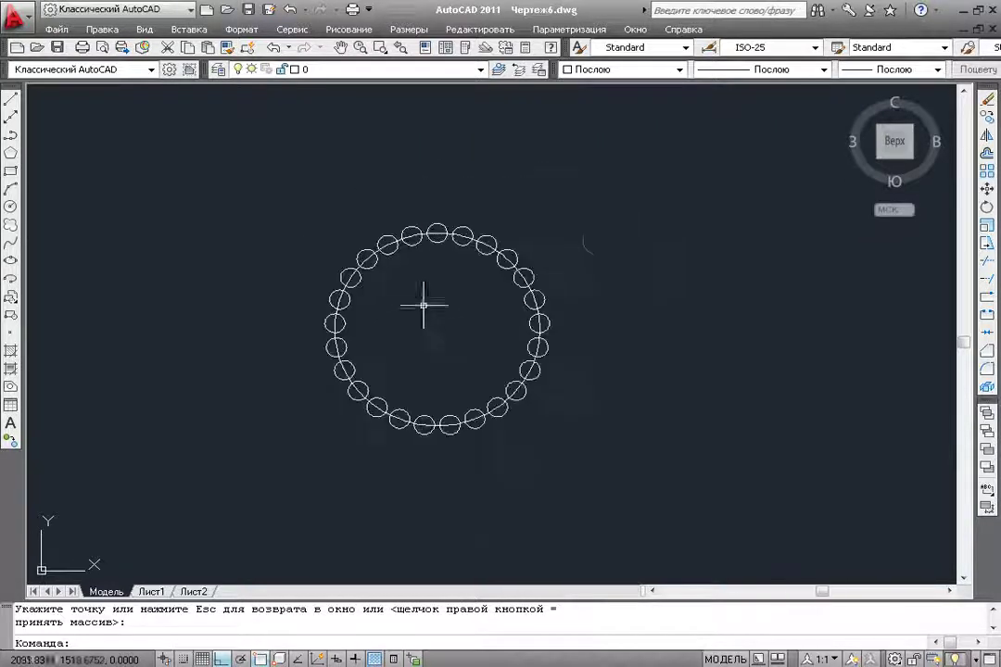
scroll(436, 309, "up", 1)
- Window-select the ring and large circle and erase all 26 objects
left_click(516, 204)
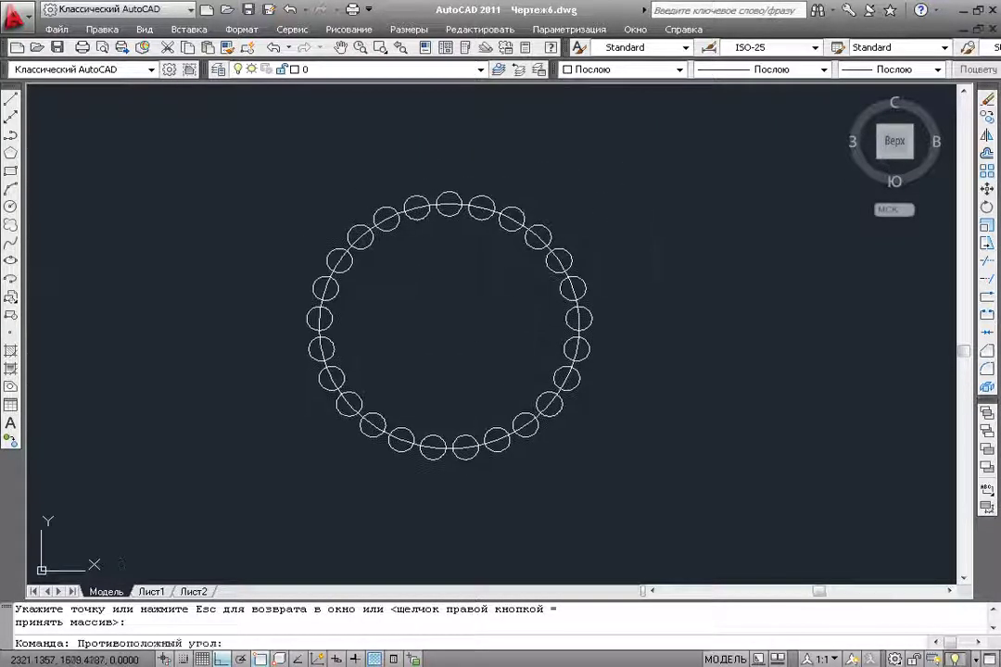
left_click(290, 525)
key("Delete")
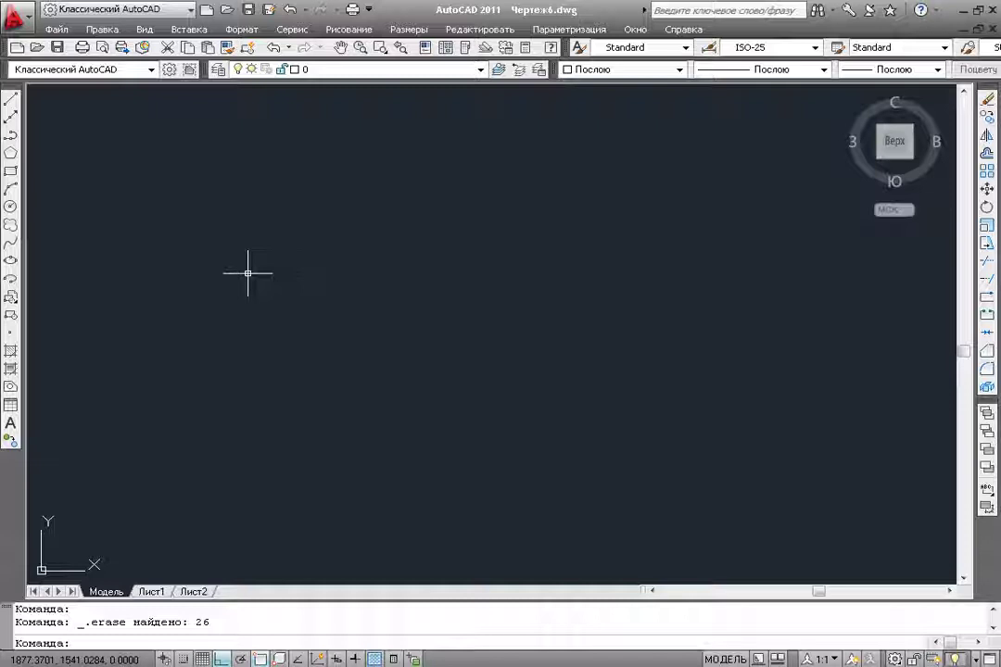
- Draw a rectangle and a helper circle centred on its top-edge midpoint through its top corners
left_click(11, 171)
left_click(279, 314)
left_click(504, 511)
left_click(11, 205)
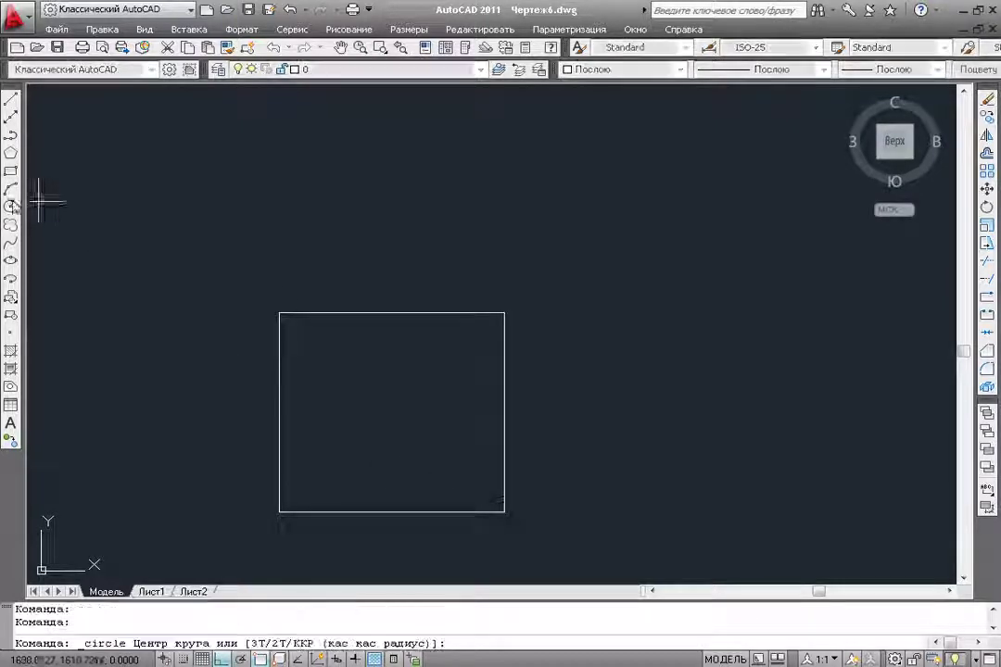
left_click(392, 314)
left_click(279, 313)
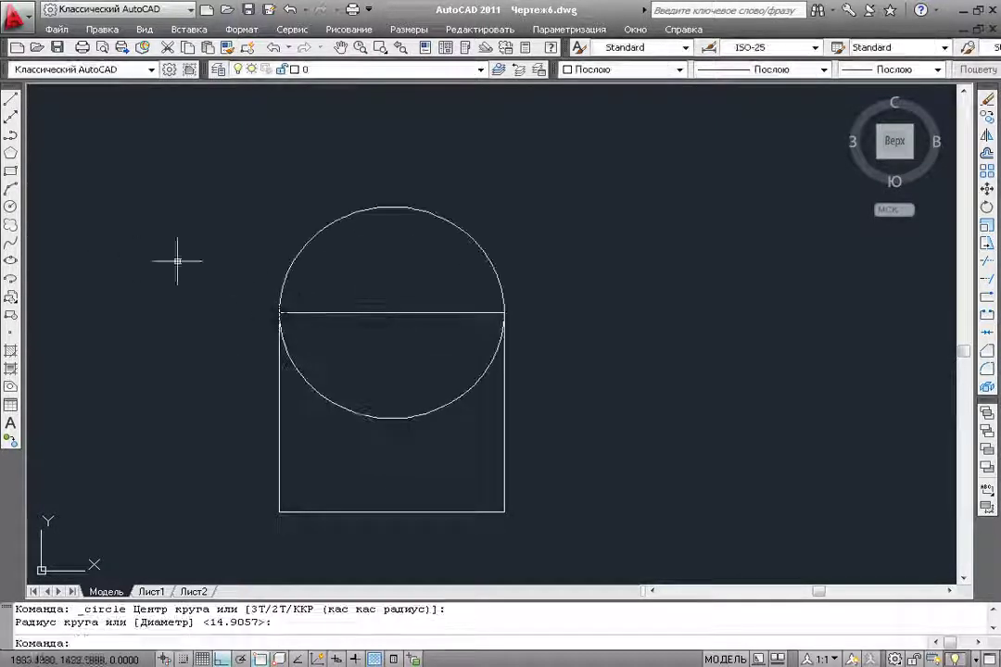
- Draw a 3-point arc from the rectangle's top-left to top-right corner
left_click(11, 188)
left_click(279, 313)
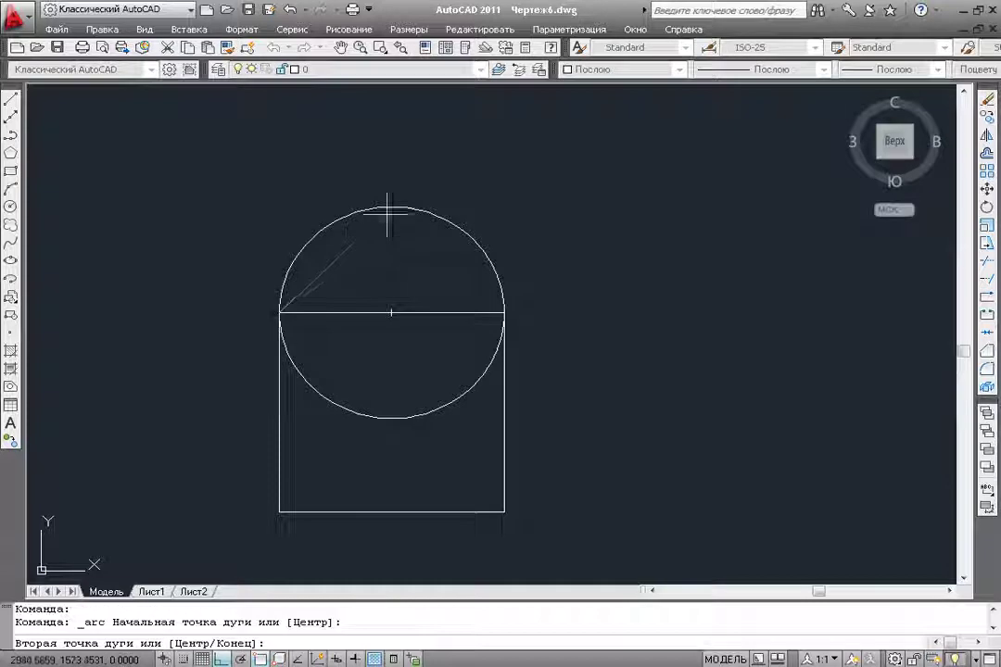
left_click(392, 207)
left_click(504, 314)
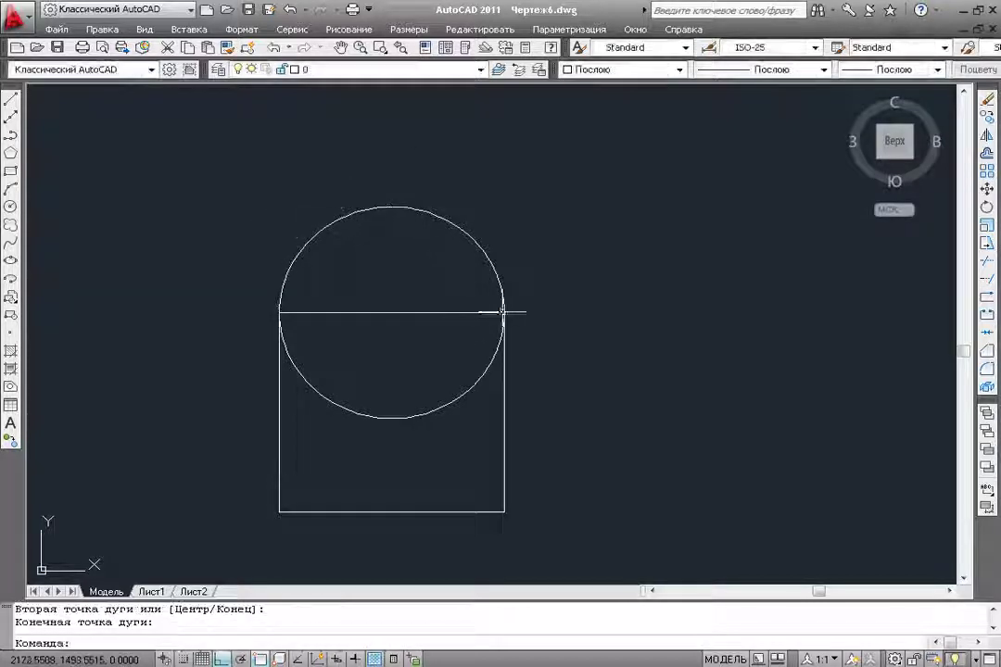
- Erase the helper circle and recentre the arched window in view
left_click(484, 372)
key("Delete")
scroll(300, 274, "down", 2)
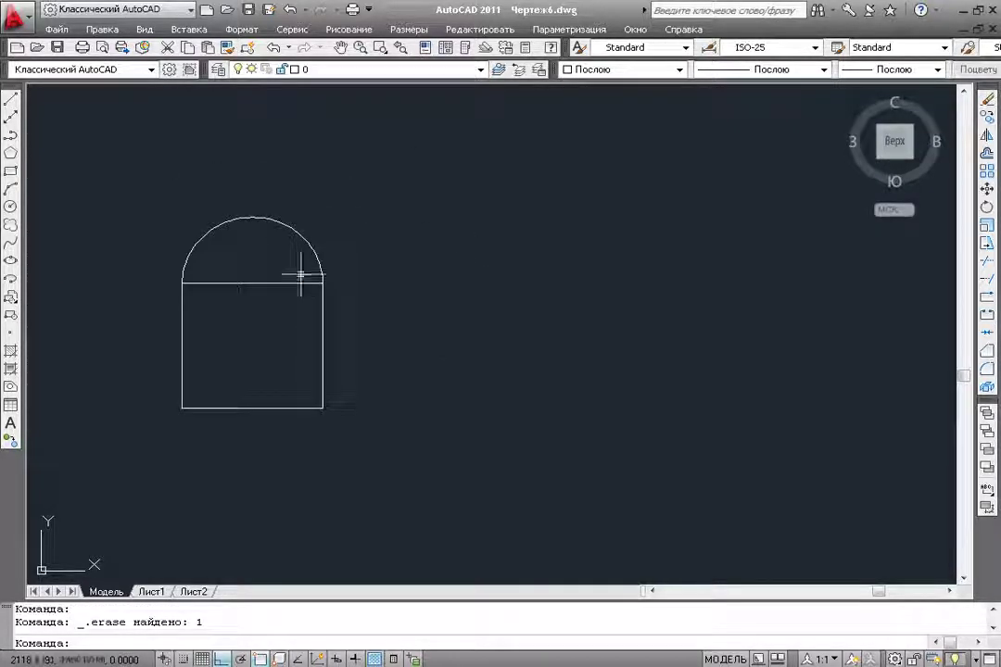
middle_click_drag(301, 275, 296, 341)
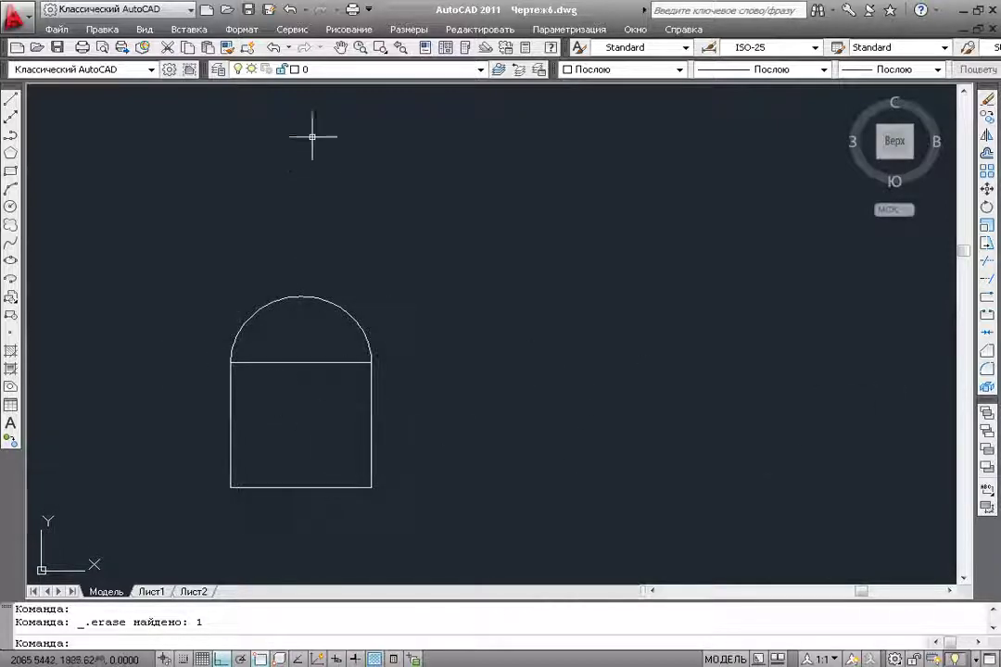
- Draw a 450 horizontal line and a 600 vertical line from the bottom-left corner
left_click(11, 98)
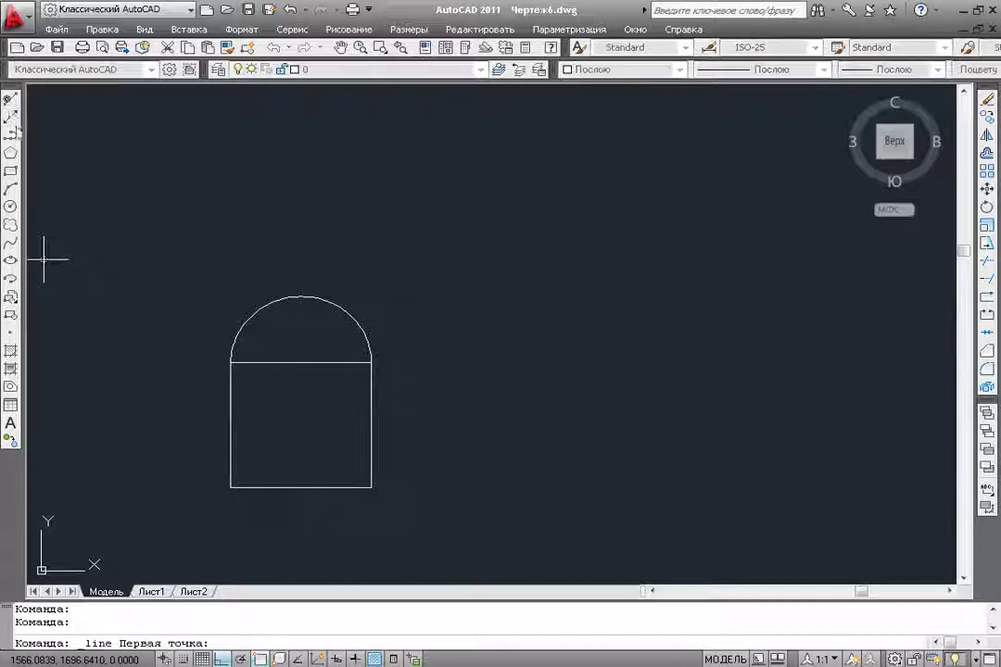
left_click(231, 487)
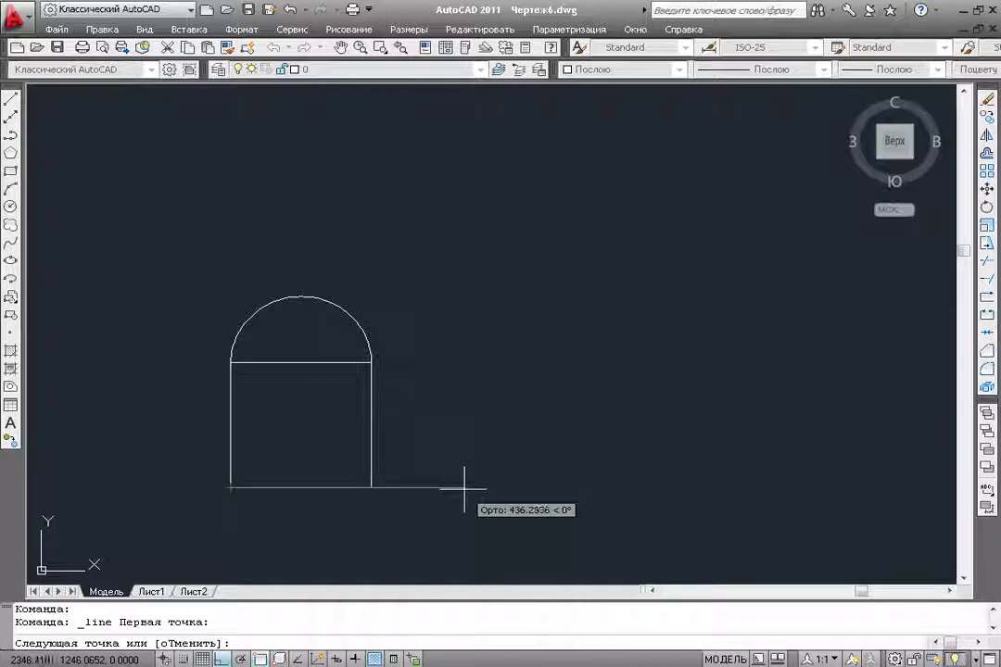
type("450")
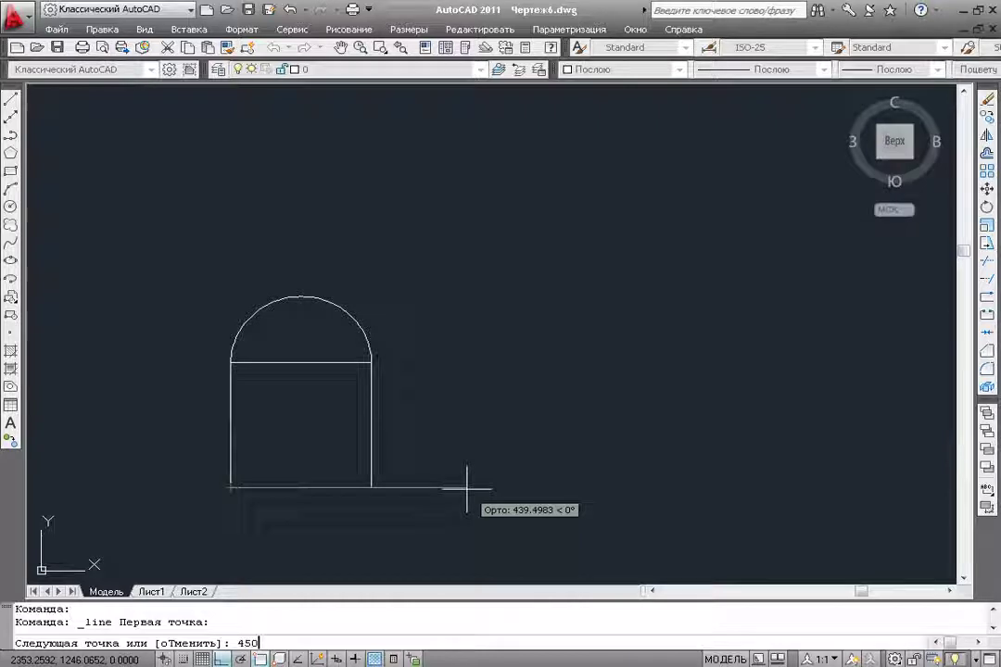
key("Return")
key("Return")
key("Return")
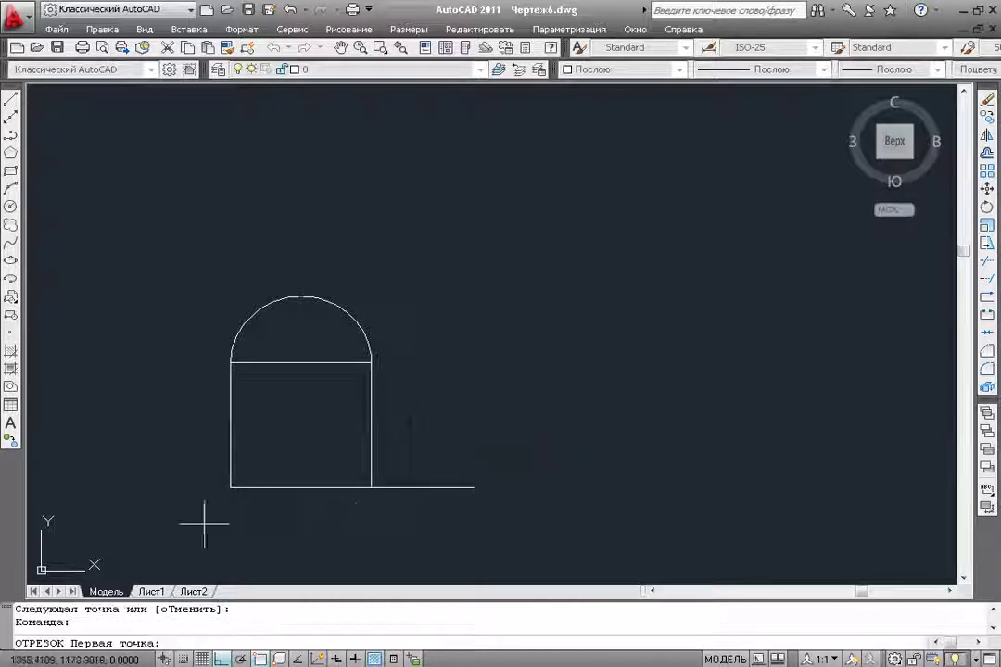
left_click(231, 488)
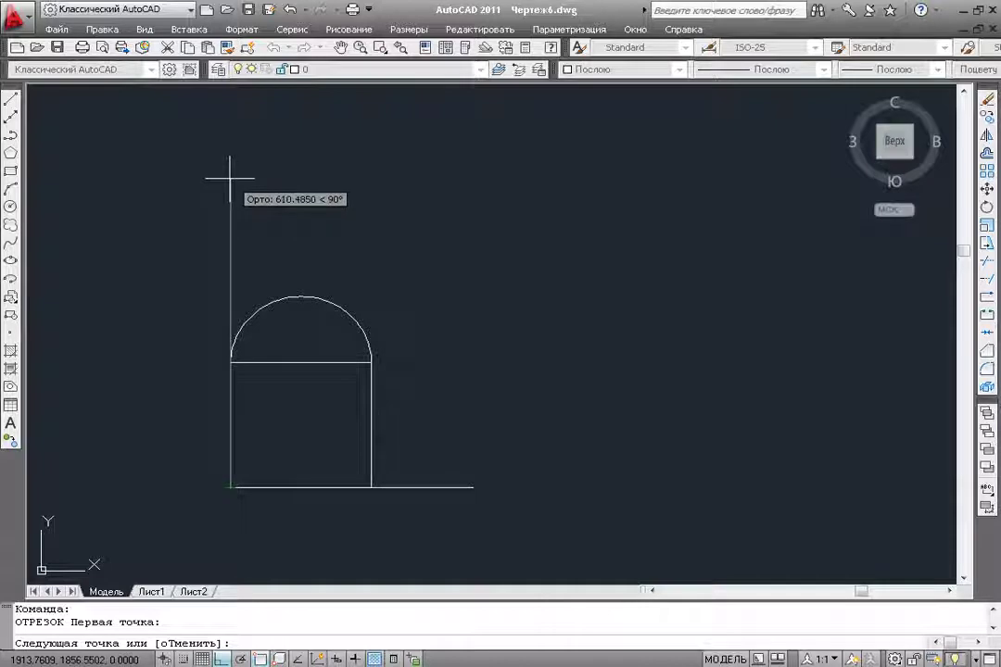
type("600")
key("Return")
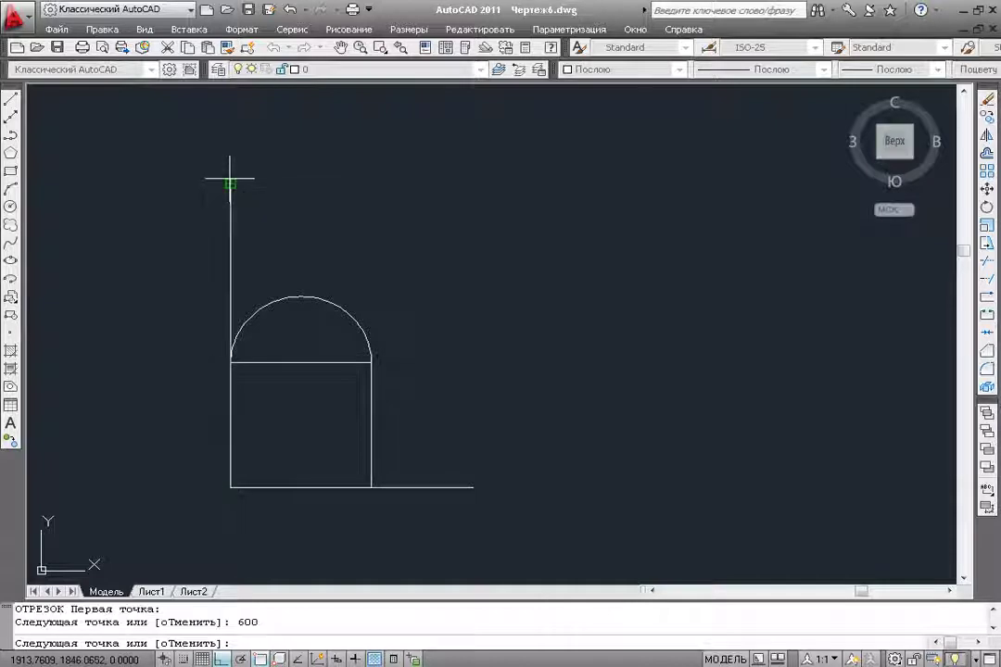
key("Return")
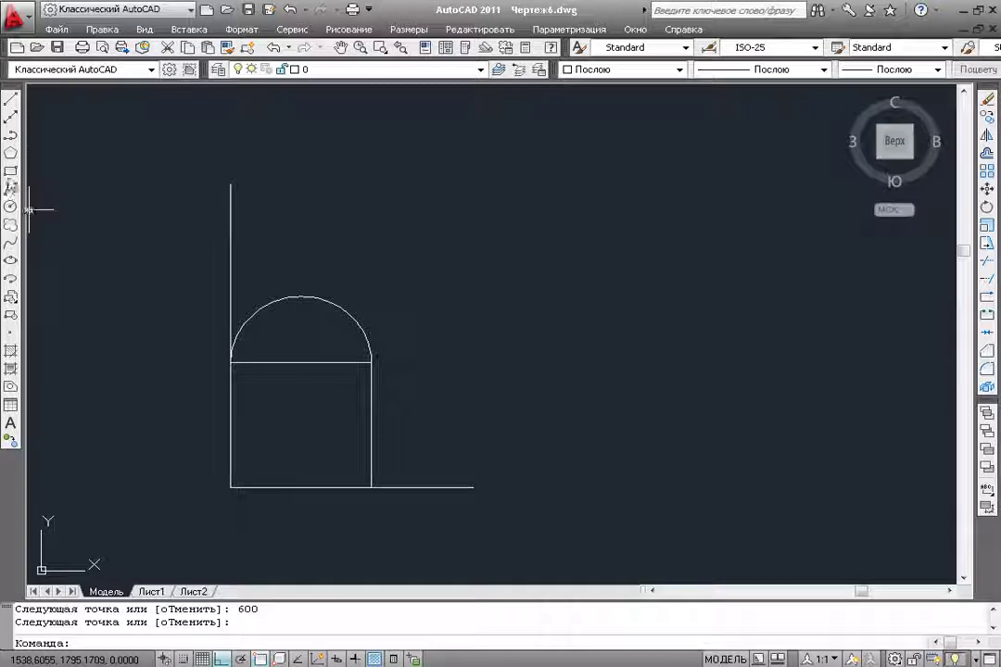
- Draw a rectangle between the two lines' ends, enclosing the arched window
left_click(10, 170)
left_click(231, 183)
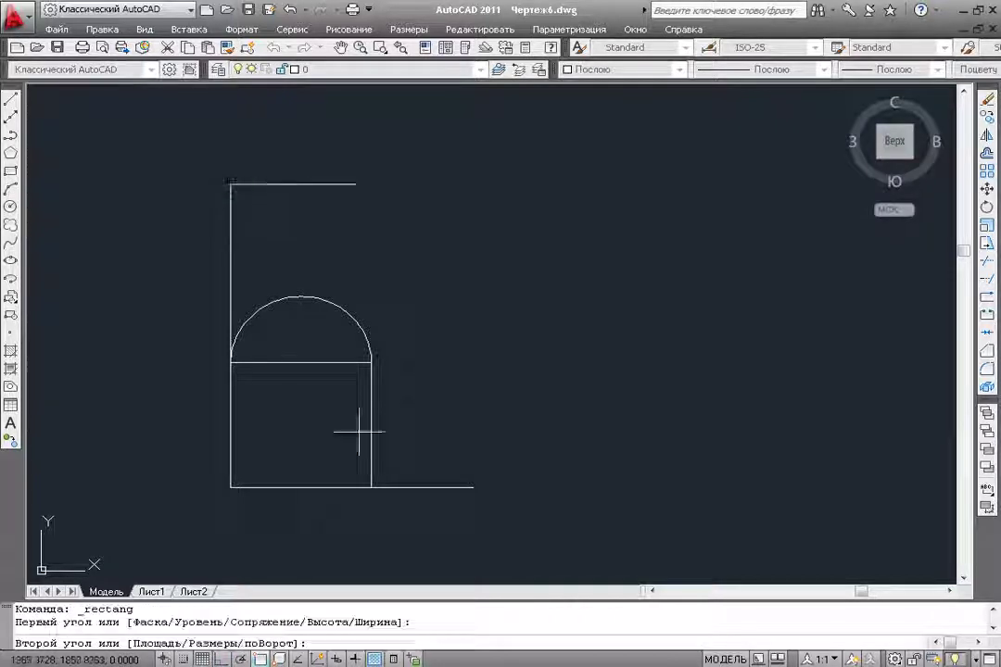
left_click(473, 486)
middle_click_drag(408, 376, 365, 400)
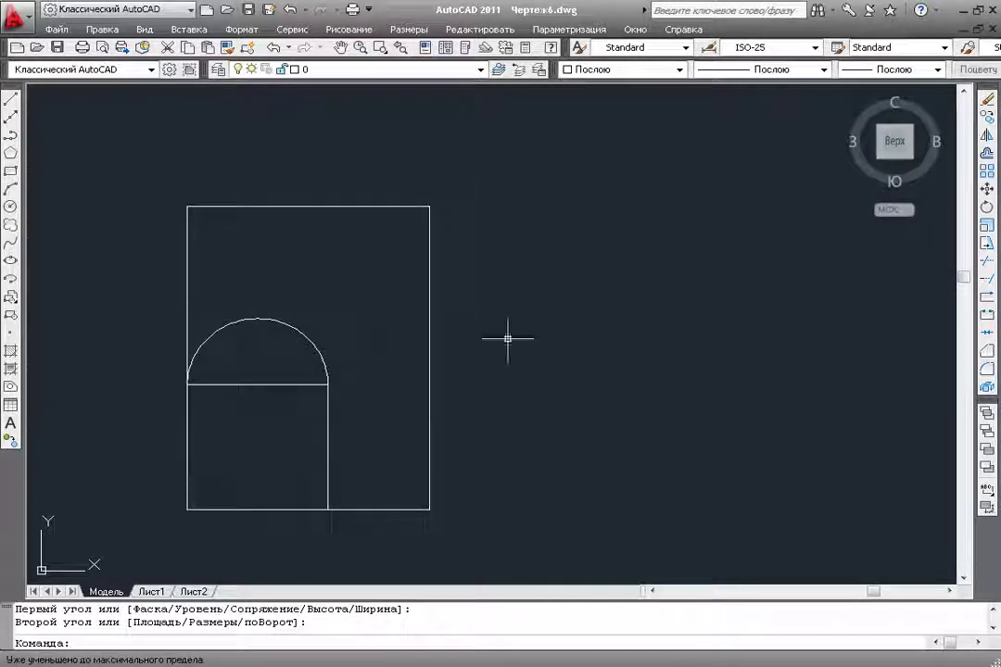
left_click(986, 170)
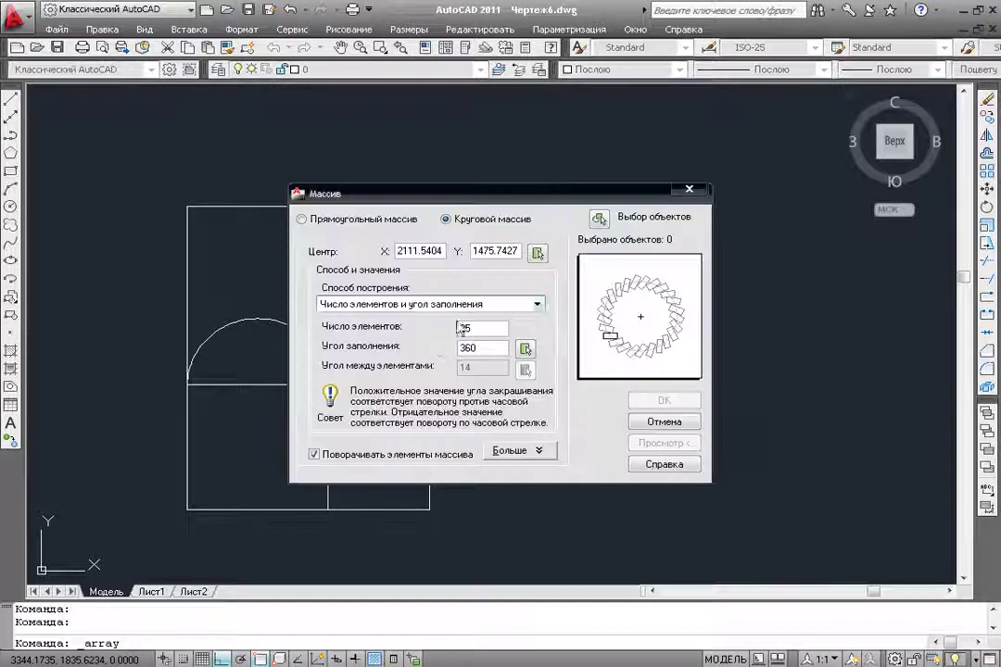
- Set a rectangular array of 16 rows by 8 columns, spacing 600 by 450 picked from the cell
left_click(321, 219)
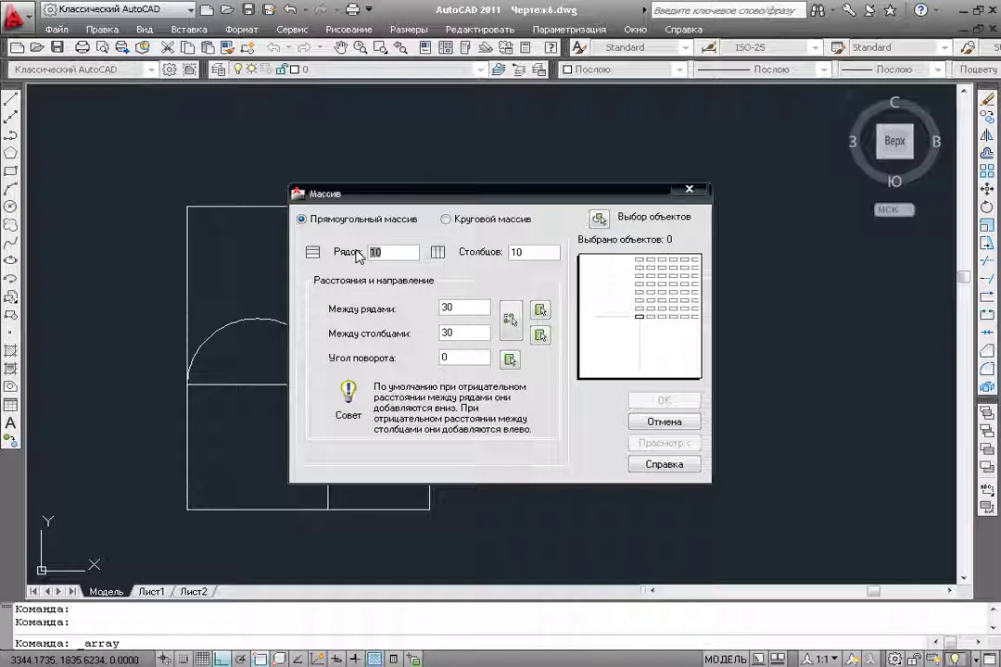
type("16")
double_click(534, 253)
type("8")
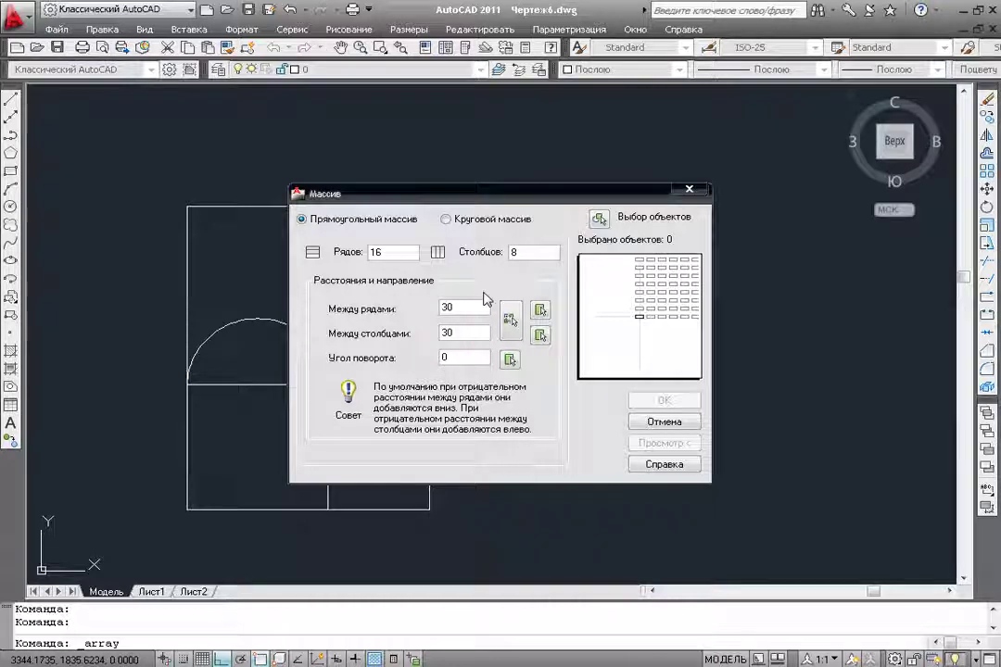
left_click(509, 318)
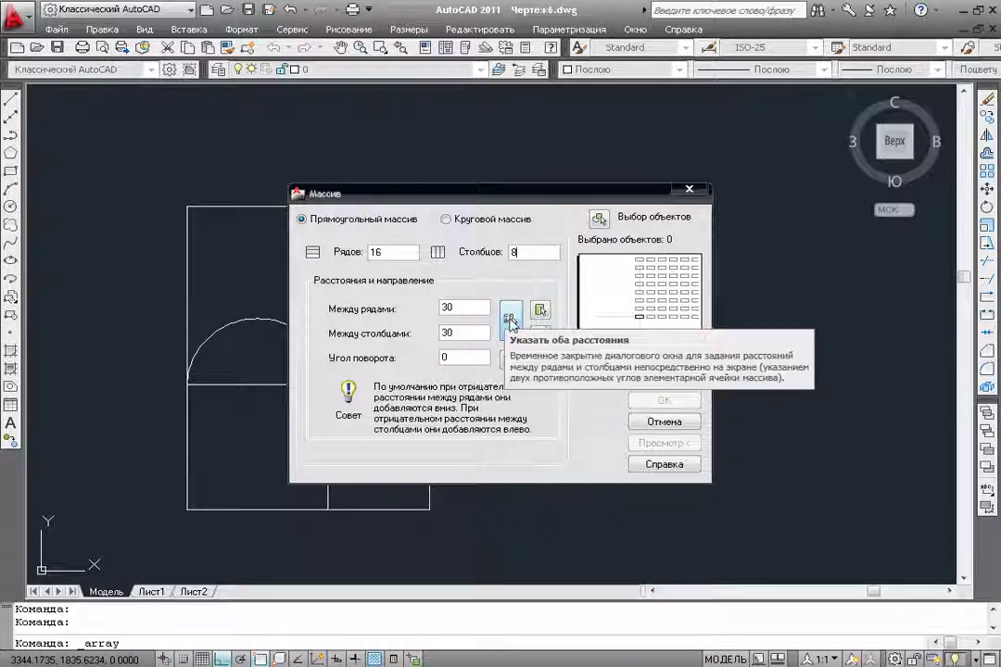
left_click(508, 318)
left_click(187, 509)
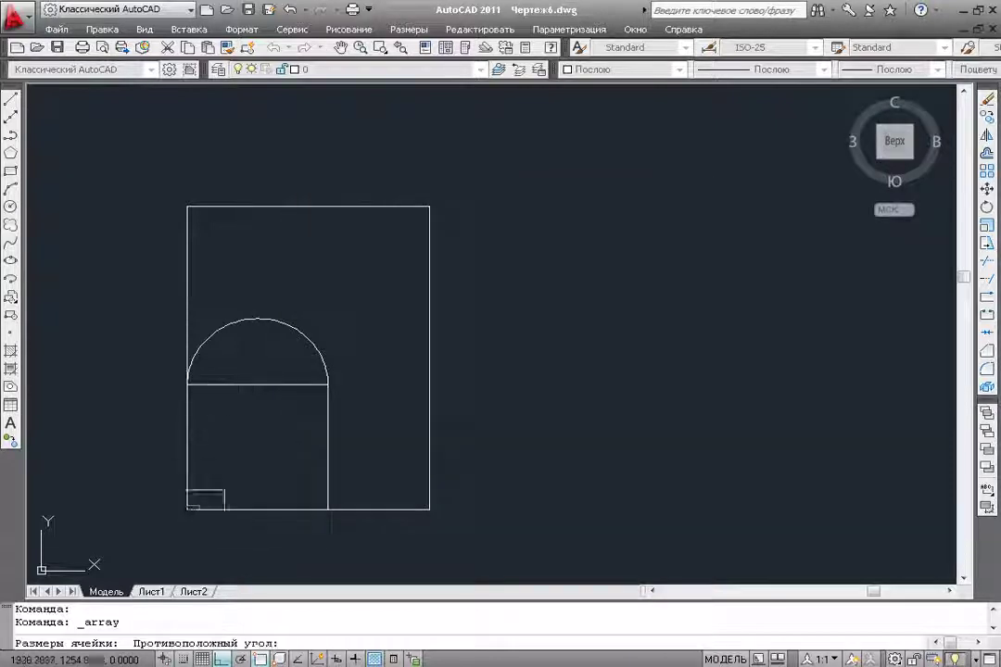
left_click(429, 205)
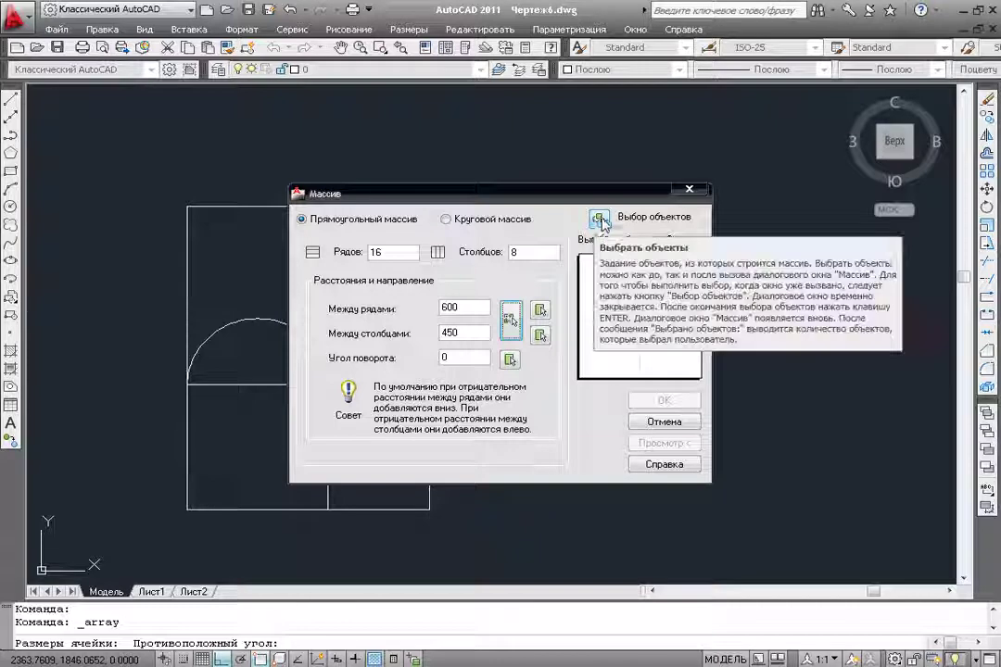
- Select the arc and lower rectangle as array objects and preview the grid
left_click(600, 221)
left_click(279, 320)
left_click(275, 384)
key("Return")
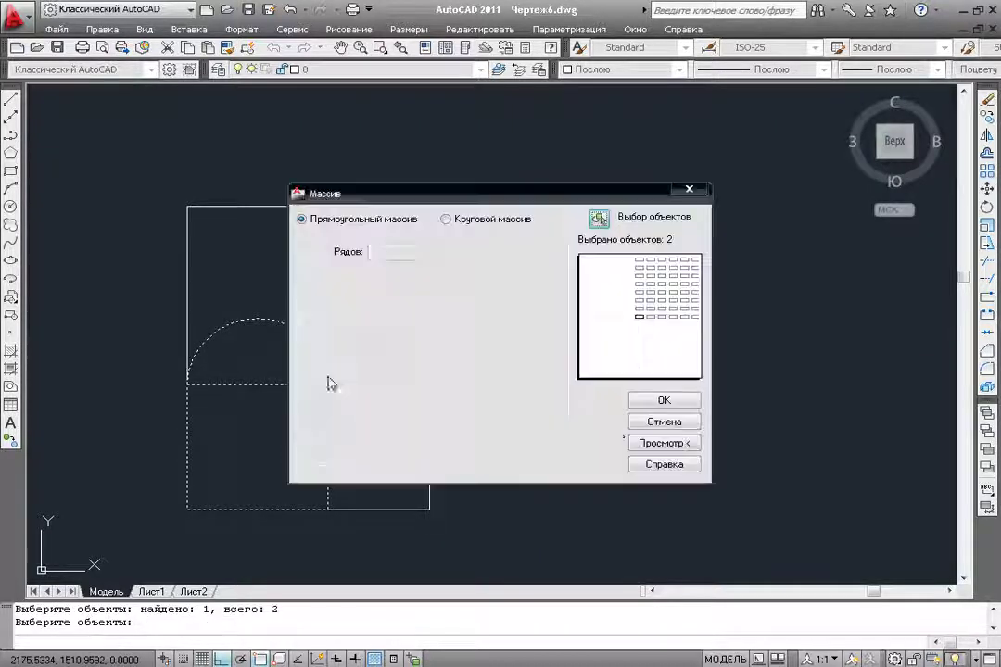
left_click(651, 445)
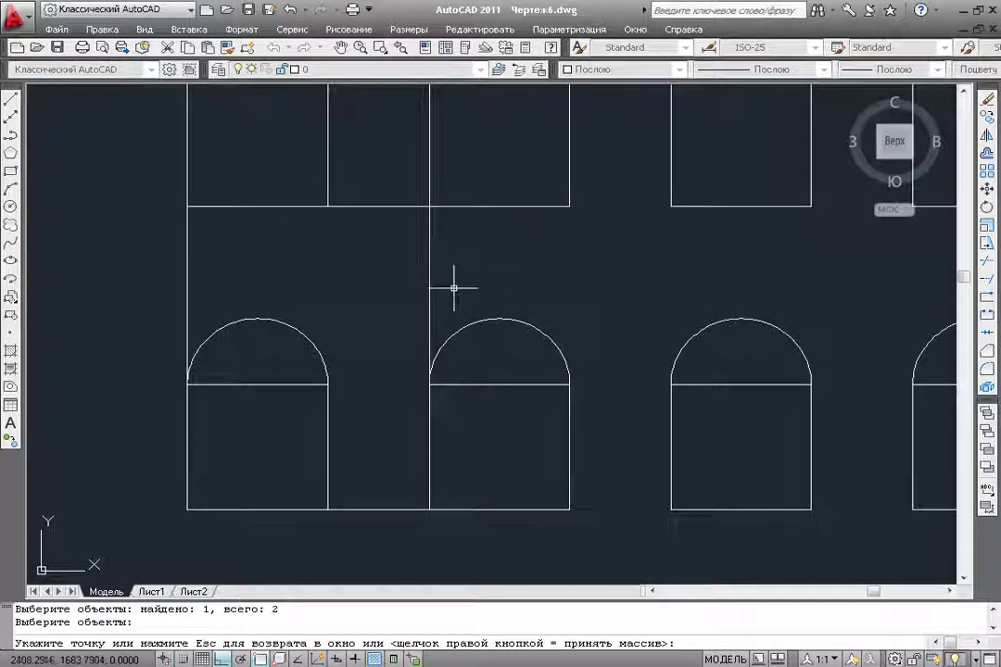
- Leave the preview, create the 16×8 arched-window array, and regenerate the whole drawing with Regen All
key("Escape")
left_click(662, 404)
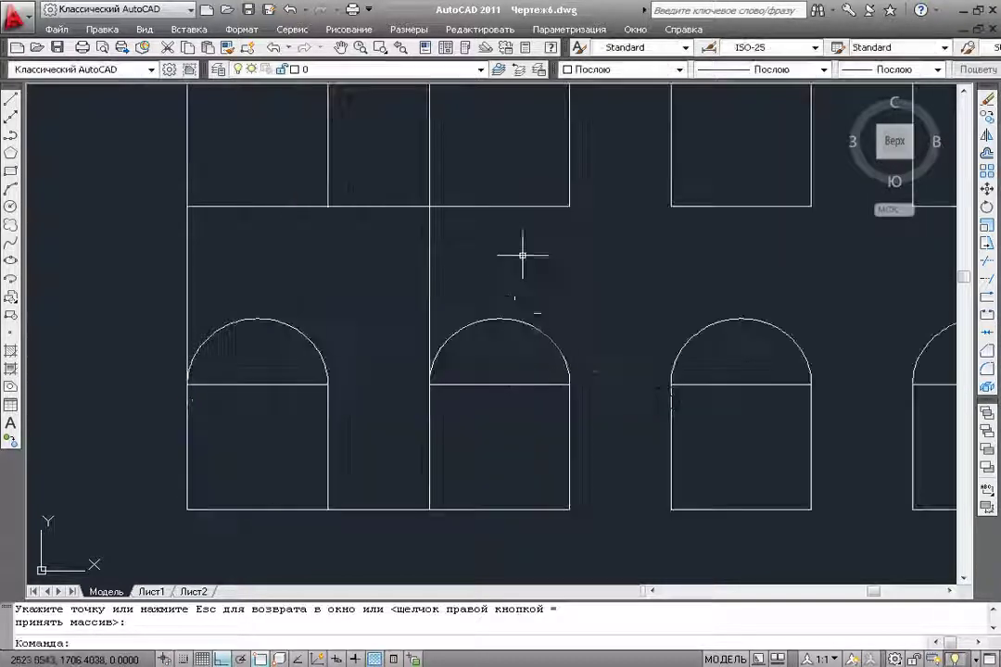
left_click(144, 32)
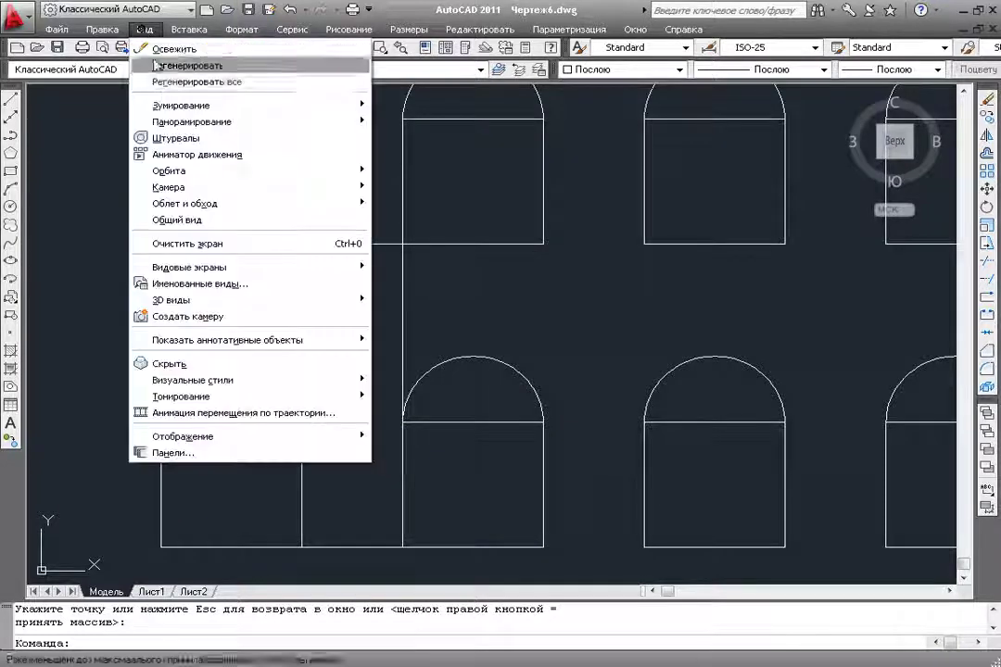
left_click(185, 80)
- Pan and zoom around the drawing to inspect the full 16-row by 8-column window grid
scroll(409, 217, "down", 3)
scroll(627, 227, "down", 2)
middle_click_drag(628, 227, 519, 223)
scroll(518, 224, "down", 2)
middle_click_drag(538, 289, 518, 206)
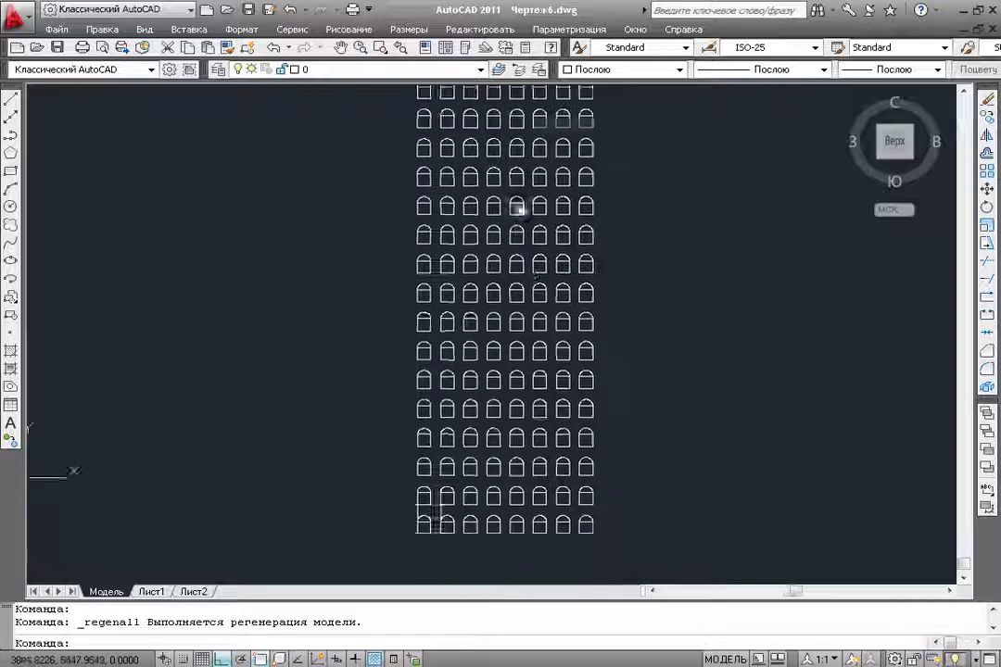
middle_click_drag(545, 432, 521, 413)
scroll(521, 414, "up", 2)
scroll(464, 423, "up", 2)
scroll(468, 413, "up", 2)
scroll(468, 306, "down", 3)
scroll(482, 408, "down", 2)
middle_click_drag(487, 424, 530, 434)
scroll(530, 434, "down", 2)
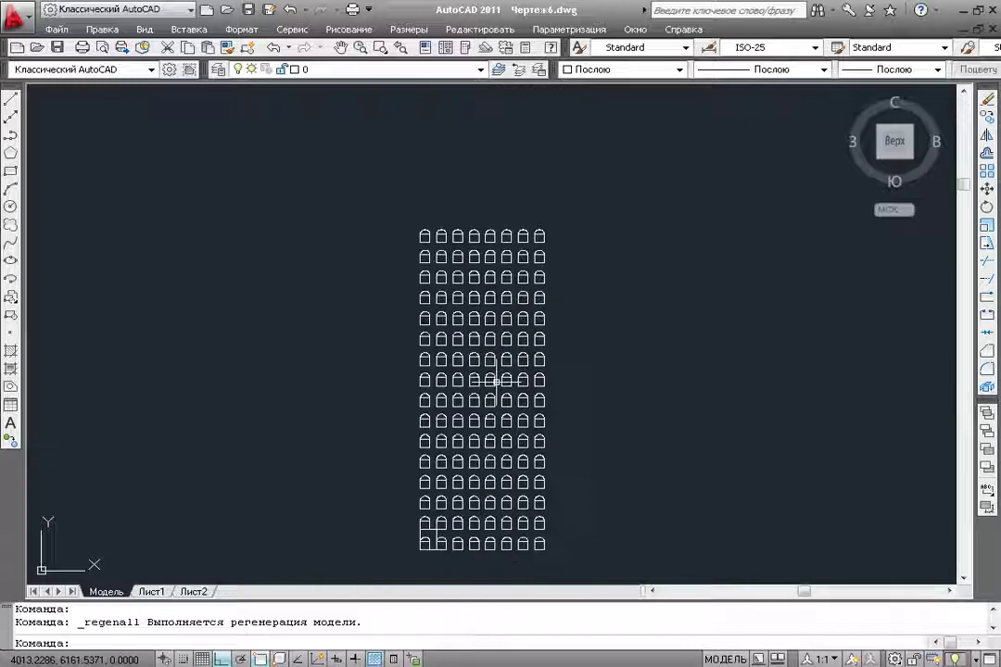
middle_click_drag(495, 380, 496, 308)
scroll(530, 321, "up", 3)
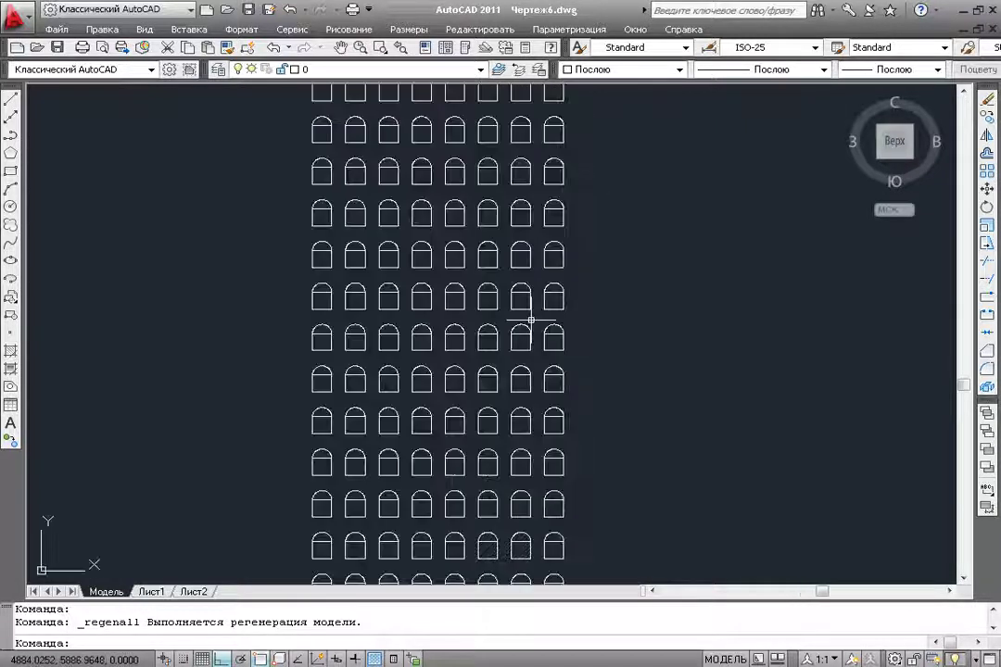